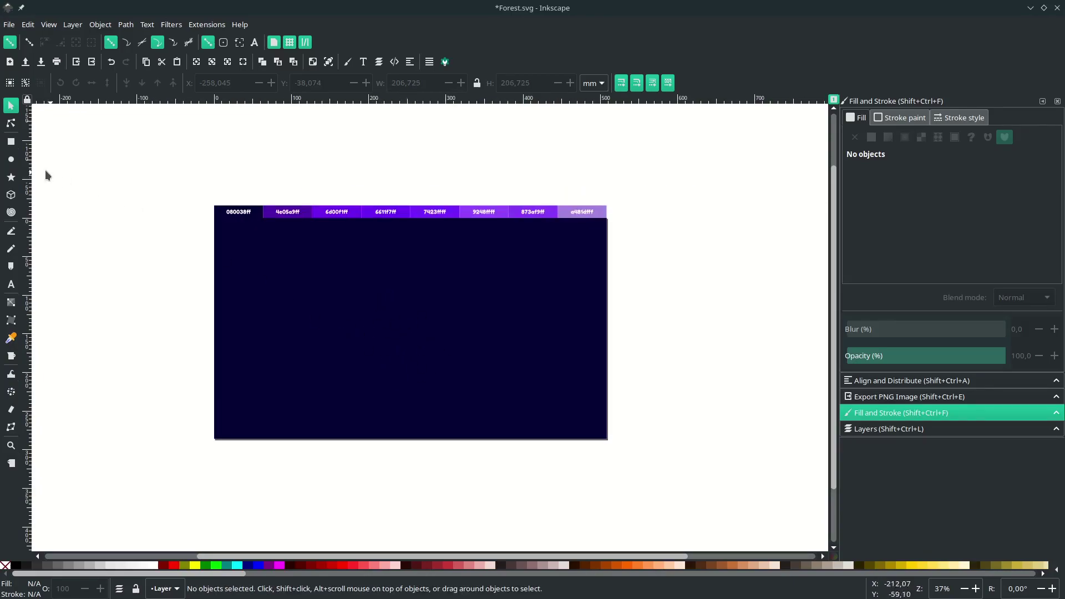
- Draw a circle about 239 mm in diameter beside the page's left edge and fill it with the 9248ffff palette colour
click(10, 159)
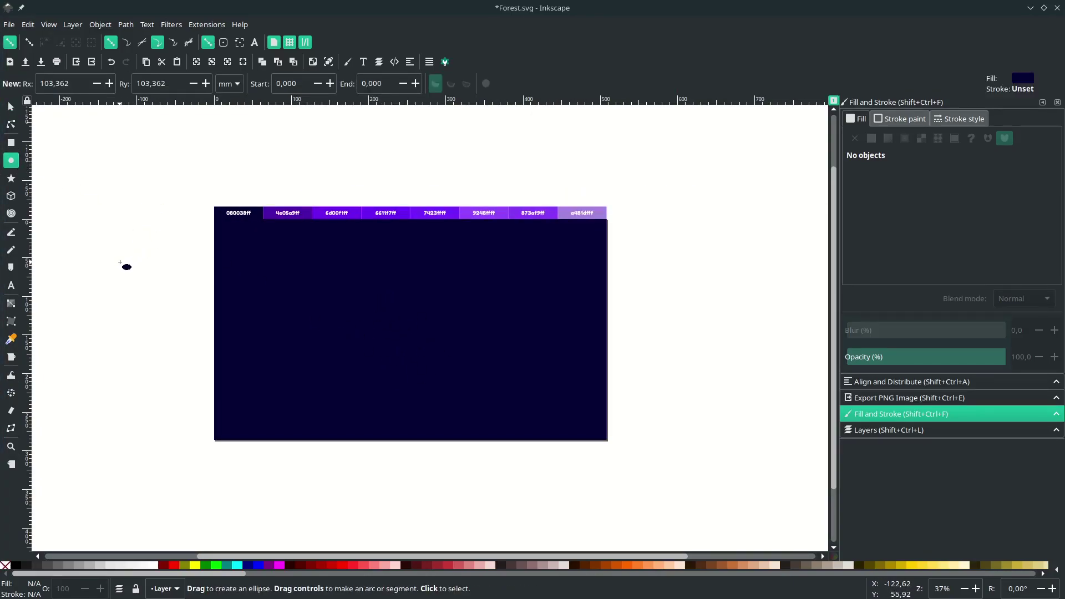
drag(121, 306, 213, 397)
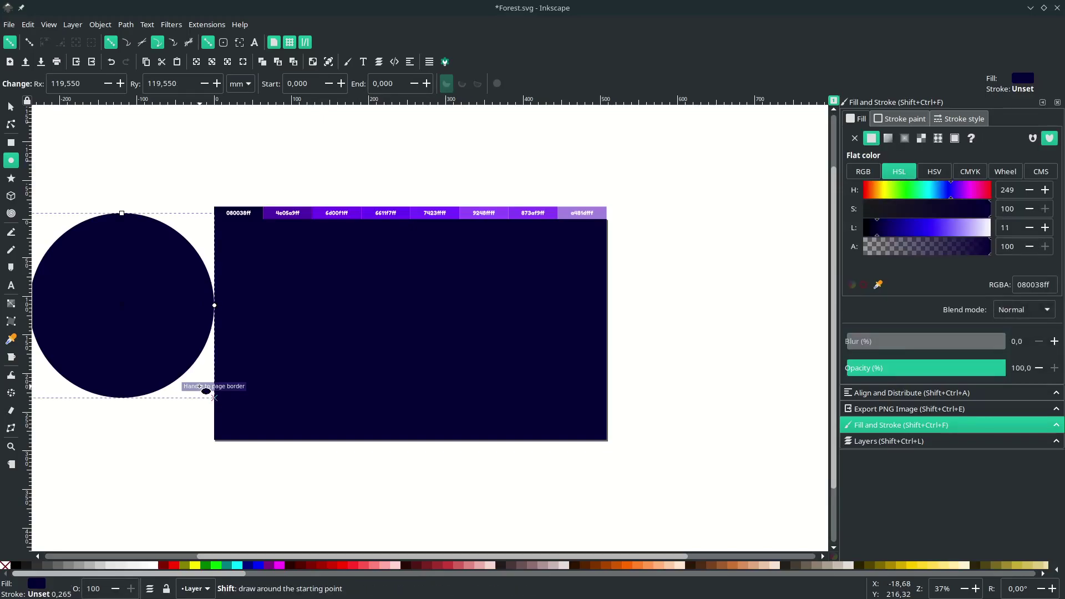
scroll(199, 387, left, 1)
scroll(212, 370, down, 1)
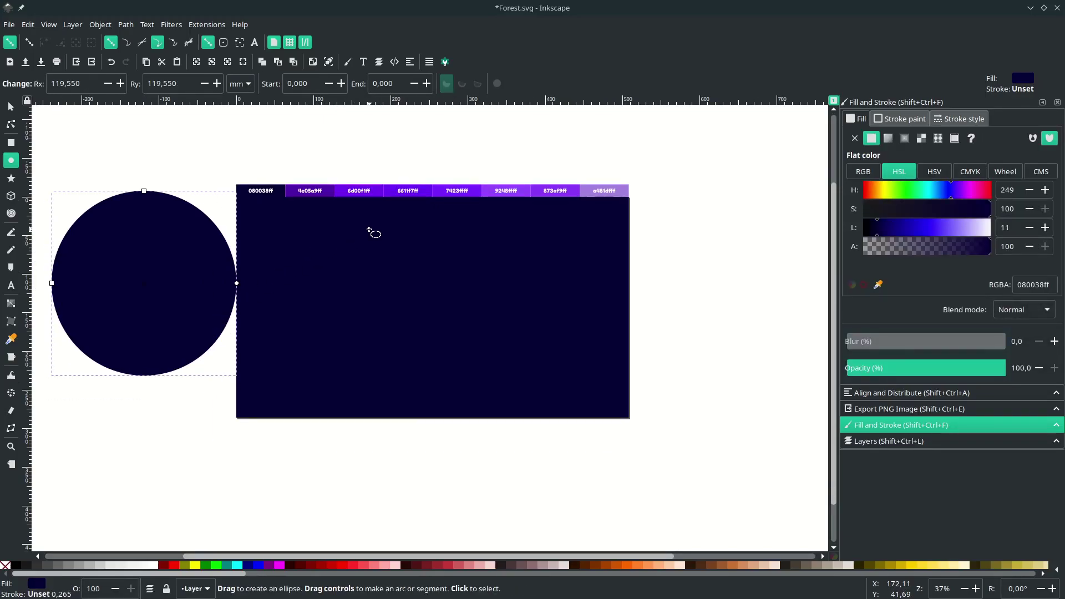
key(d)
click(495, 190)
key(s)
scroll(201, 253, left, 2)
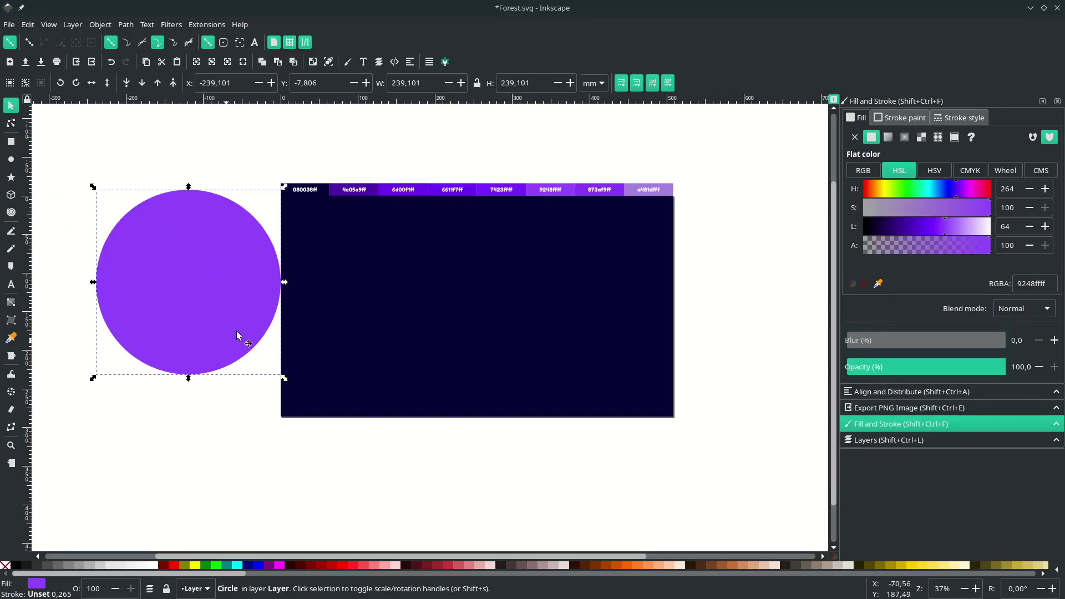
- Duplicate the circle, shrink the copy to about 174 mm around the same centre, and fill it with palette colour 7423ffff
key(ctrl)
drag(284, 190, 267, 218)
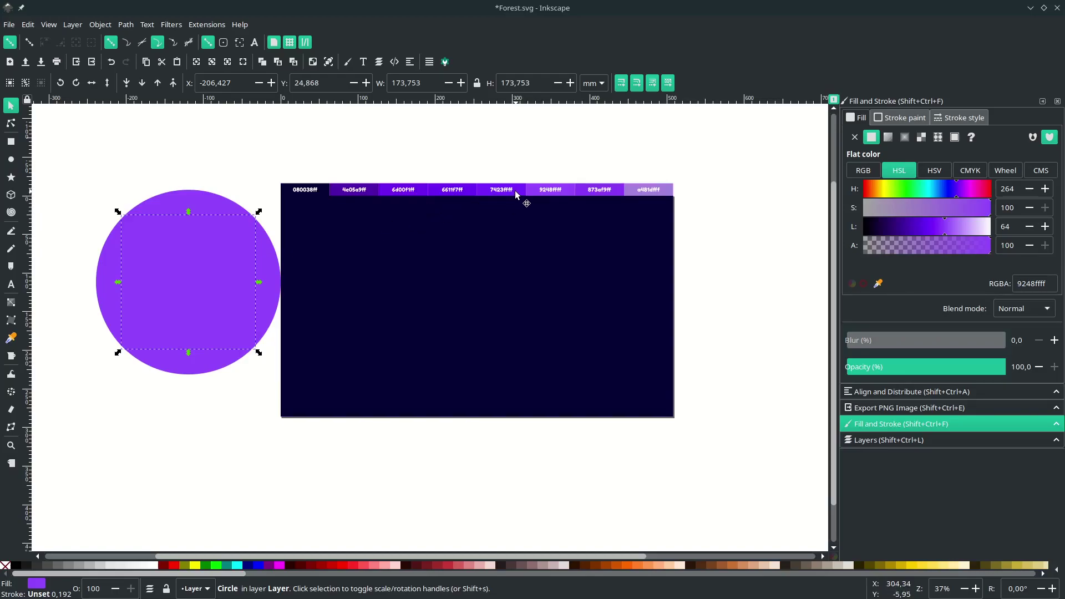
key(d)
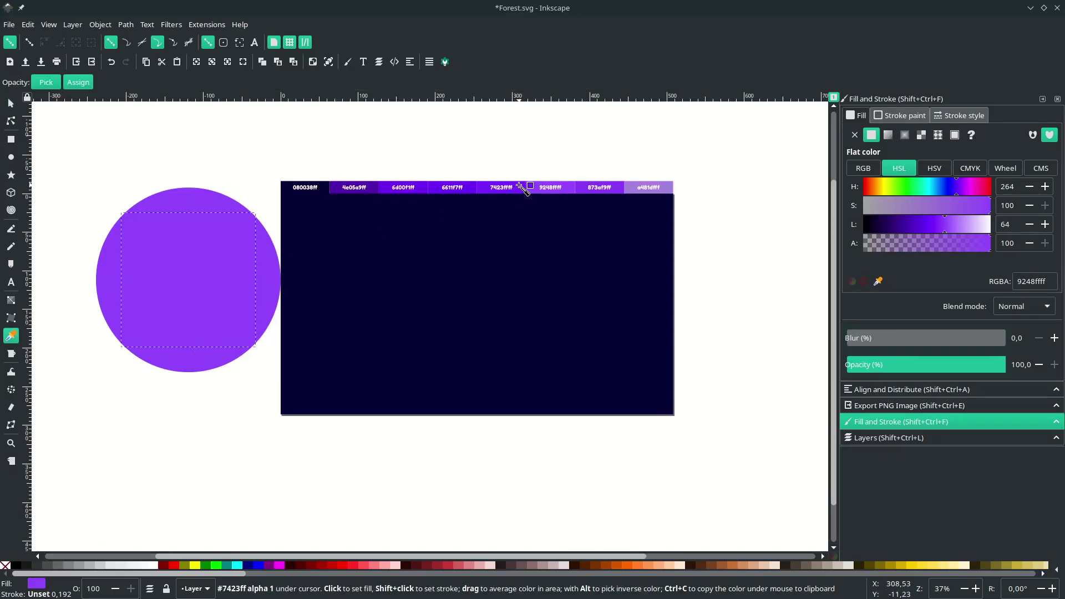
click(520, 186)
key(s)
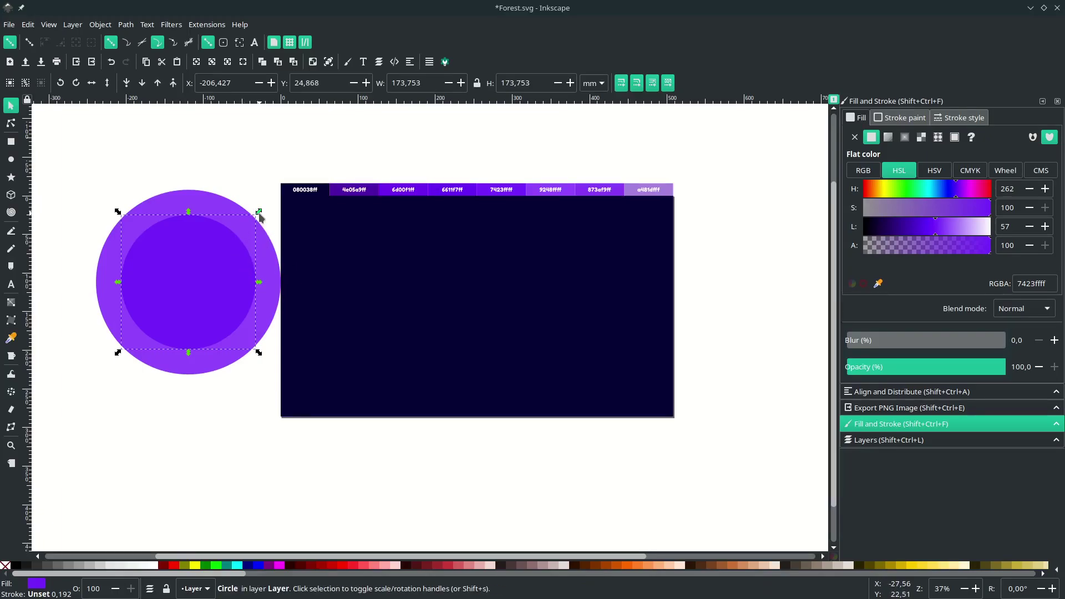
- Add a third concentric circle about 107 mm wide from a copy of the second, filled with palette colour 6611f7ff
key(ctrl)
drag(259, 215, 238, 240)
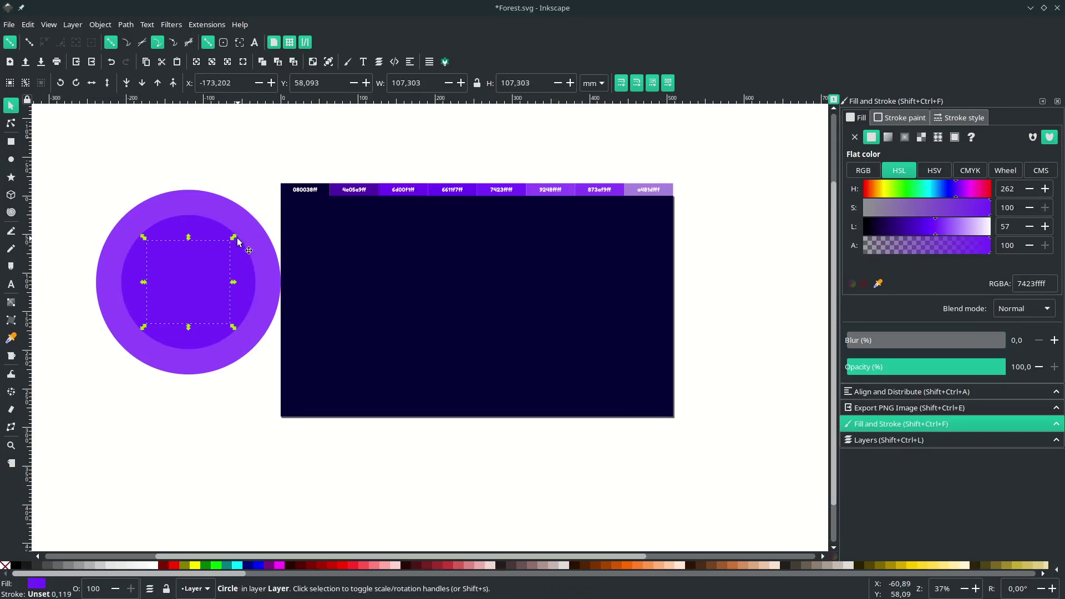
key(d)
click(467, 196)
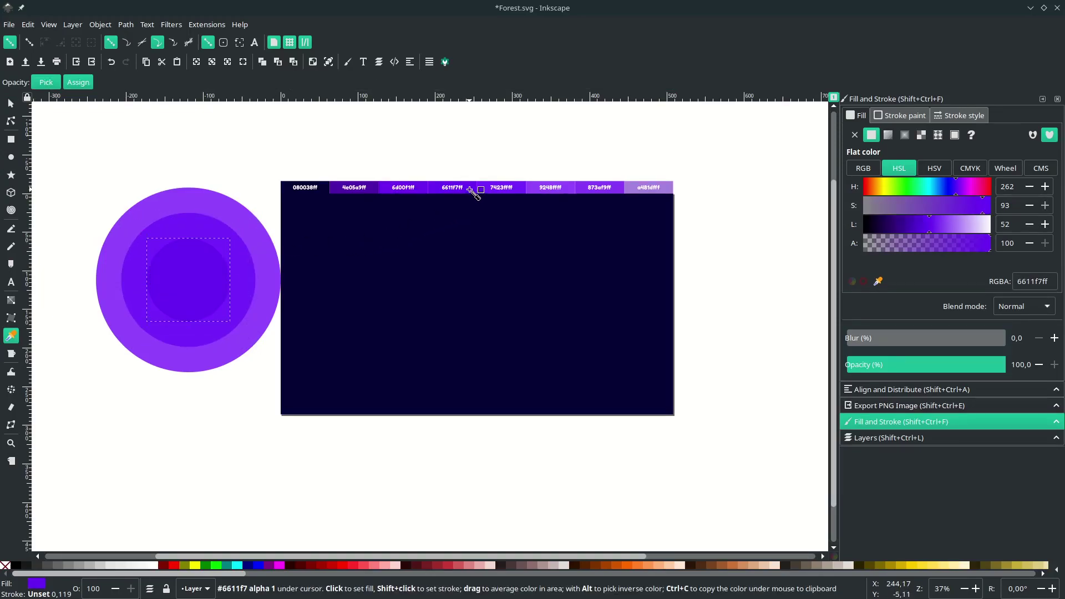
click(268, 178)
- Group the three concentric circles into one object
drag(192, 218, 259, 202)
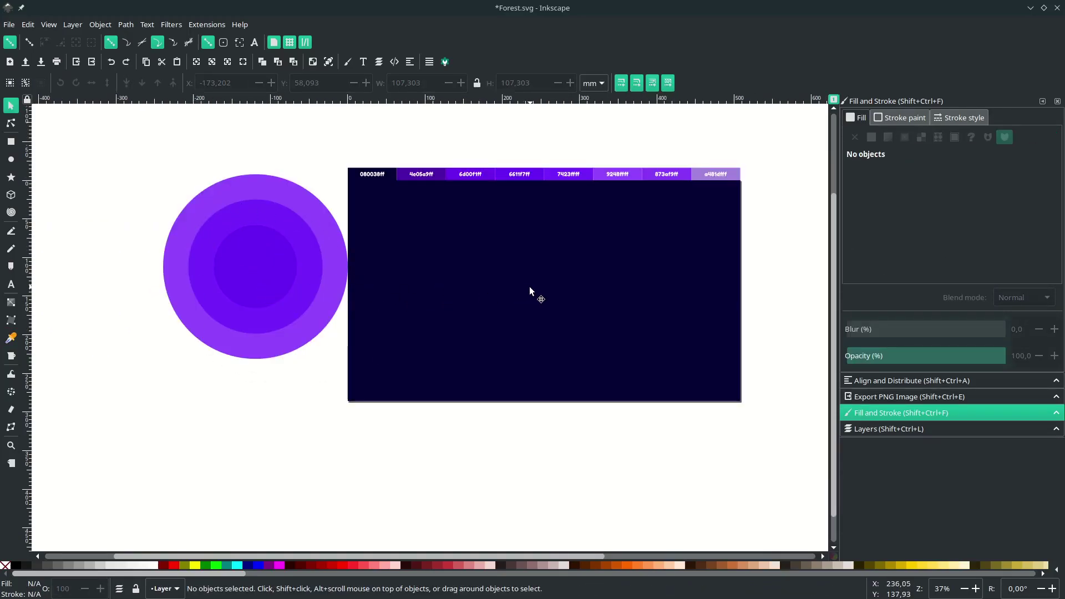
drag(145, 152, 356, 389)
key(ctrl)
key(ctrl+g)
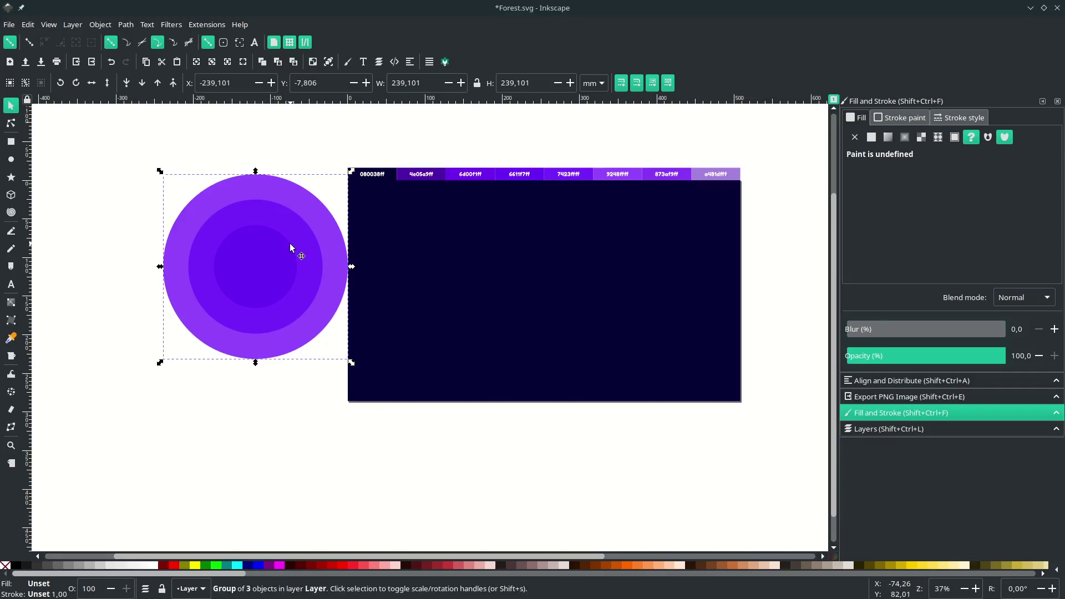
- Centre the circle group on the dark background rectangle along both axes and scale it down slightly around its centre
key(shift)
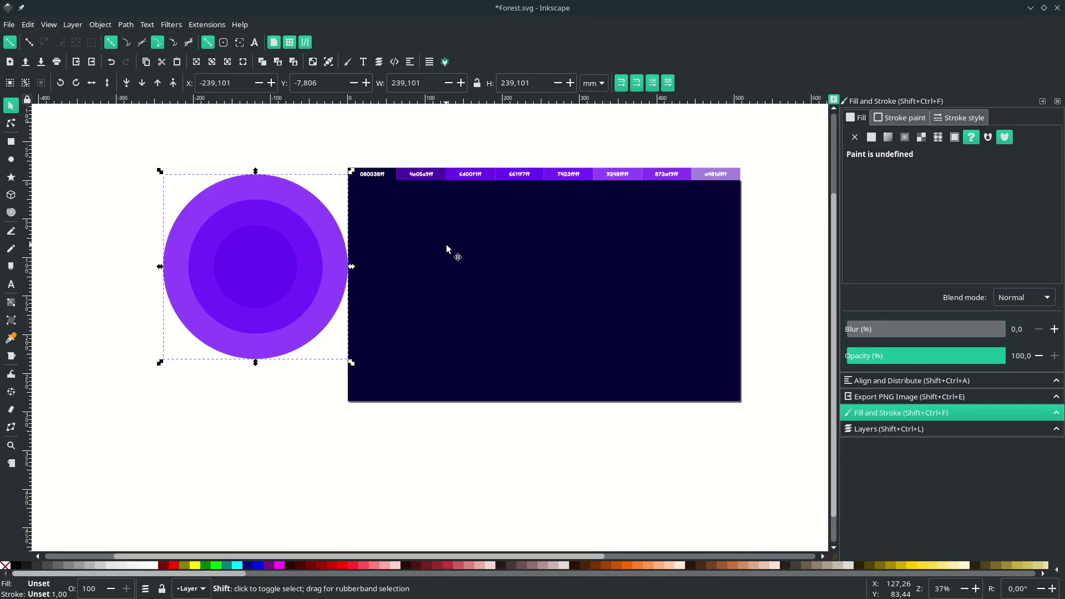
shift+click(478, 245)
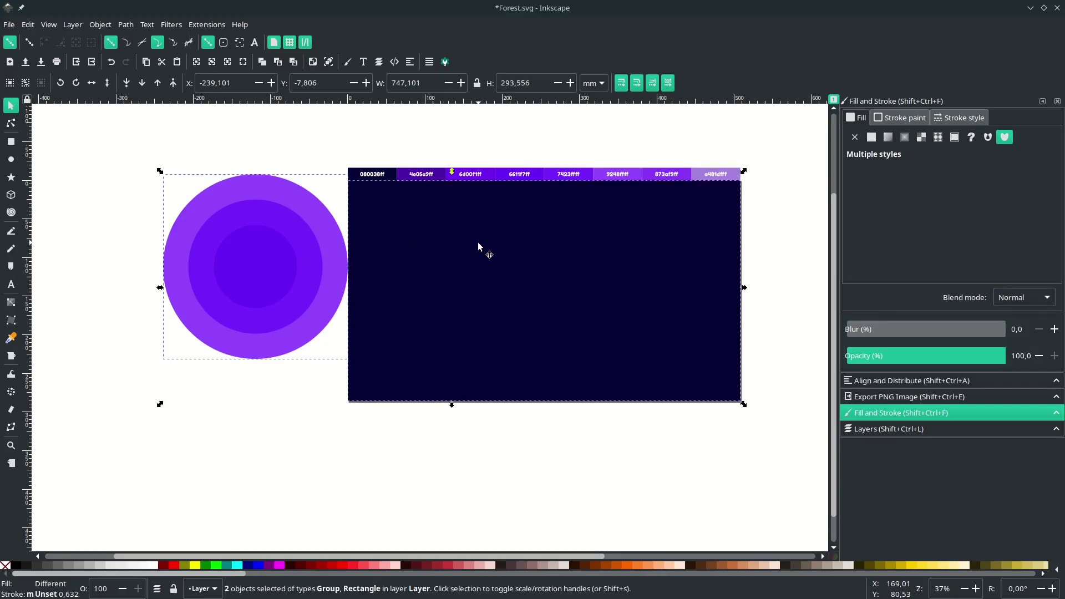
click(410, 64)
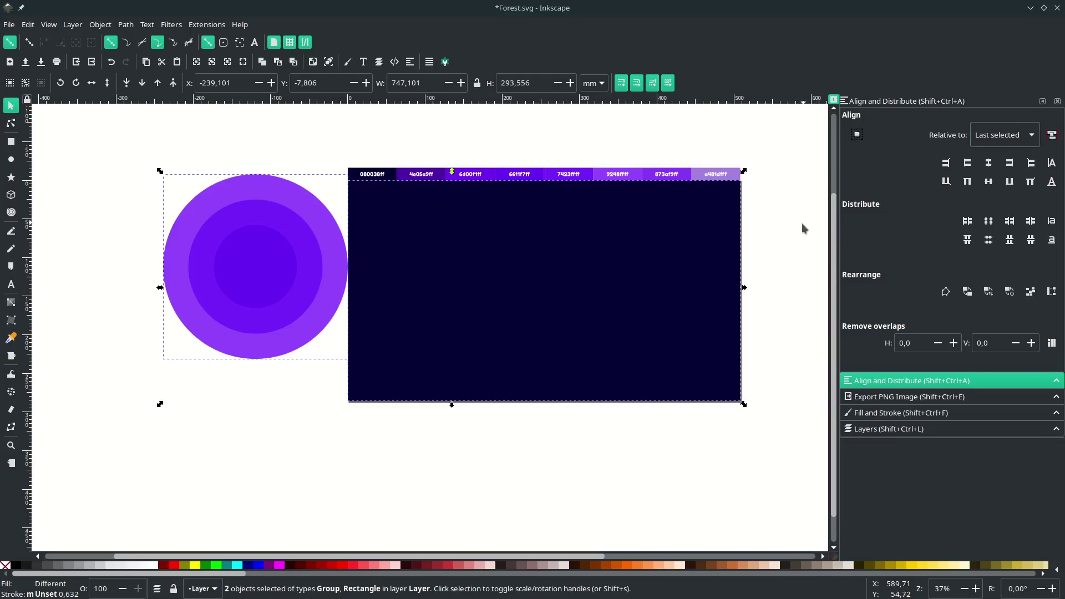
click(991, 168)
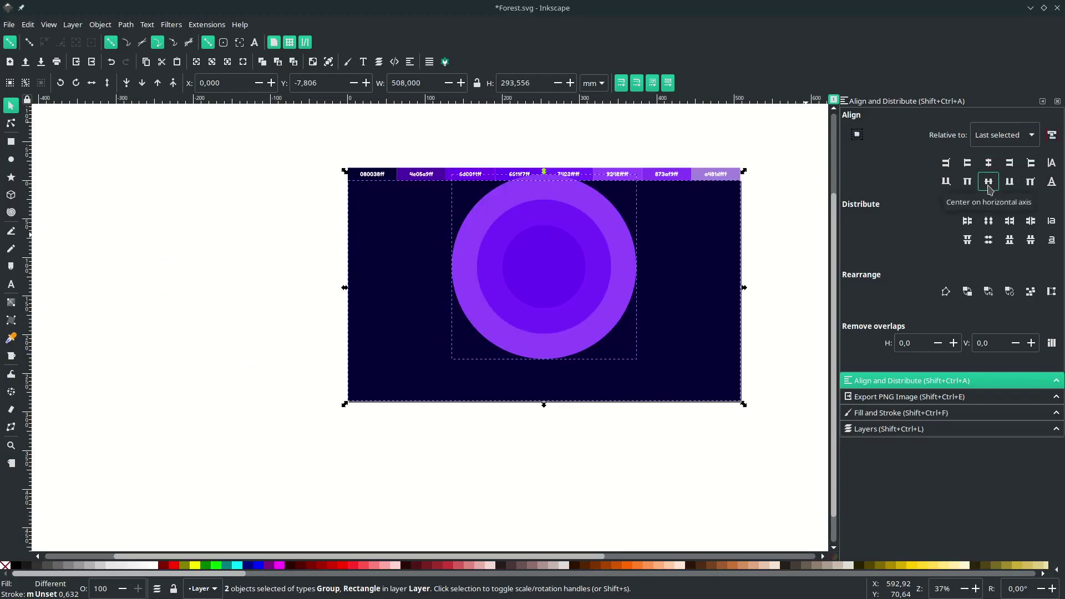
click(988, 185)
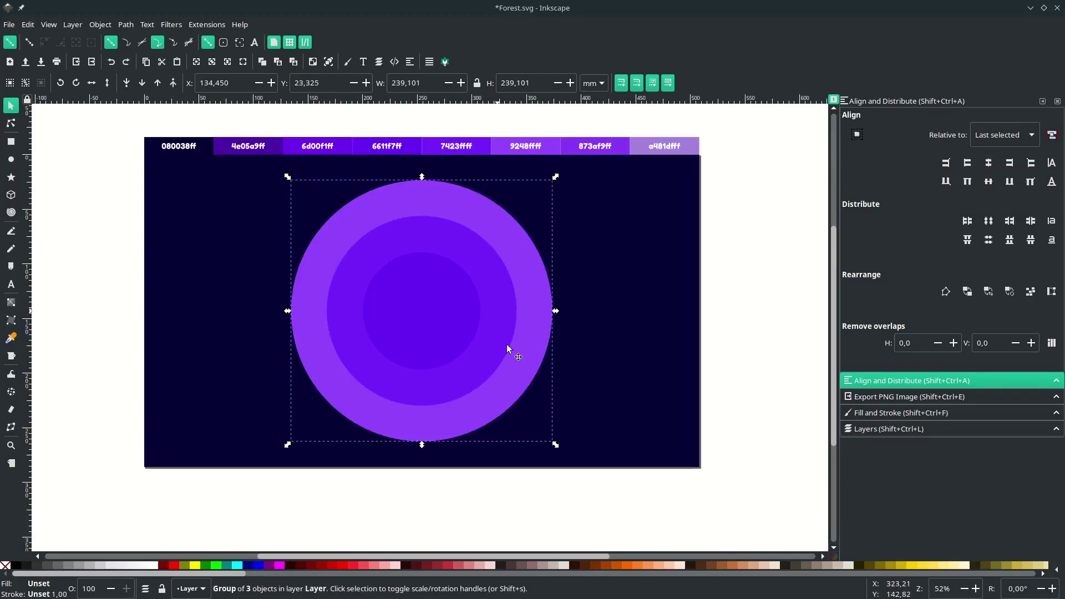
drag(557, 445, 538, 433)
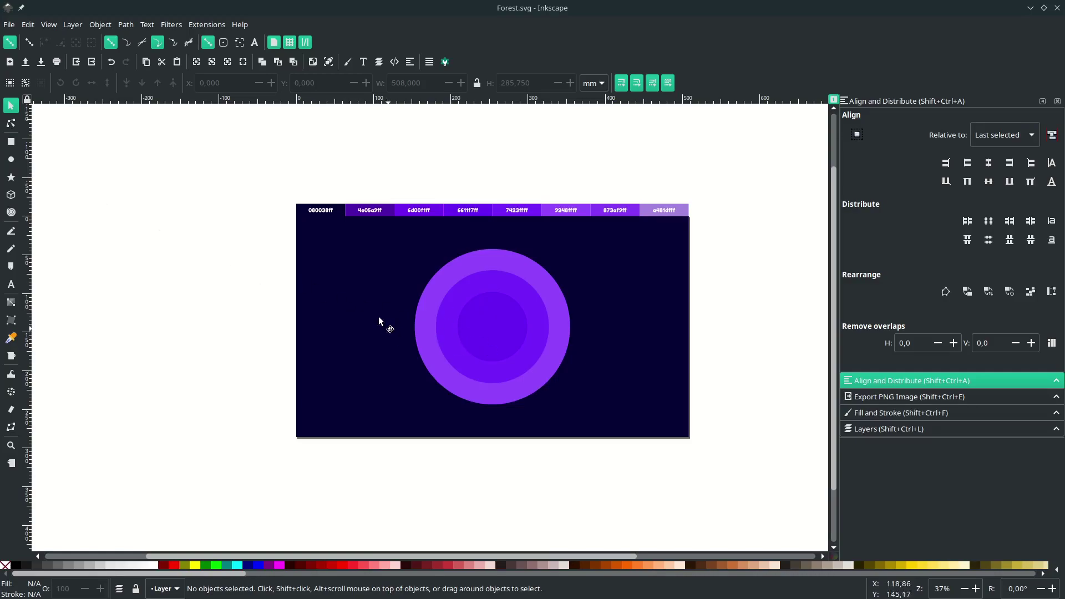
- Import the image tree-silhouette-2-9.png and place it on the empty canvas left of the page
click(12, 30)
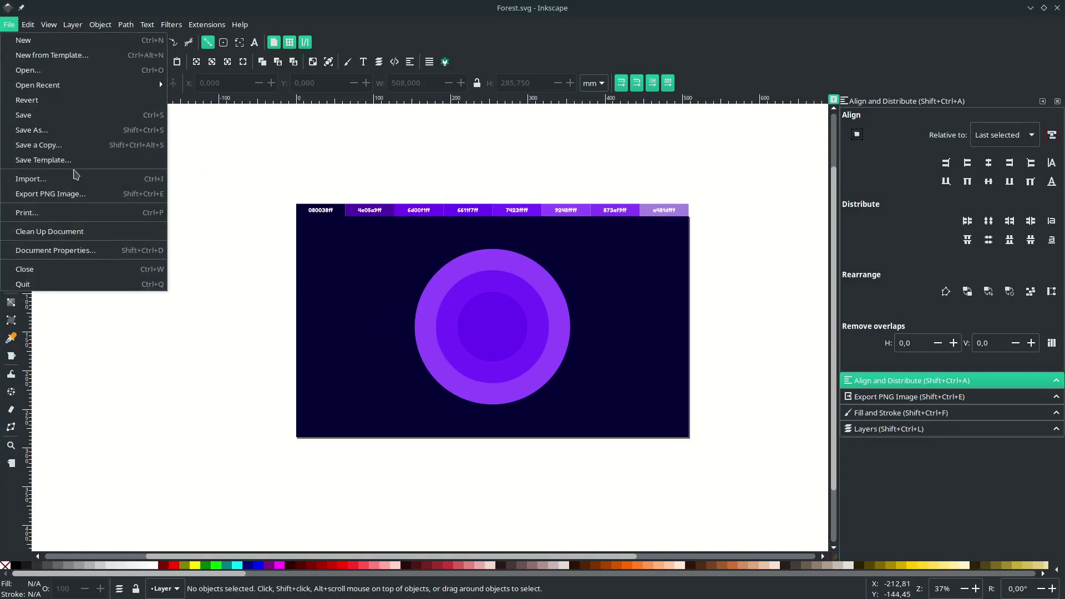
click(77, 176)
click(375, 210)
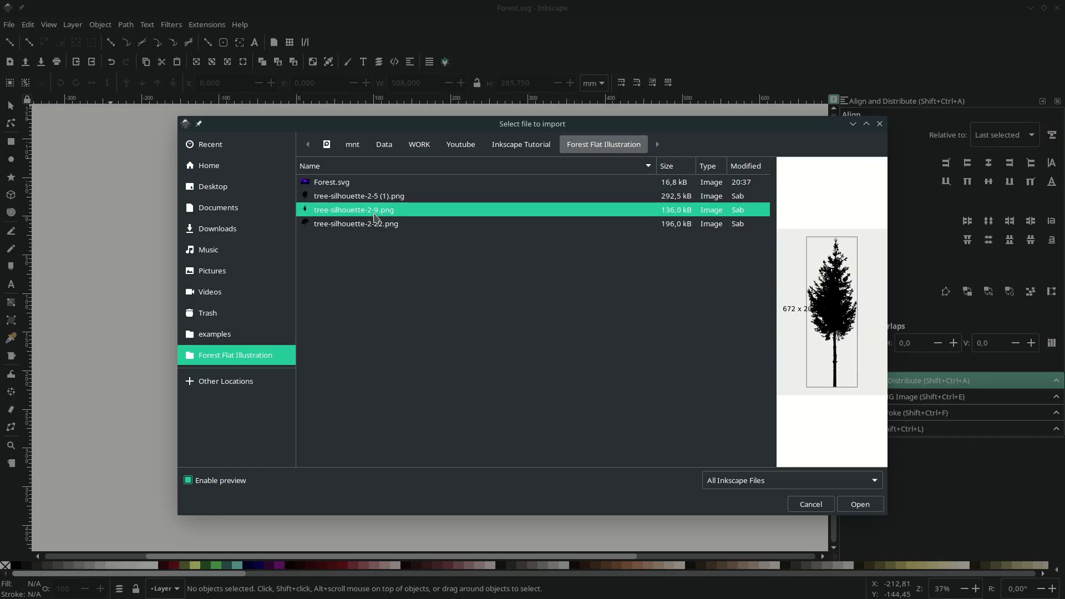
click(861, 504)
click(605, 387)
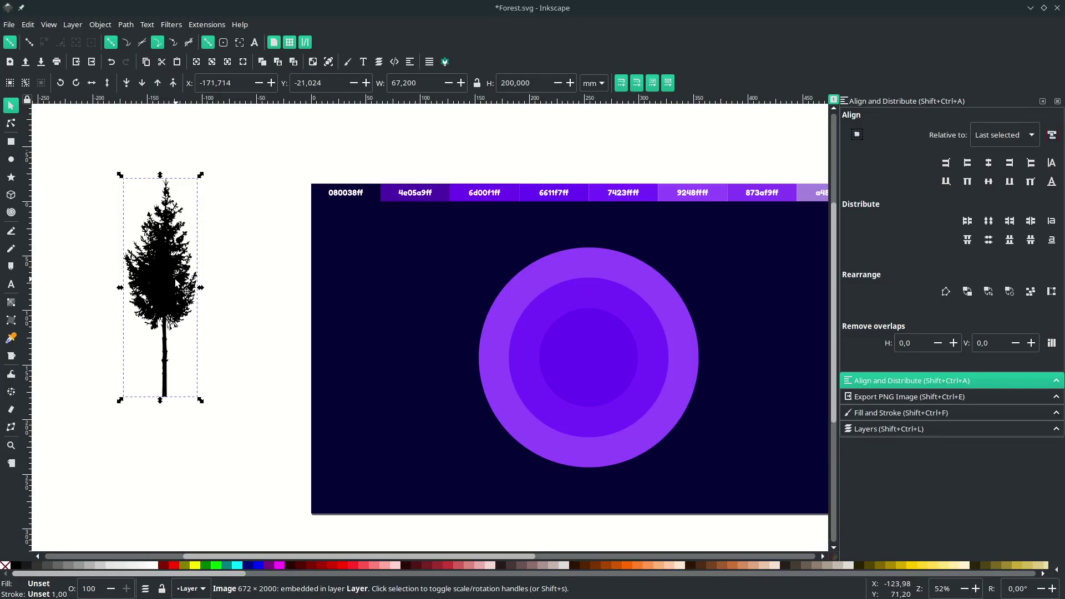
key(n)
key(s)
drag(191, 272, 158, 284)
- Trace the tree image into a vector path with a single-scan brightness cutoff and move the traced path beside the original
click(125, 24)
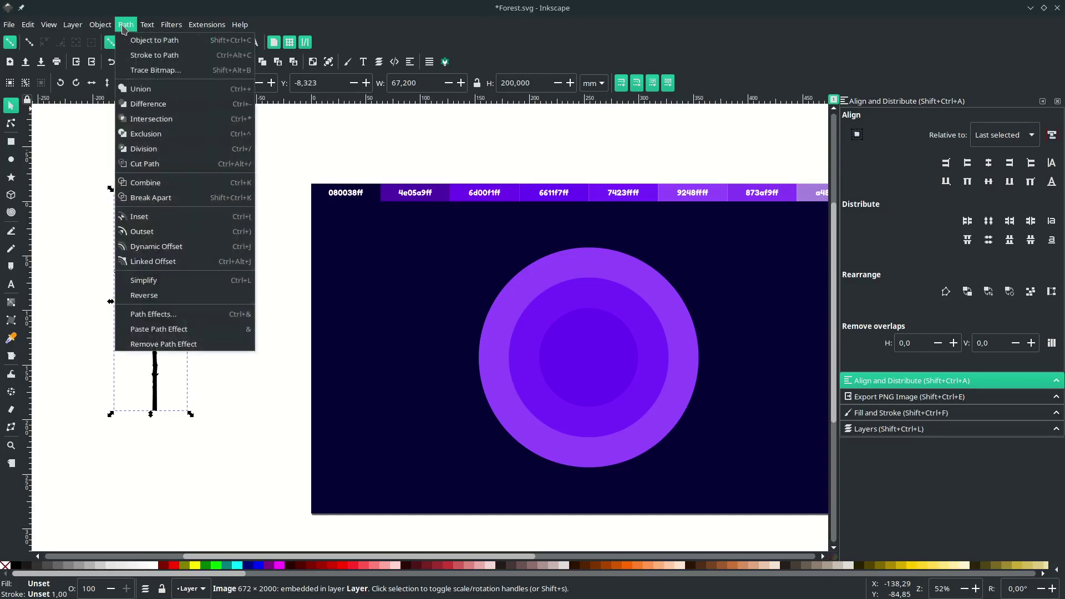
click(158, 69)
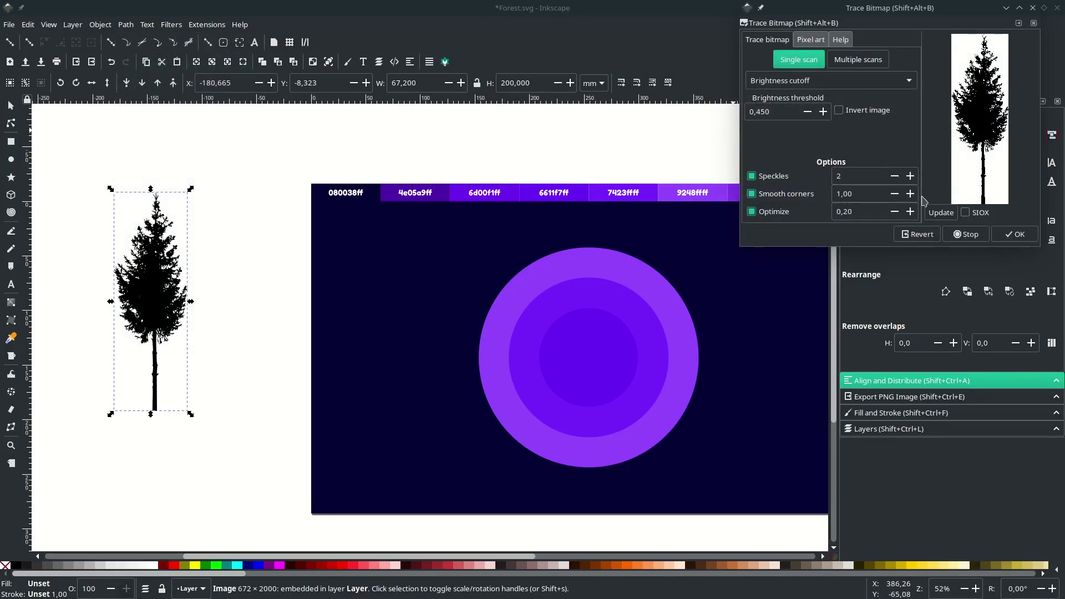
click(951, 216)
click(951, 215)
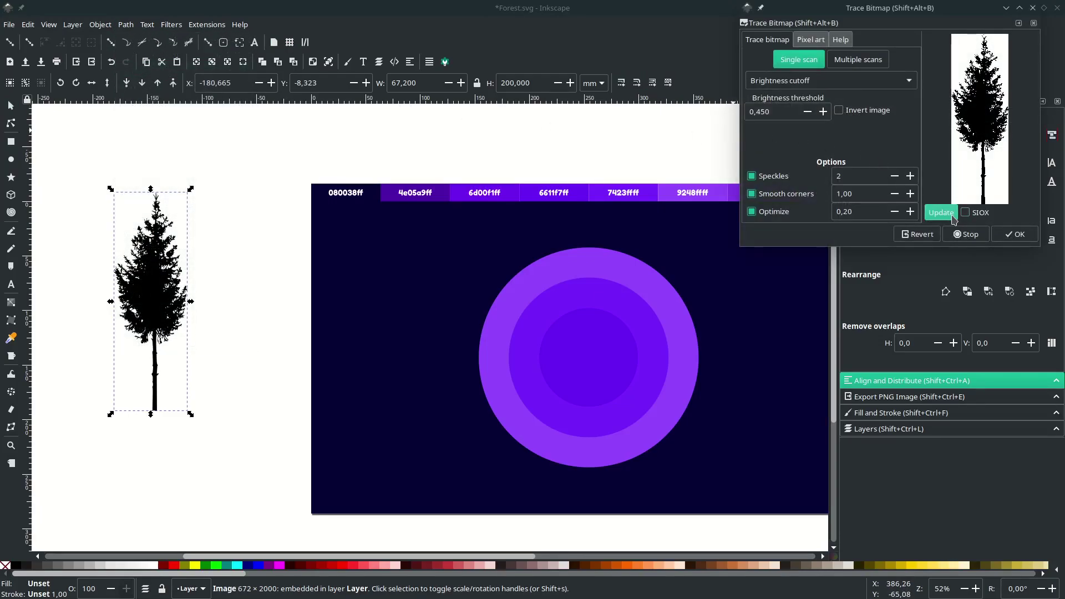
click(1013, 238)
drag(160, 278, 250, 276)
key(Escape)
- Compare the traced tree with the original image and examine the nodes of the traced path
click(162, 282)
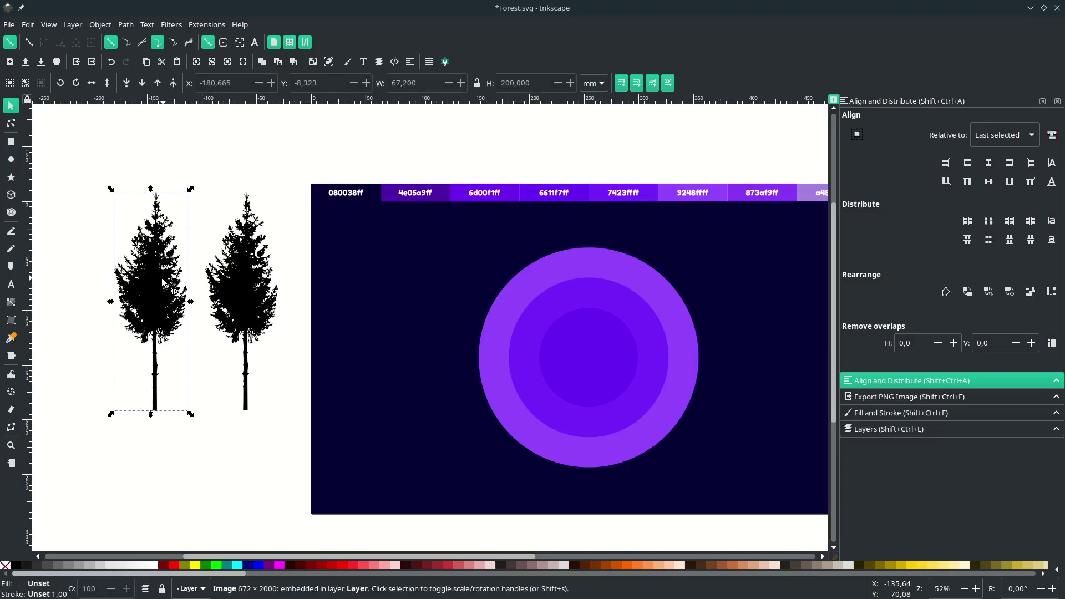
click(260, 285)
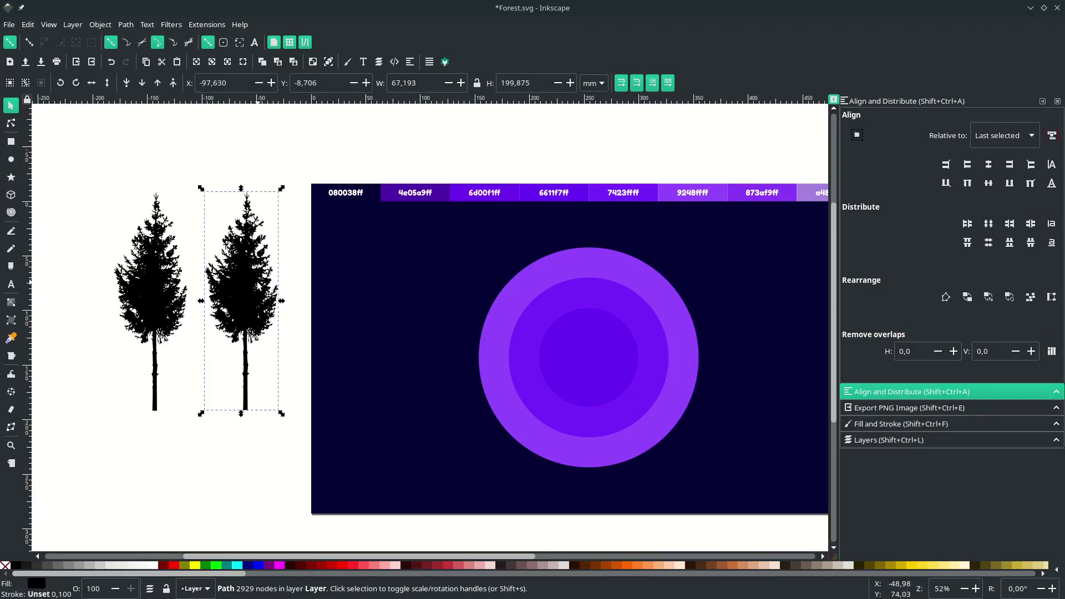
key(n)
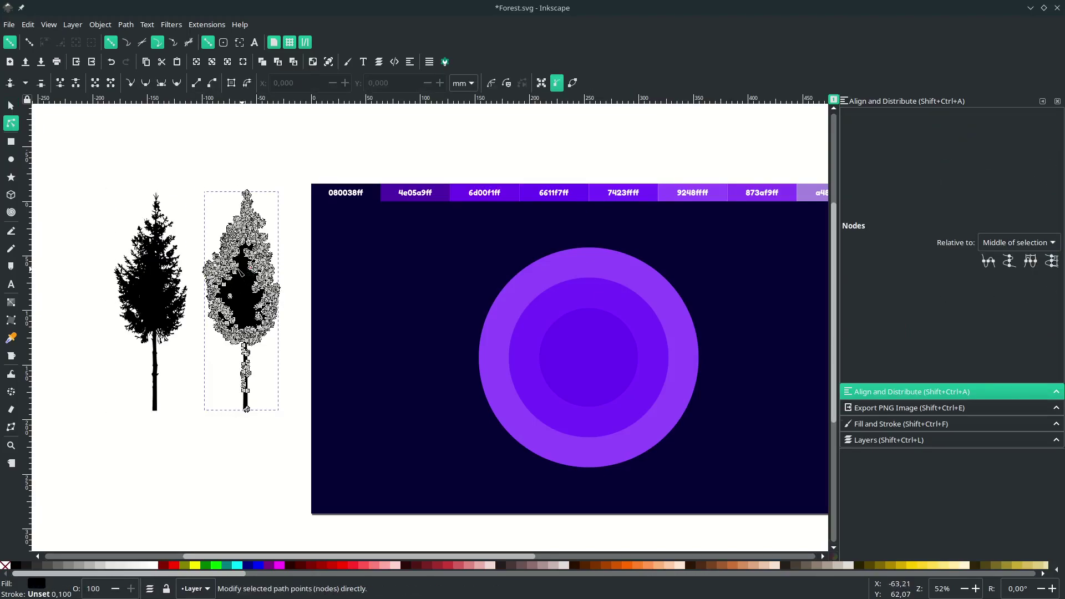
click(171, 285)
click(214, 283)
click(174, 288)
click(233, 288)
- Fill the traced tree with the background colour 080038 and delete the original tree image
key(d)
click(380, 293)
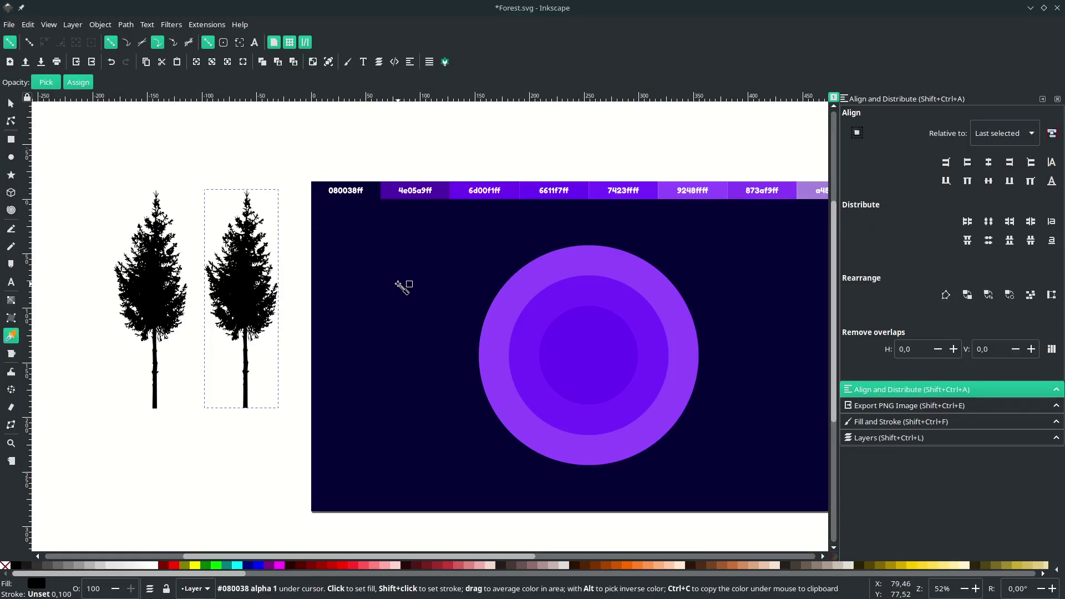
key(s)
click(177, 282)
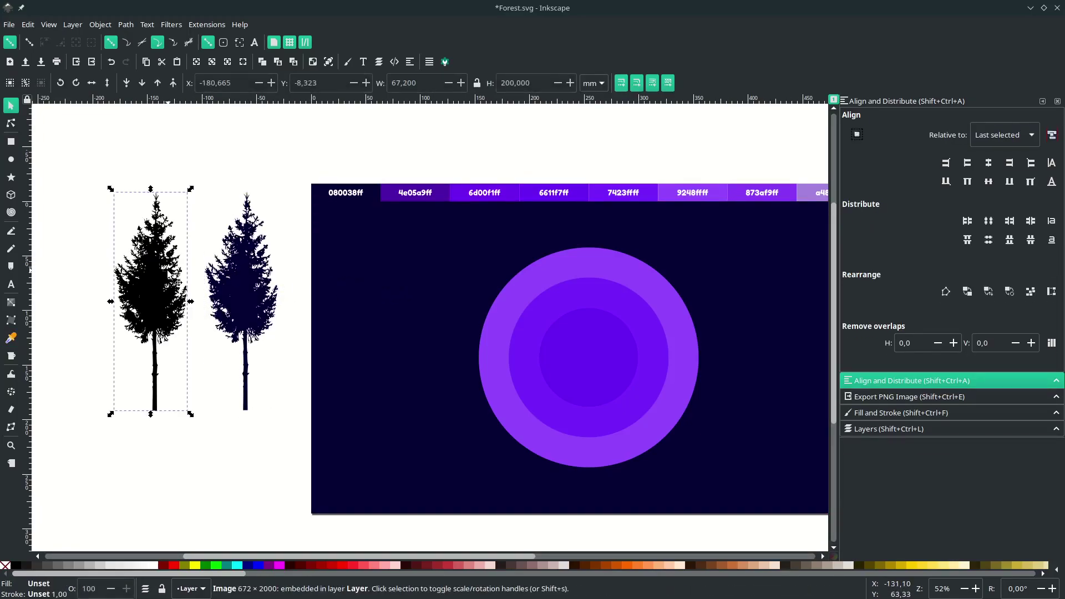
key(Delete)
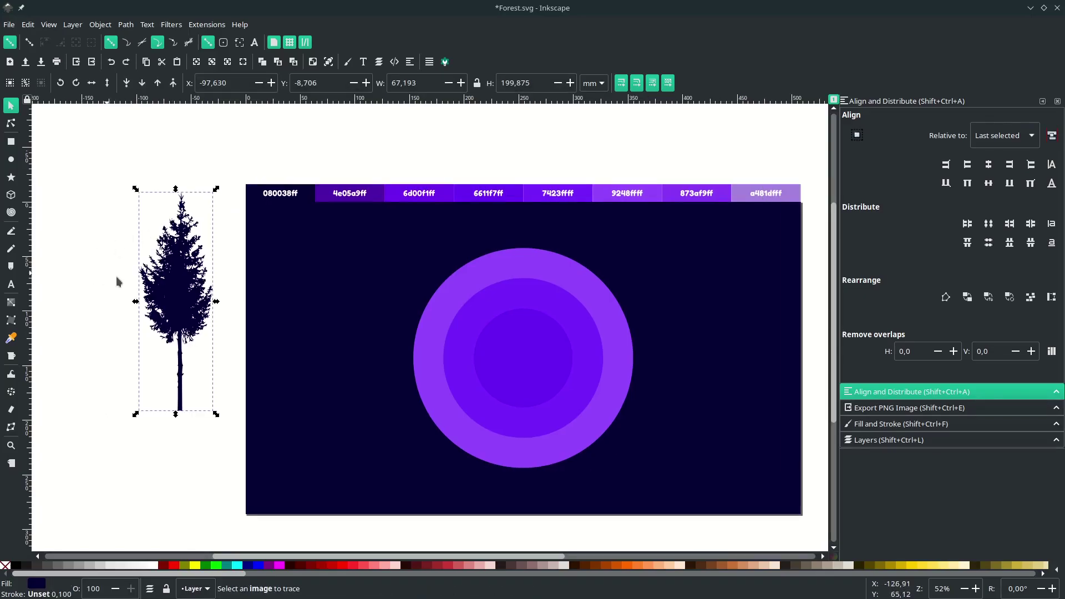
- Place the tree over the left rim of the circles and shrink it to about 53 by 158 mm
drag(196, 291, 445, 407)
scroll(456, 423, down, 2)
scroll(455, 424, up, 1)
scroll(479, 389, up, 1)
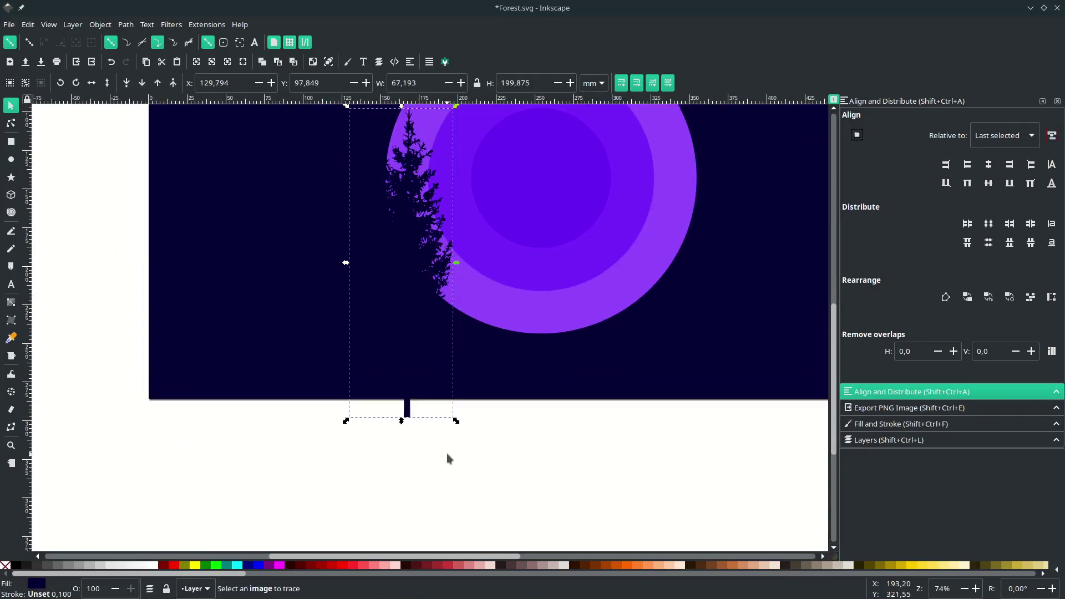
scroll(447, 453, up, 3)
scroll(467, 484, down, 1)
drag(456, 465, 448, 446)
drag(414, 367, 409, 368)
scroll(390, 368, right, 6)
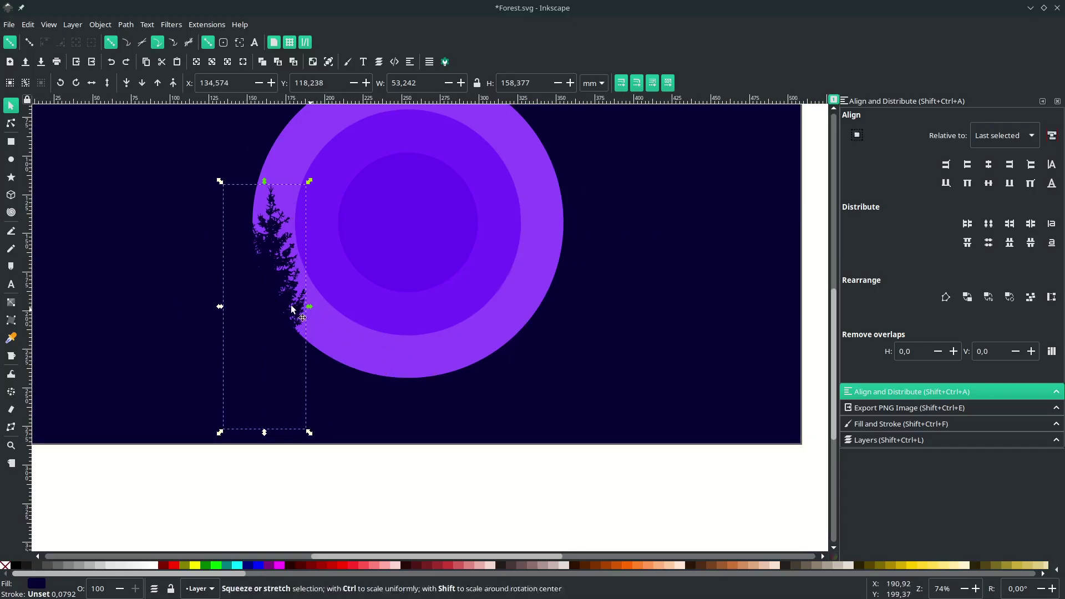
- Place copies of the tree side by side along the lower half of the circles, from the left rim to the right
key(ctrl)
key(ctrl+d)
mouse_move(279, 284)
mouse_down()
mouse_move(353, 337)
mouse_move(295, 302)
mouse_move(272, 305)
mouse_move(295, 315)
mouse_move(272, 275)
mouse_up()
scroll(336, 341, up, 1)
scroll(321, 315, down, 1)
key(ctrl+d)
click(283, 286)
scroll(272, 275, up, 1)
key(space)
key(space)
key(space)
drag(361, 343, 586, 332)
scroll(453, 401, down, 2)
key(space)
key(space)
key(space)
key(space)
key(space)
scroll(537, 381, up, 1)
scroll(537, 366, down, 1)
scroll(548, 345, down, 2)
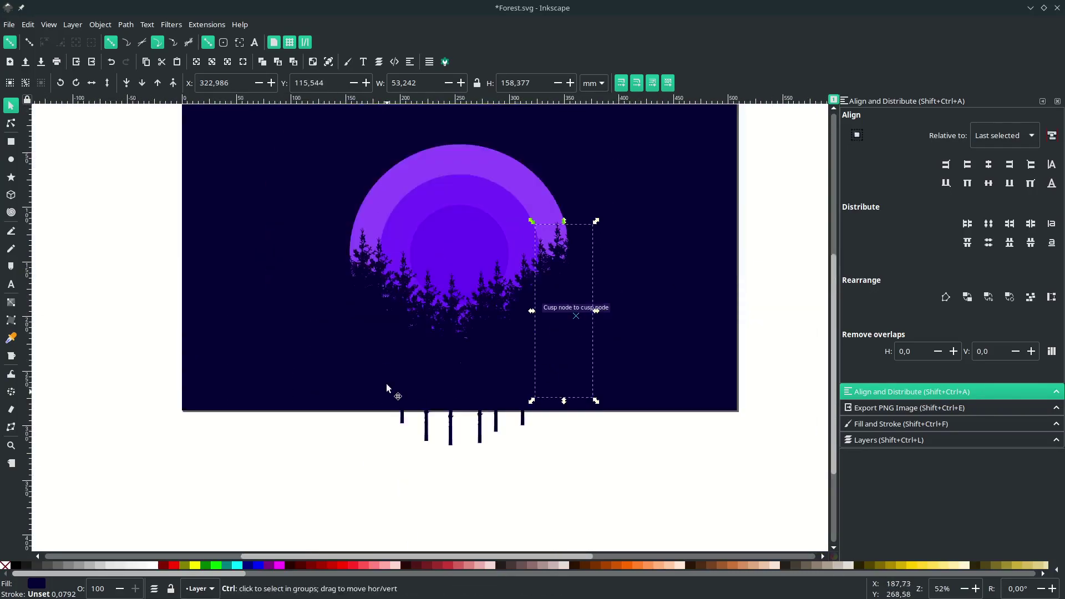
- Adjust the positions of individual trees so their heights and spacing vary along the lower part of the circles
scroll(392, 294, up, 2)
click(335, 256)
drag(335, 257, 311, 257)
scroll(442, 330, down, 1)
scroll(347, 183, up, 3)
scroll(231, 312, down, 1)
drag(259, 388, 482, 313)
scroll(277, 250, down, 2)
scroll(423, 373, up, 1)
scroll(498, 307, down, 1)
drag(514, 371, 376, 340)
scroll(532, 339, up, 1)
scroll(383, 297, down, 2)
drag(222, 258, 379, 355)
- Select all the trees along the circles and group them into one object
scroll(397, 350, down, 1)
scroll(494, 369, up, 1)
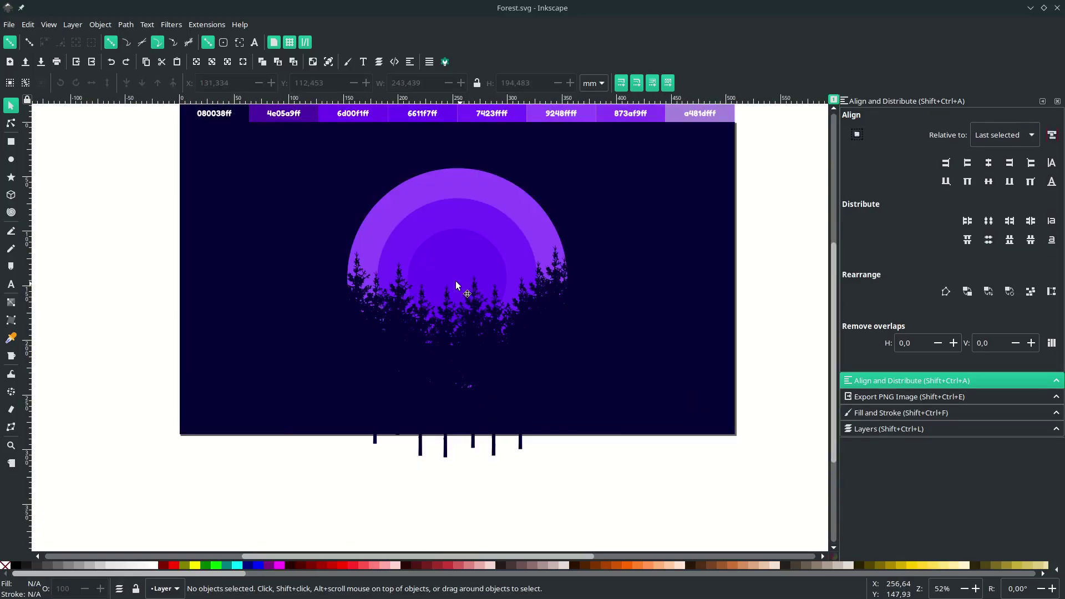
drag(607, 477, 295, 240)
key(ctrl)
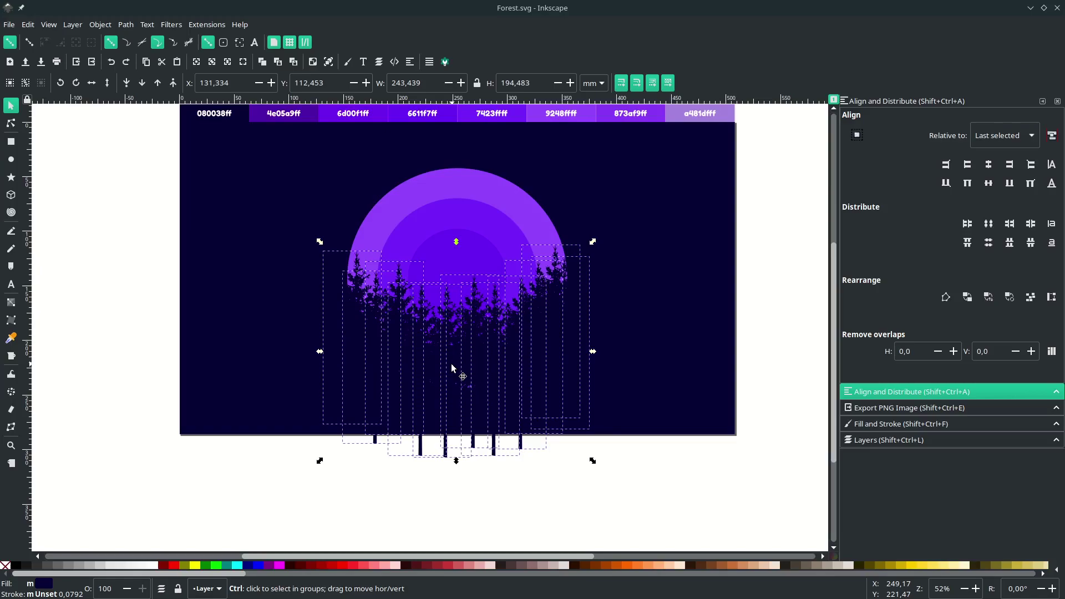
key(ctrl+g)
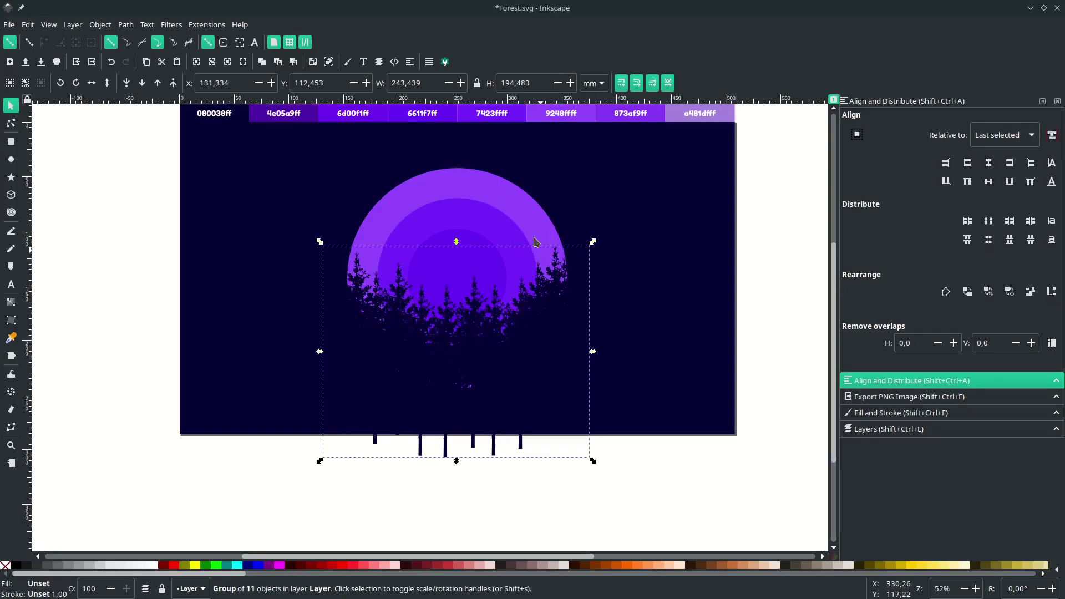
click(502, 203)
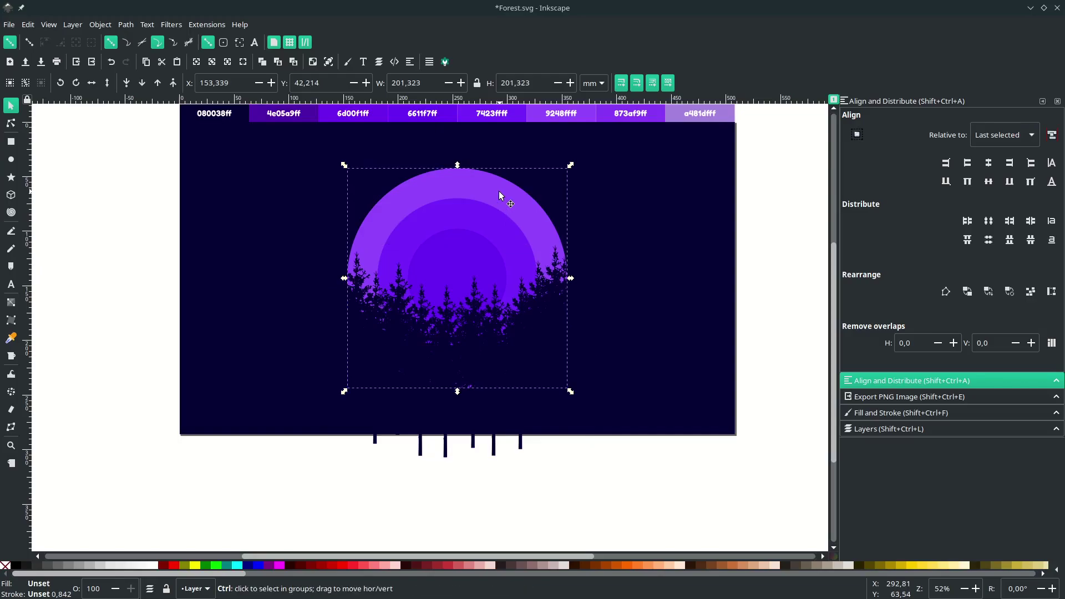
key(Home)
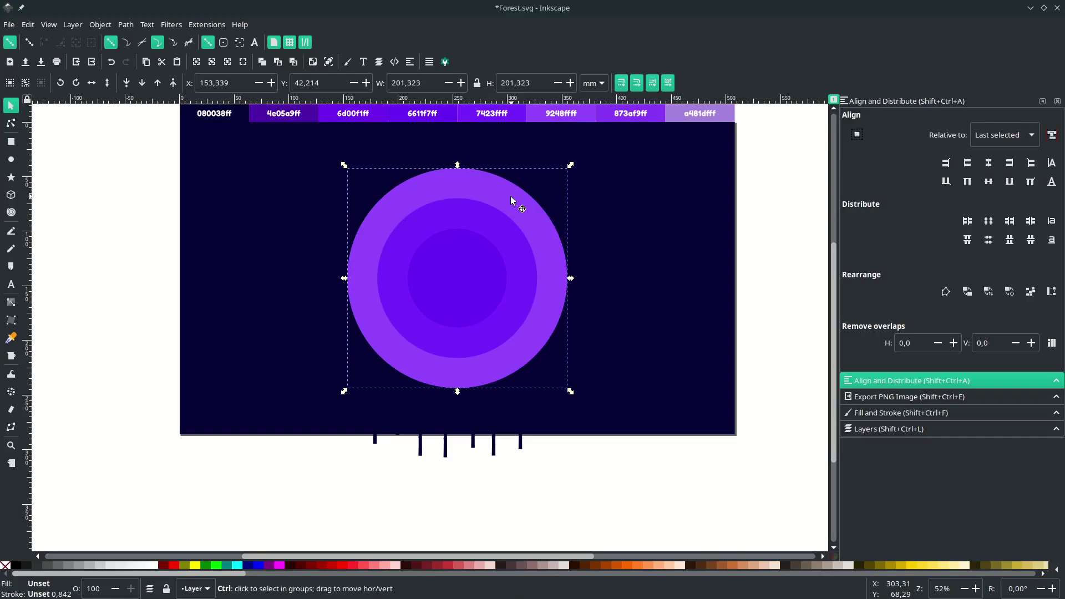
key(ctrl+z)
- Ungroup the concentric purple circles into separate circles
click(511, 197)
right_click(510, 198)
click(557, 491)
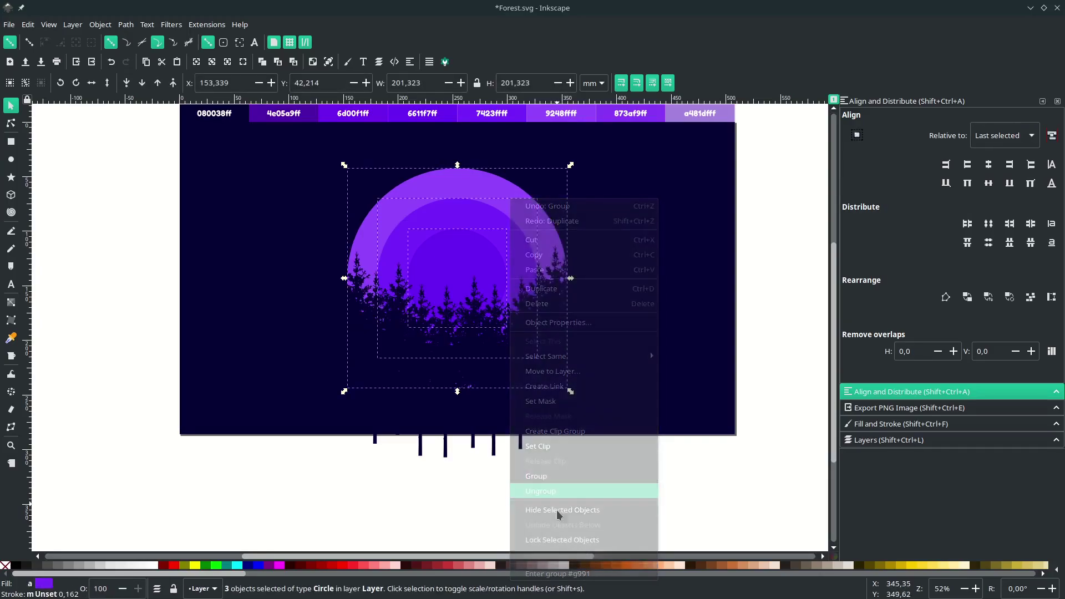
- Duplicate the largest circle, raise the copy to the front and use it to clip the tree group
click(492, 248)
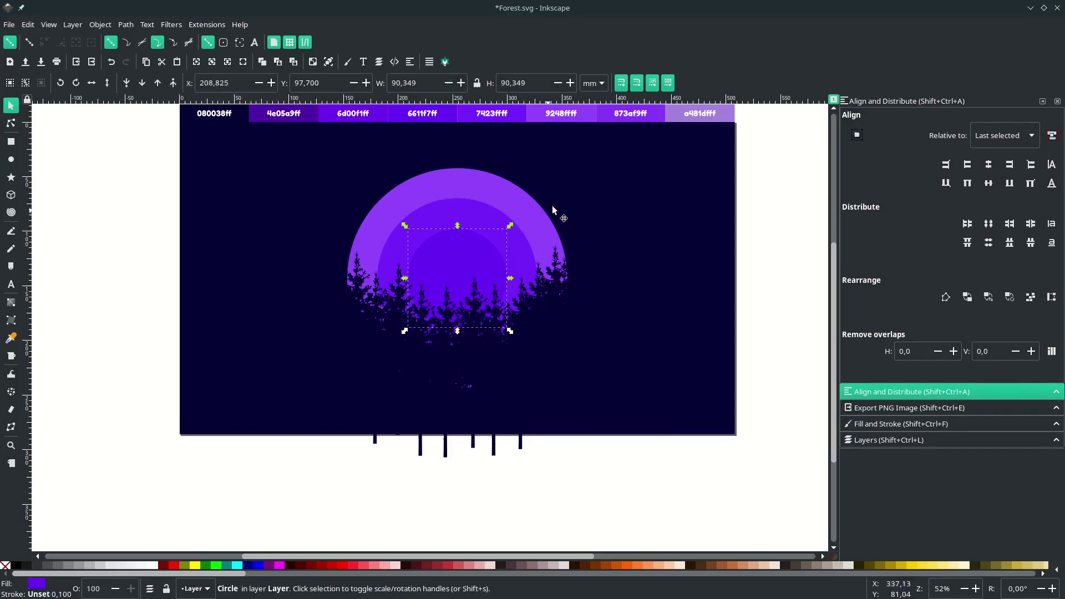
click(519, 215)
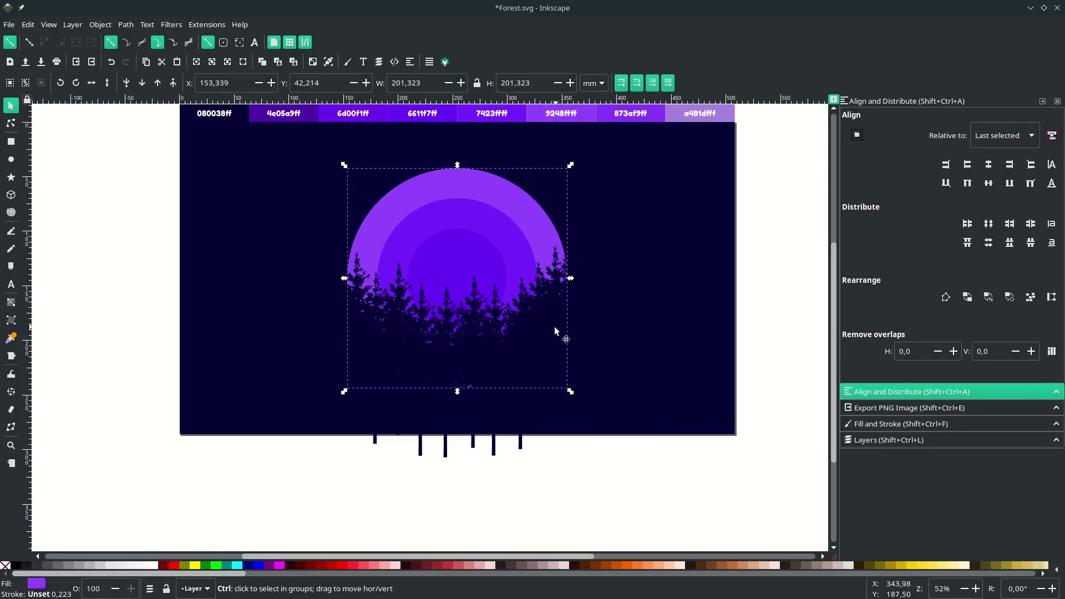
key(Home)
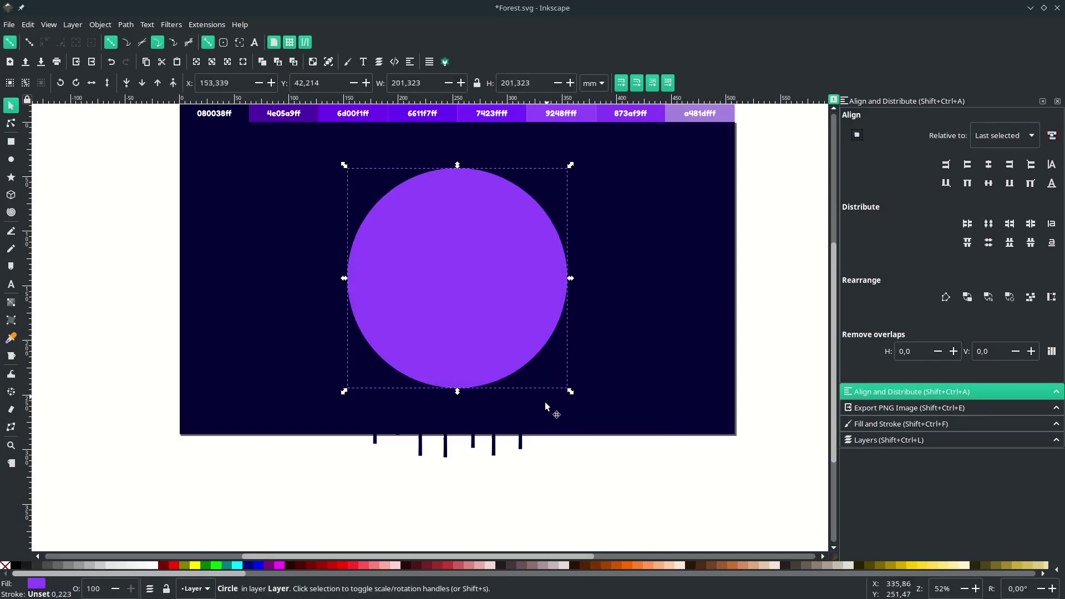
shift+click(522, 430)
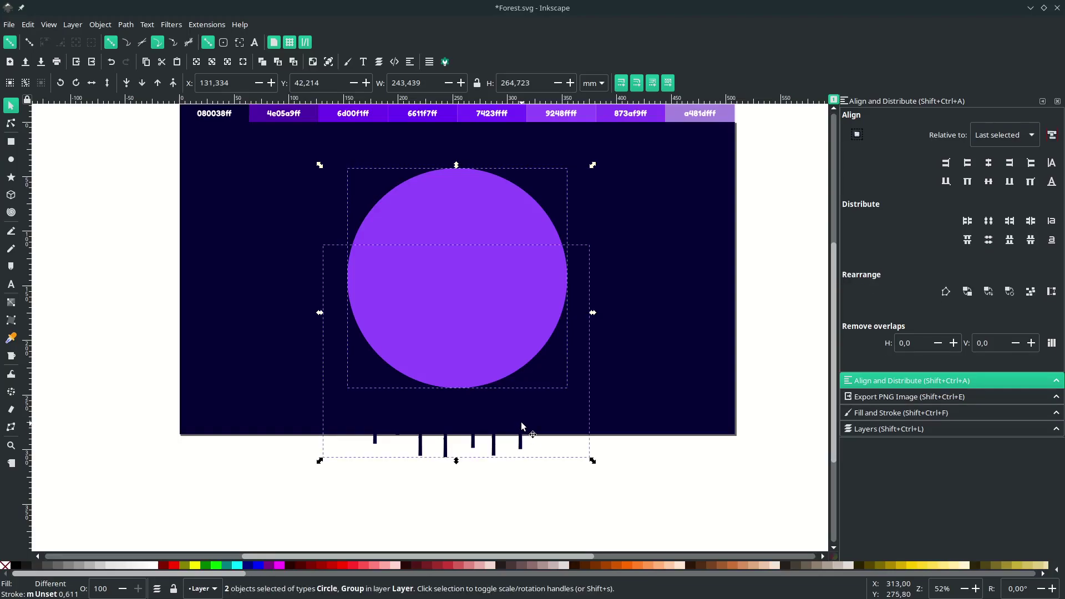
right_click(515, 417)
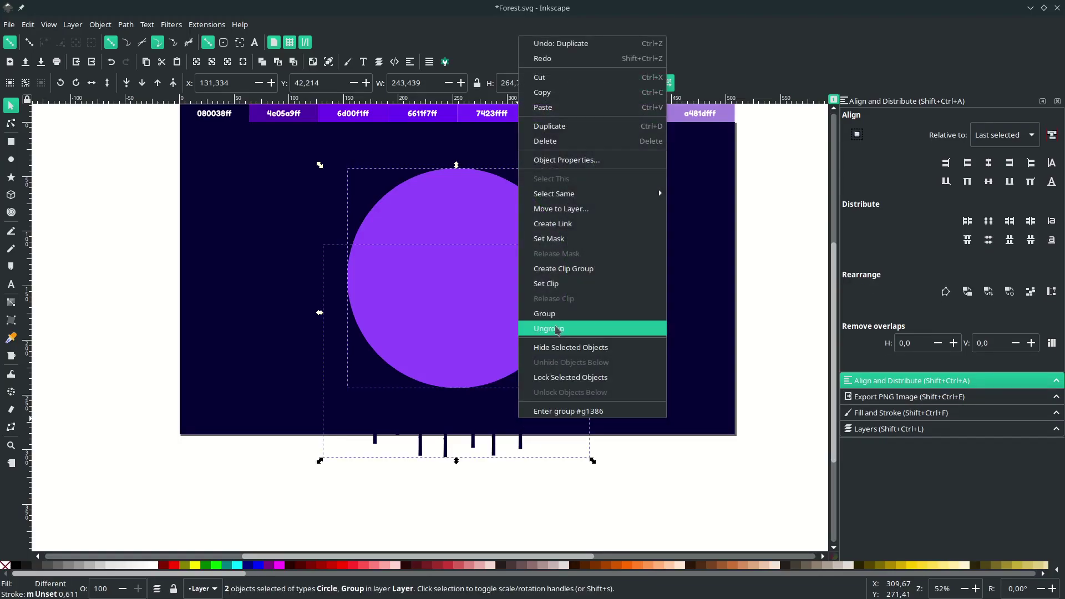
click(559, 289)
key(Escape)
- Enlarge the clipped tree group slightly to about 202.8 mm wide so it covers the outer circle's rim
drag(491, 339, 501, 364)
scroll(500, 364, down, 1)
scroll(500, 364, up, 1)
scroll(497, 381, up, 1)
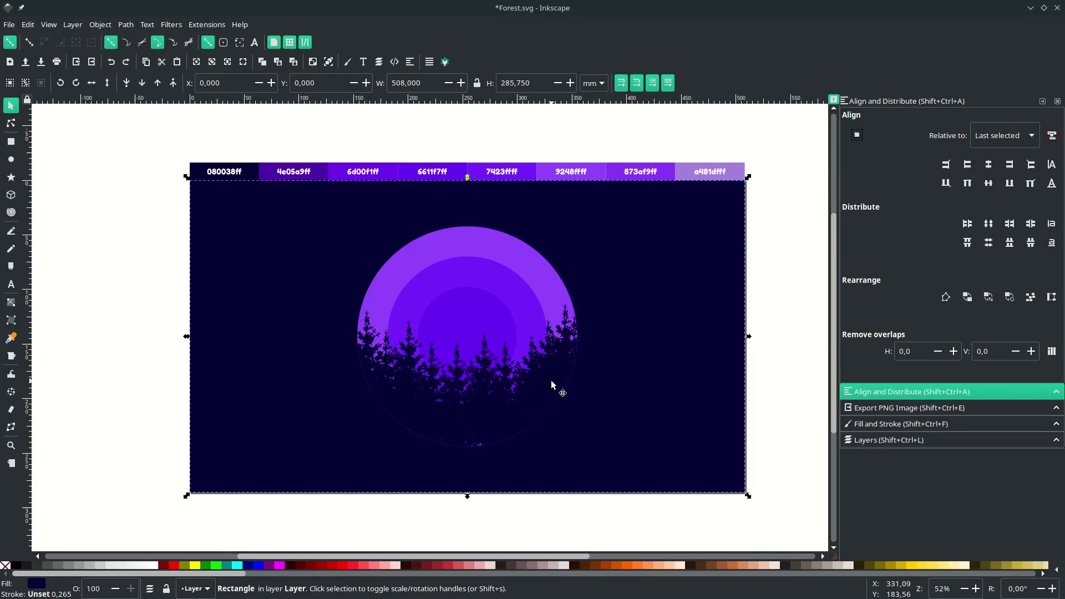
click(551, 382)
ctrl+scroll(549, 424, up, 2)
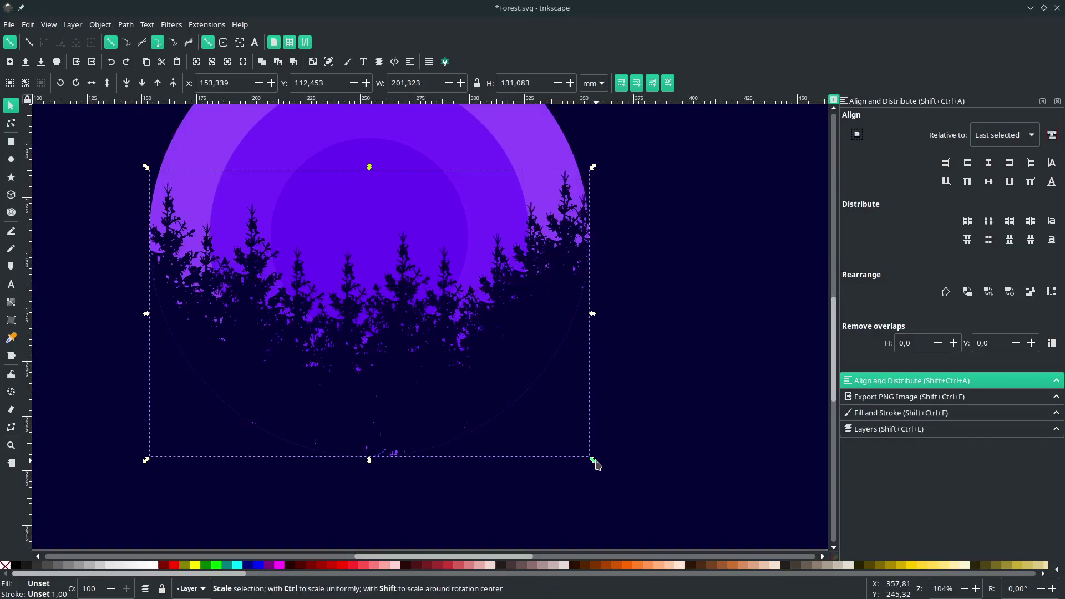
drag(596, 465, 598, 465)
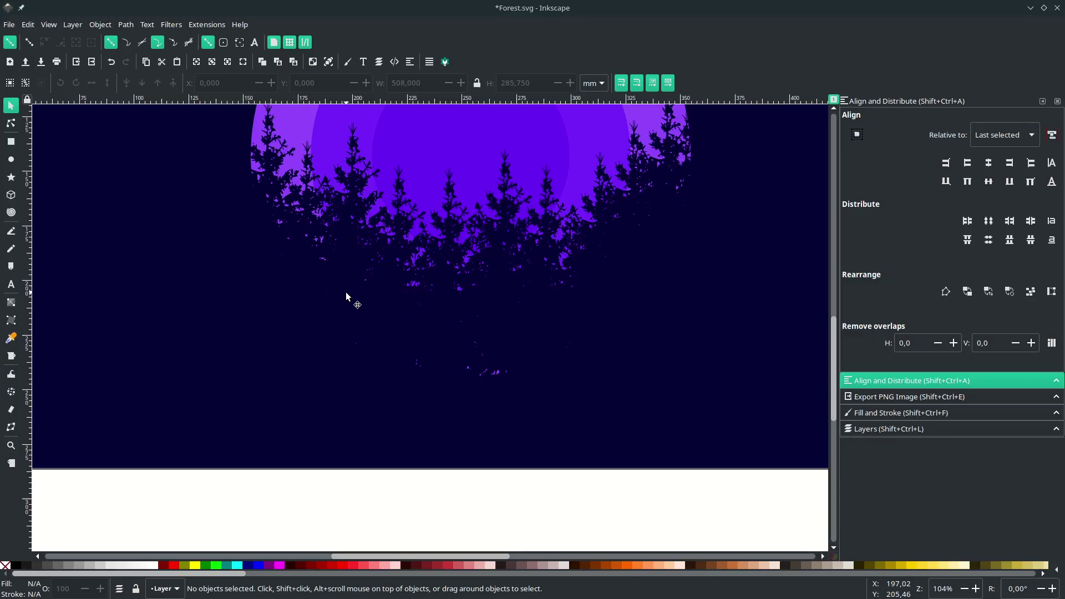
- Draw a closed freeform shape with the Pen tool over the purple specks below the trees, about 178 by 50 mm
key(b)
click(262, 321)
click(394, 313)
click(541, 294)
click(632, 340)
click(380, 390)
click(288, 366)
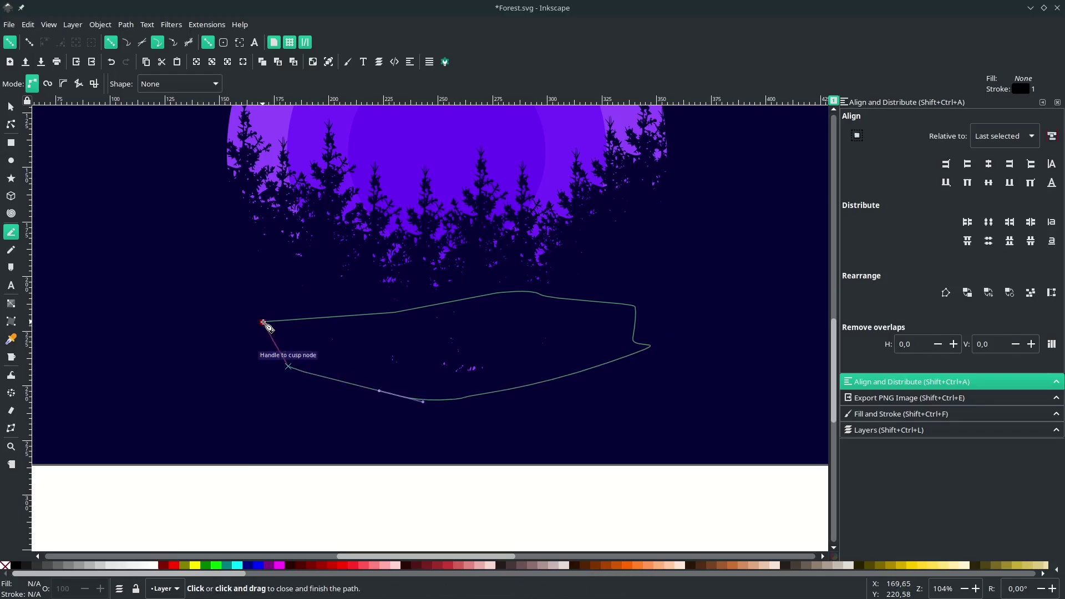
click(260, 322)
- Fill the drawn shape with the background colour 080038 and remove its stroke
scroll(269, 326, down, 1)
scroll(274, 326, down, 1)
scroll(275, 327, up, 1)
key(d)
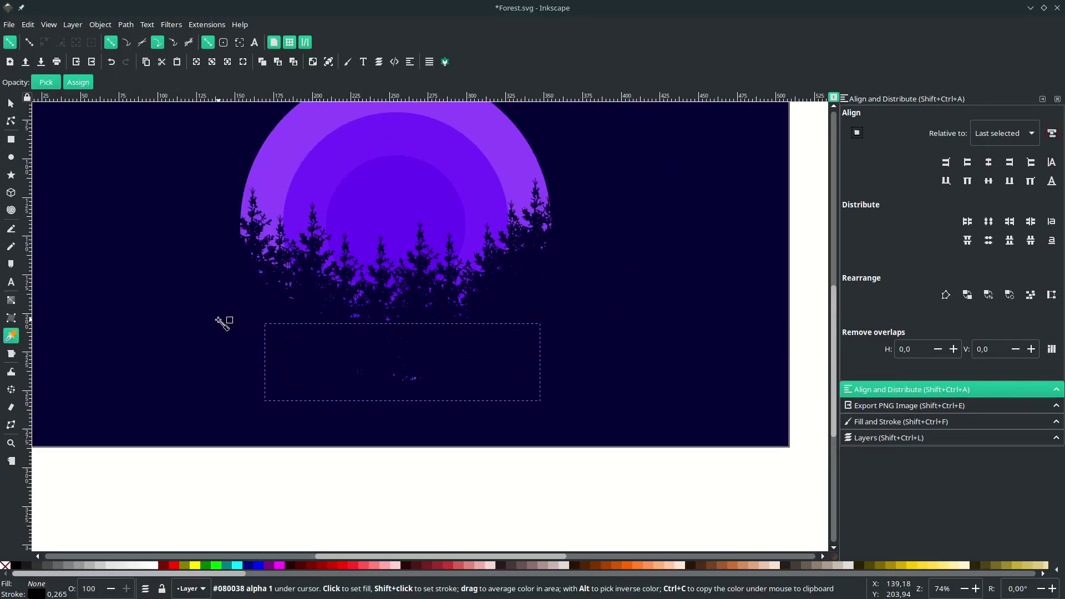
right_click(36, 593)
click(63, 592)
key(s)
- Select the dark cover shape together with the clipped trees and group them into one object
click(364, 457)
scroll(405, 238, up, 1)
click(433, 462)
click(418, 431)
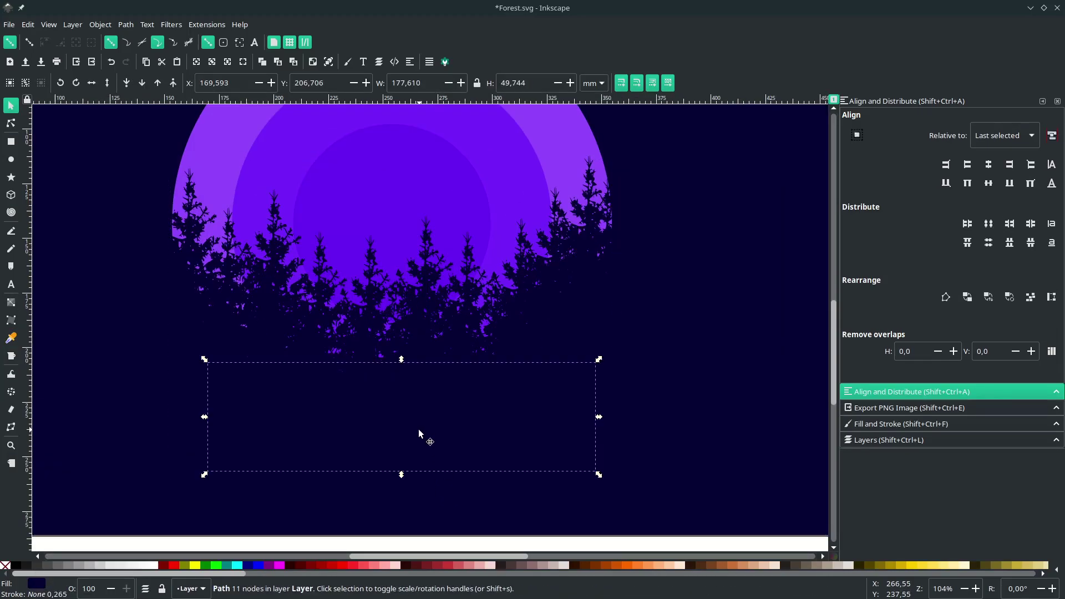
shift+click(519, 283)
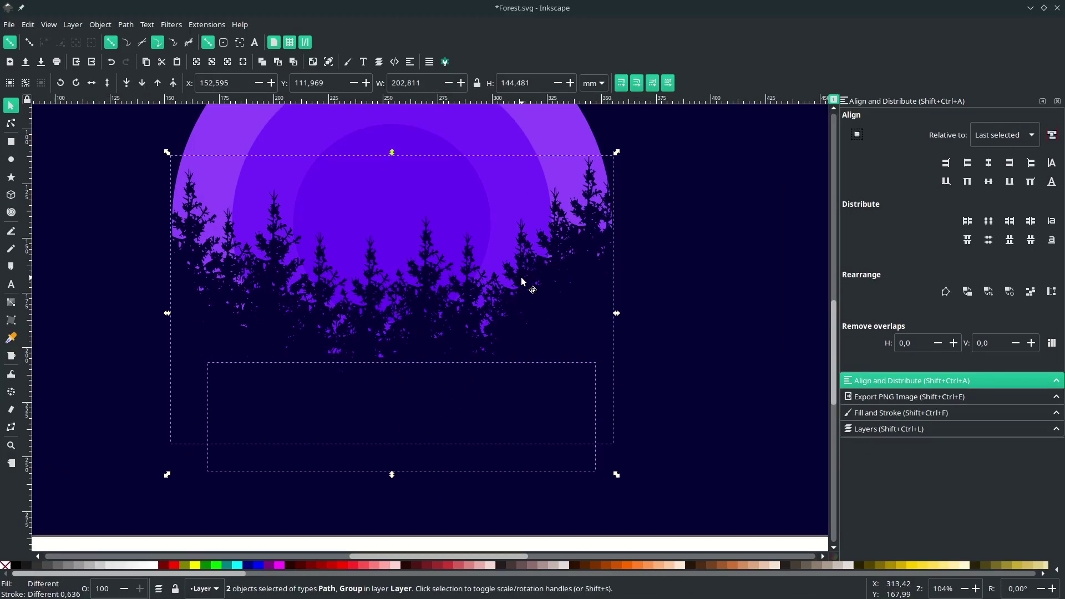
key(ctrl+z)
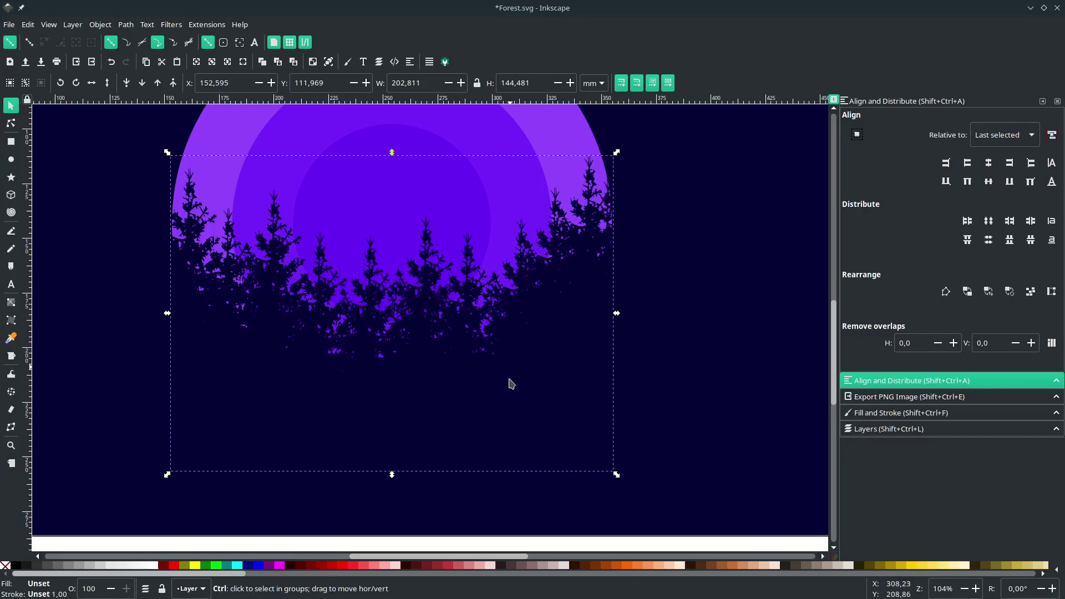
- Examine the row of trees and the gaps in its foliage along the lower part of the circles
scroll(509, 380, down, 2)
scroll(500, 416, down, 2)
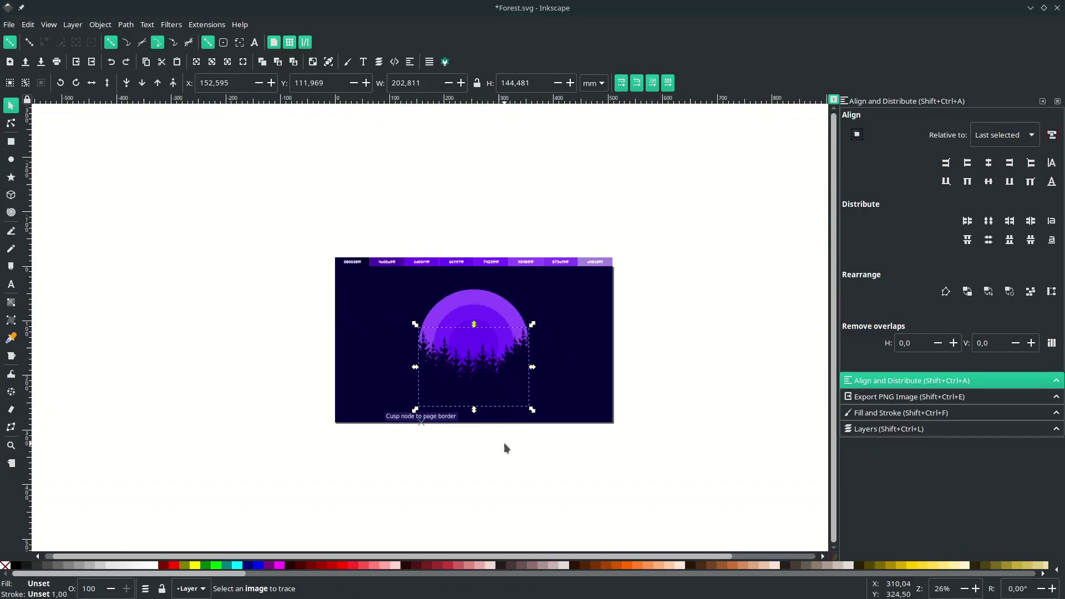
click(504, 444)
scroll(478, 400, up, 3)
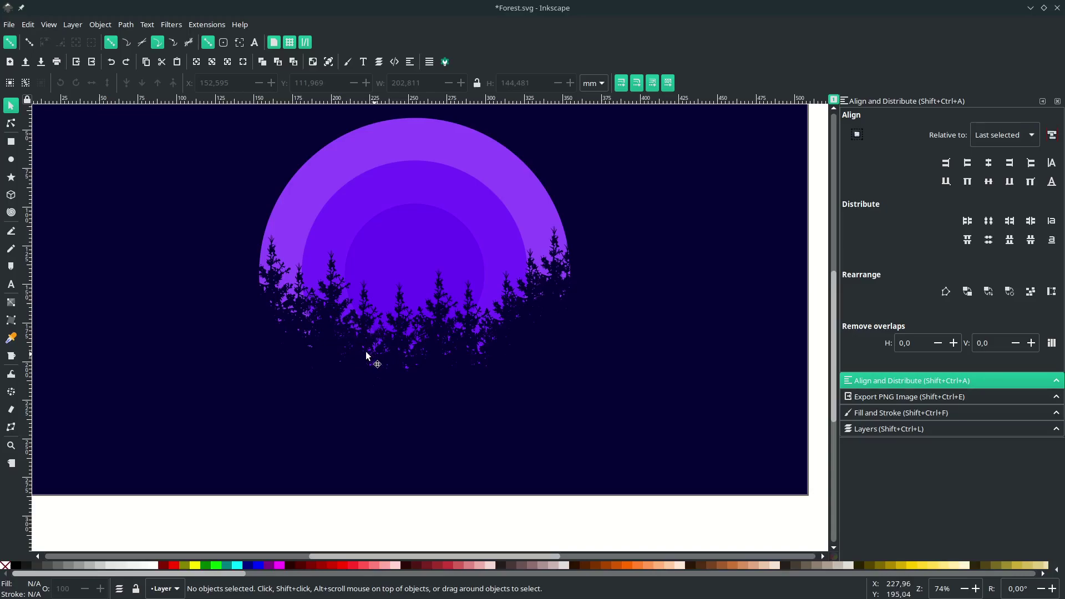
scroll(336, 333, up, 1)
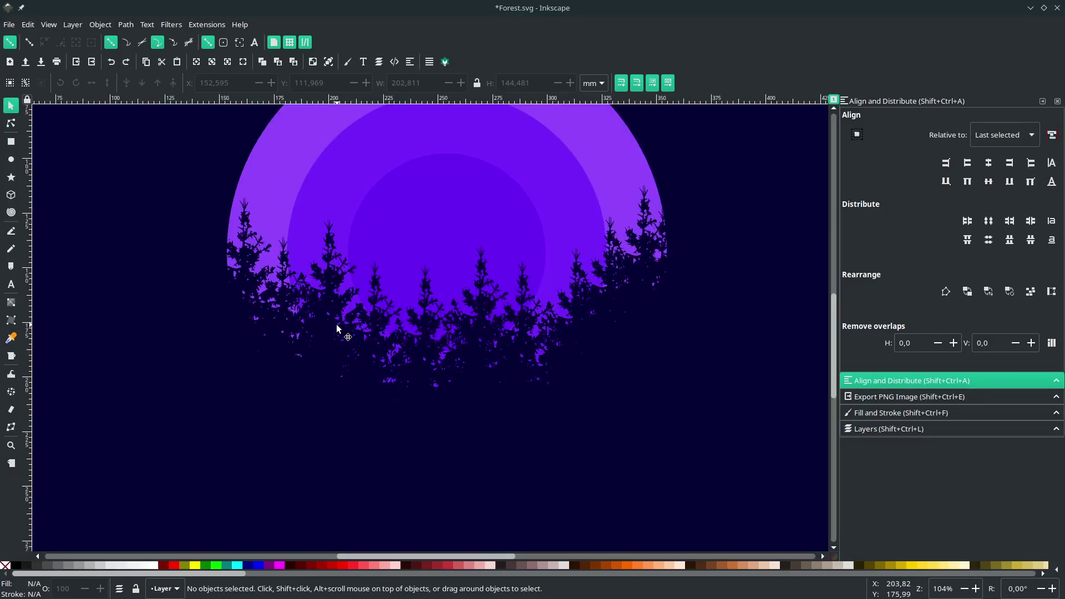
scroll(337, 328, up, 2)
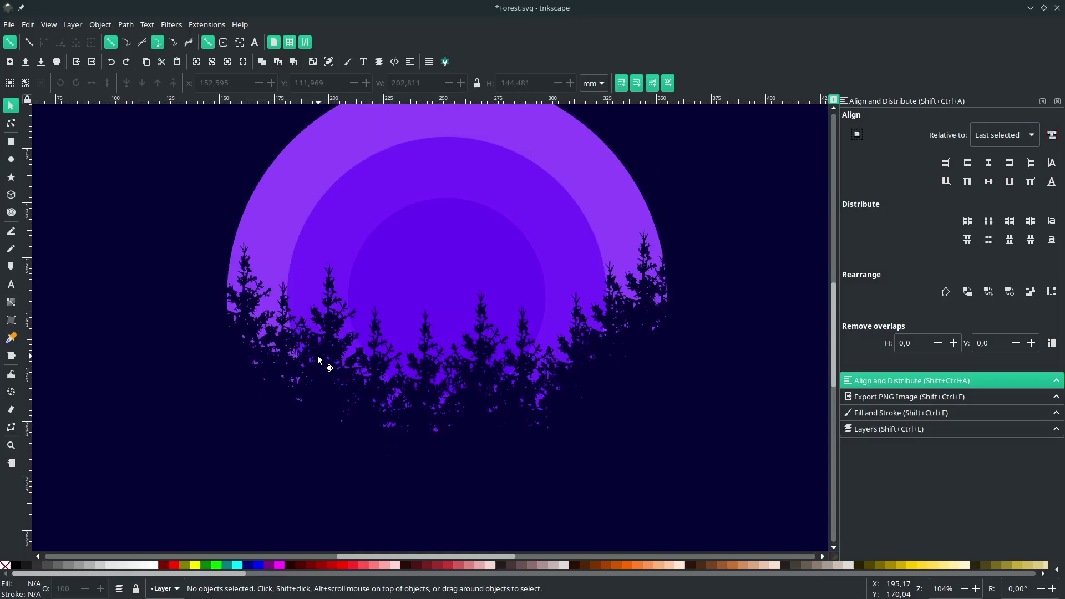
key(n)
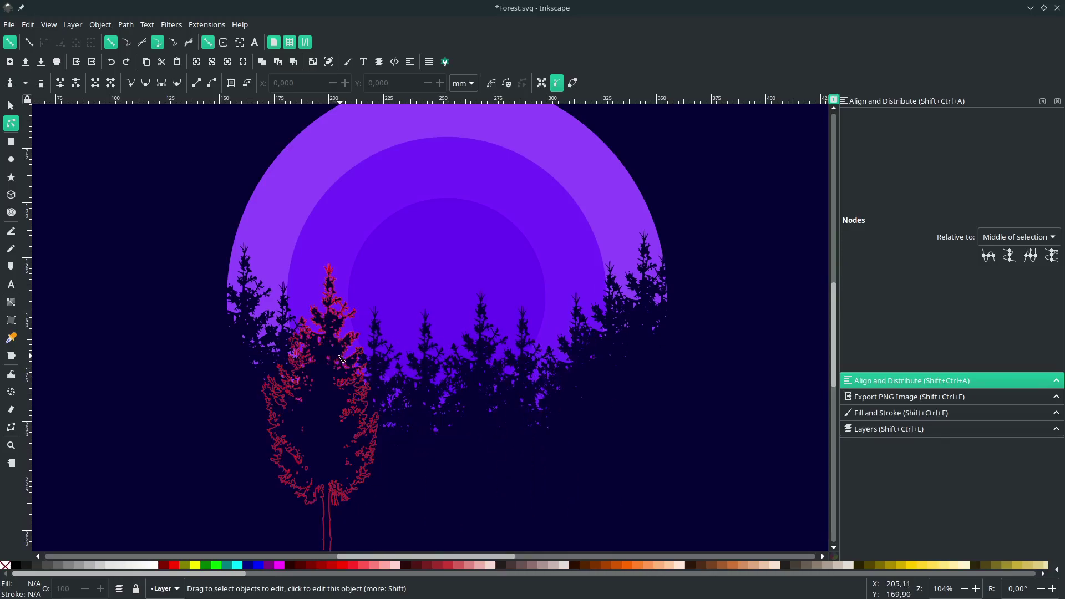
click(324, 384)
key(s)
mouse_move(324, 384)
mouse_down()
mouse_move(314, 348)
mouse_move(333, 308)
mouse_move(326, 380)
mouse_move(328, 338)
mouse_move(309, 413)
mouse_move(332, 362)
mouse_move(318, 394)
mouse_move(328, 371)
mouse_up()
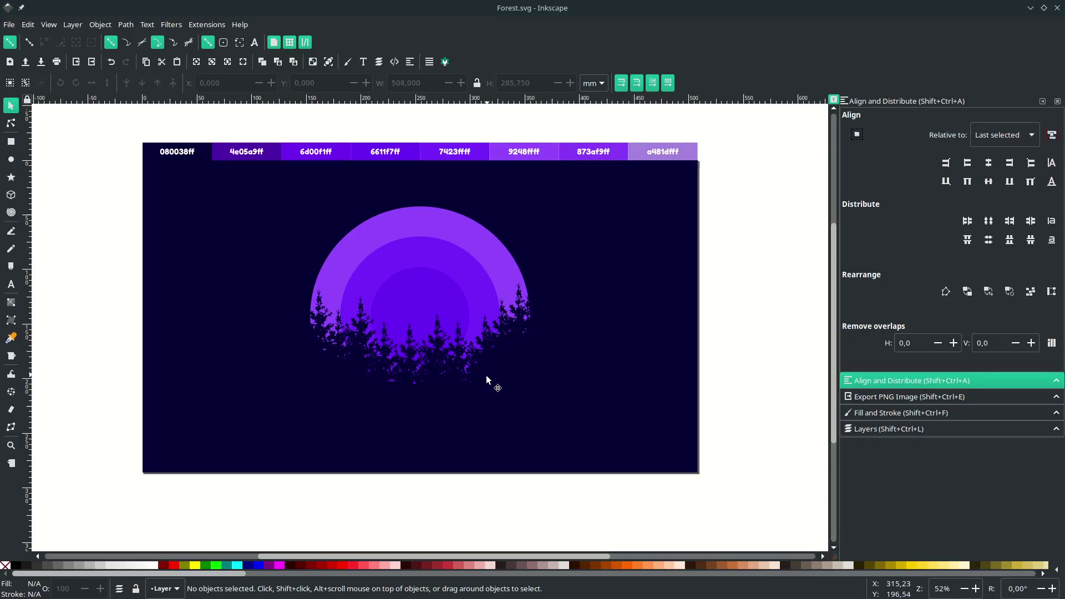
- Import tree-silhouette-2-5 (1).png as an embedded image and place it beside the page
click(9, 25)
click(74, 175)
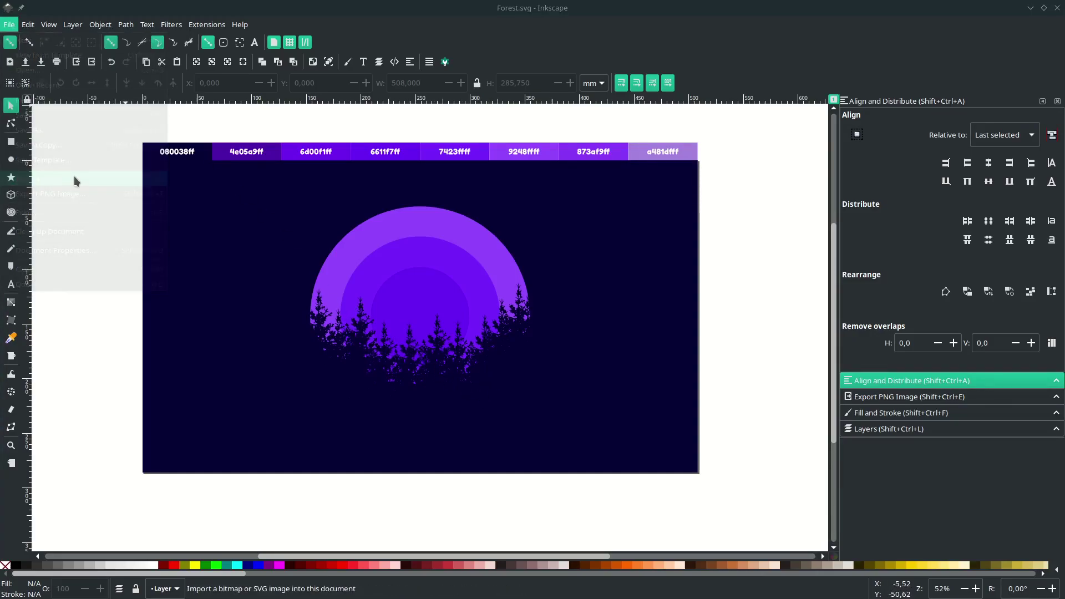
click(388, 197)
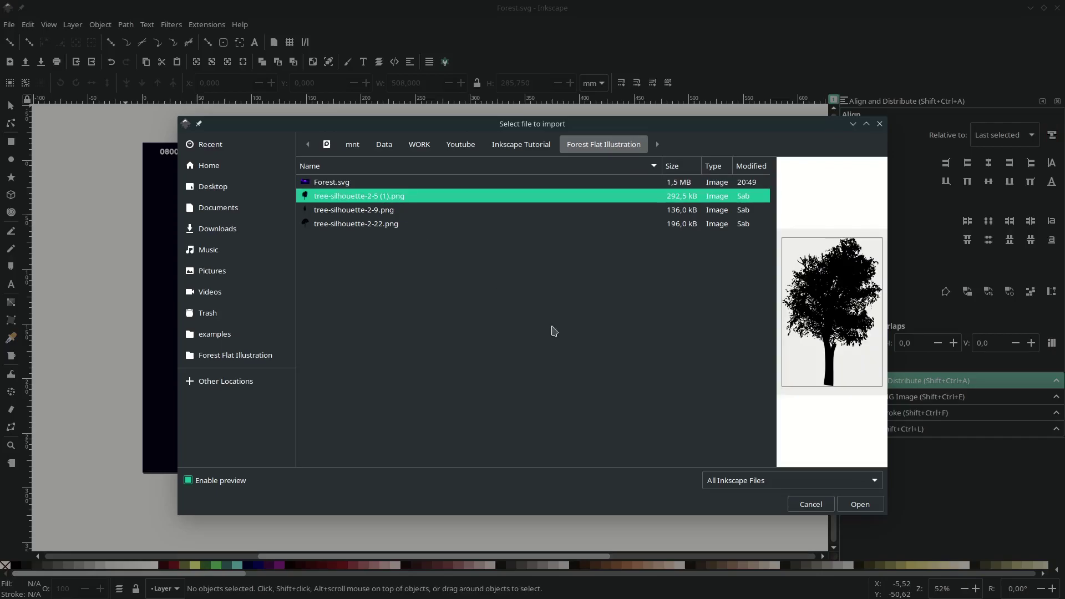
click(862, 506)
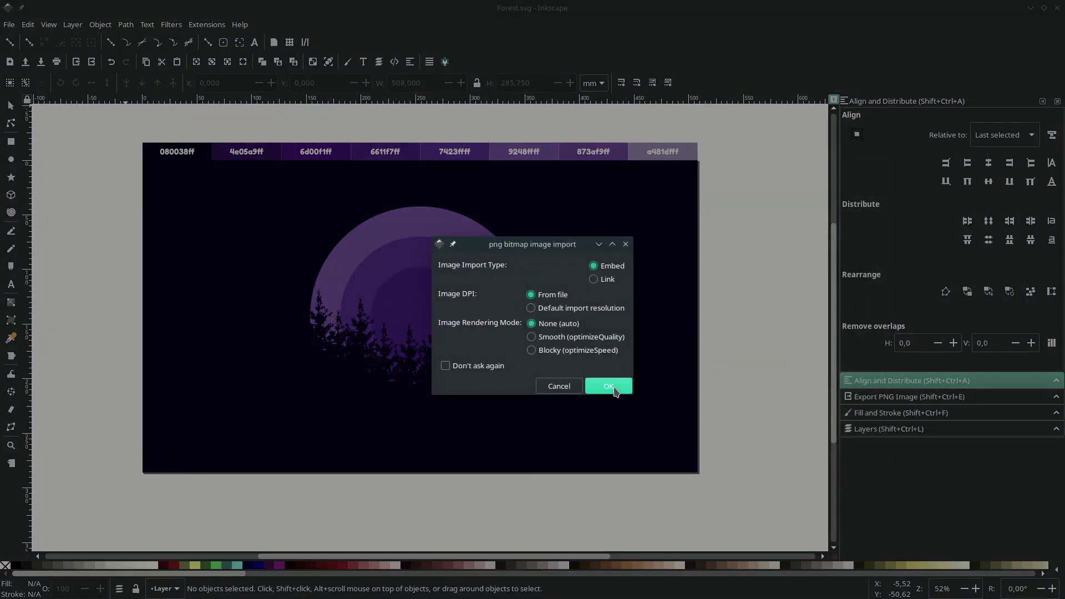
click(608, 386)
drag(382, 328, 750, 307)
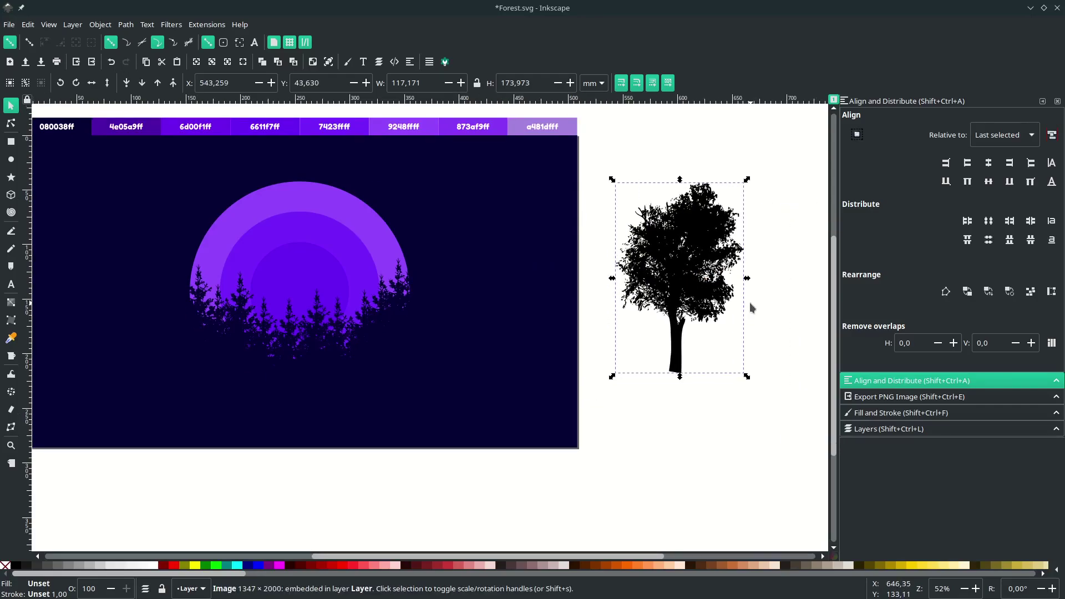
- Trace the imported tree with a single-scan brightness cutoff of 0.450 and move the traced path off the original
click(125, 25)
click(147, 70)
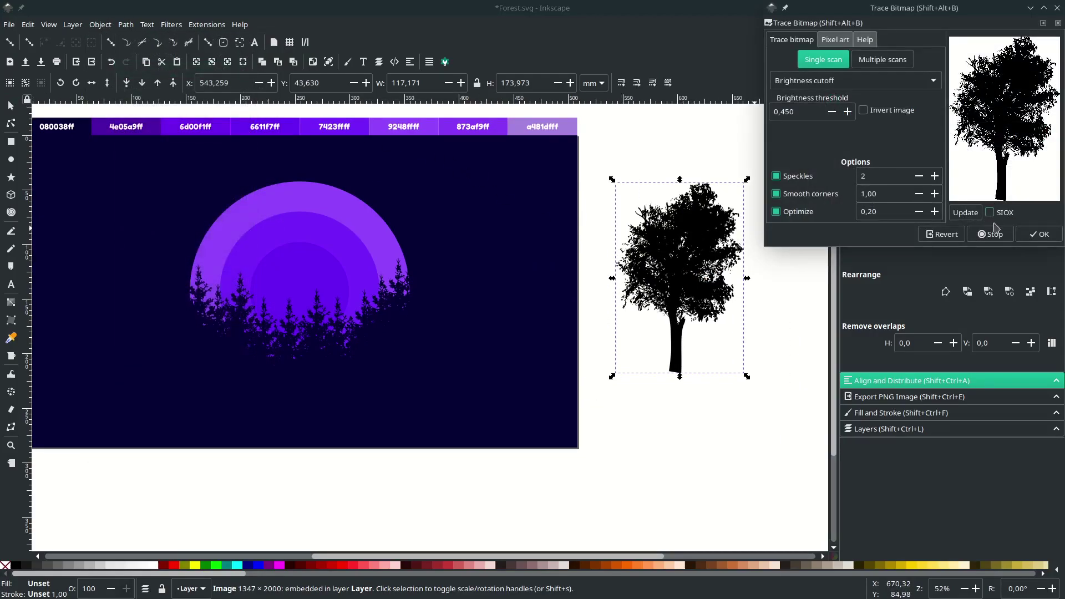
click(1034, 236)
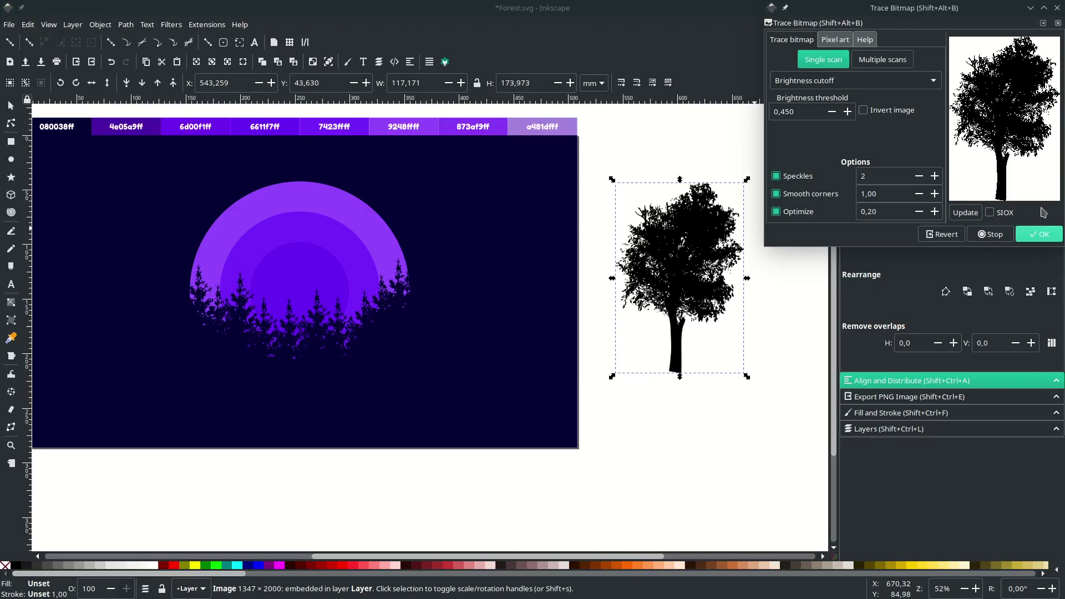
drag(731, 289, 704, 364)
click(1057, 23)
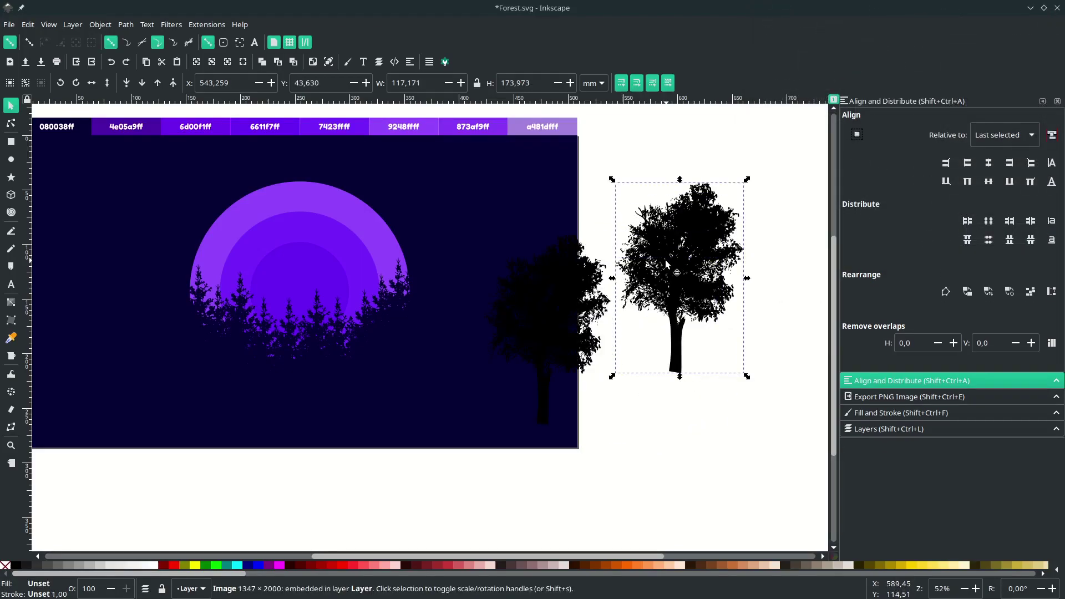
- Check which tree is the traced path and delete the original bitmap beside the page
double_click(559, 298)
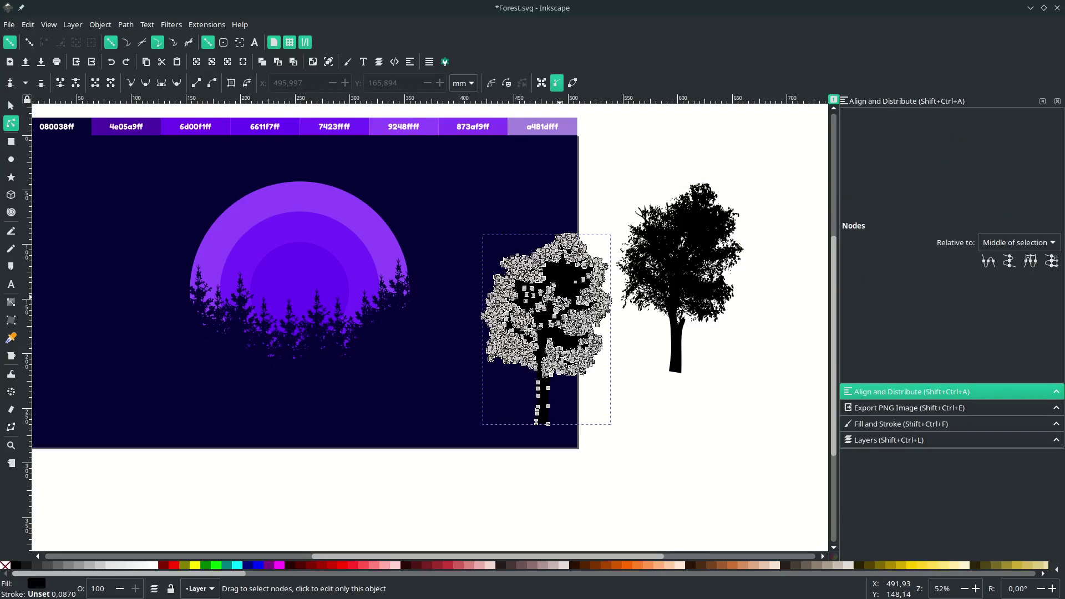
click(697, 250)
key(s)
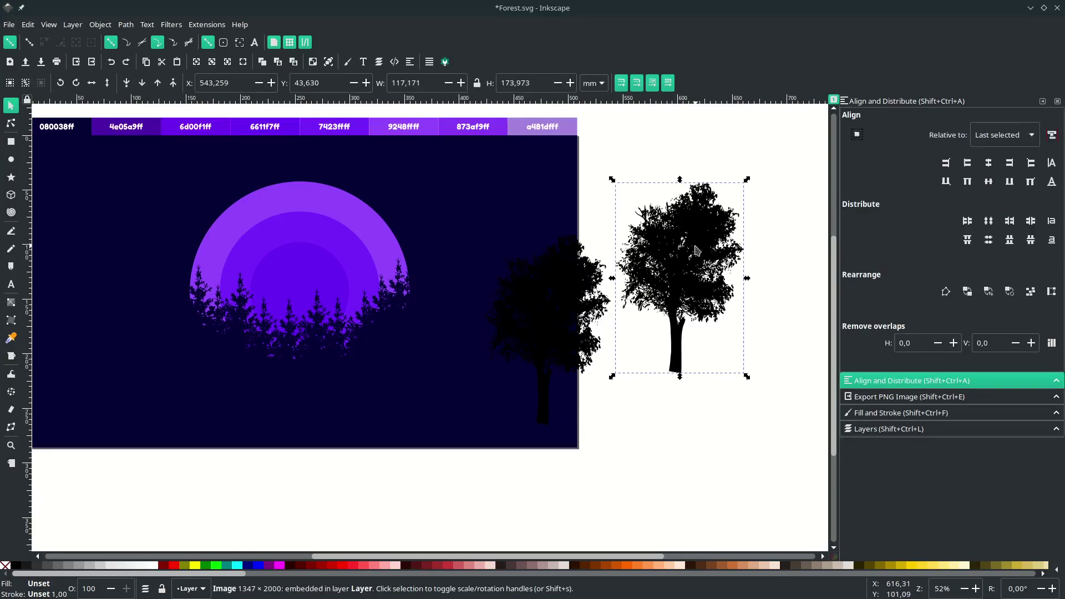
key(Delete)
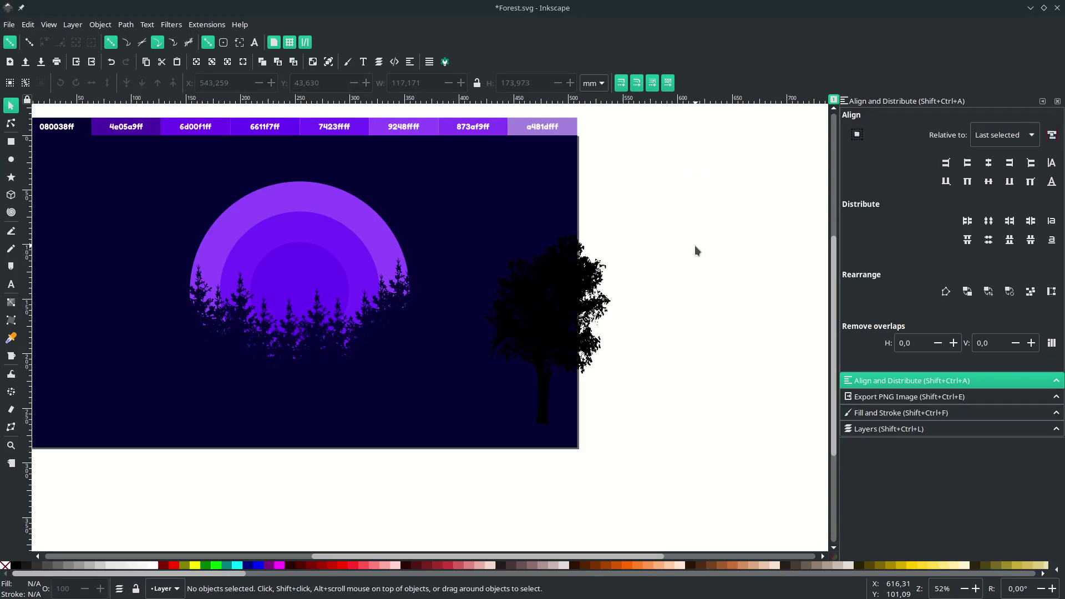
- Fill the traced broadleaf tree with the palette colour 4e05a9
click(544, 291)
scroll(370, 220, left, 4)
key(d)
click(242, 128)
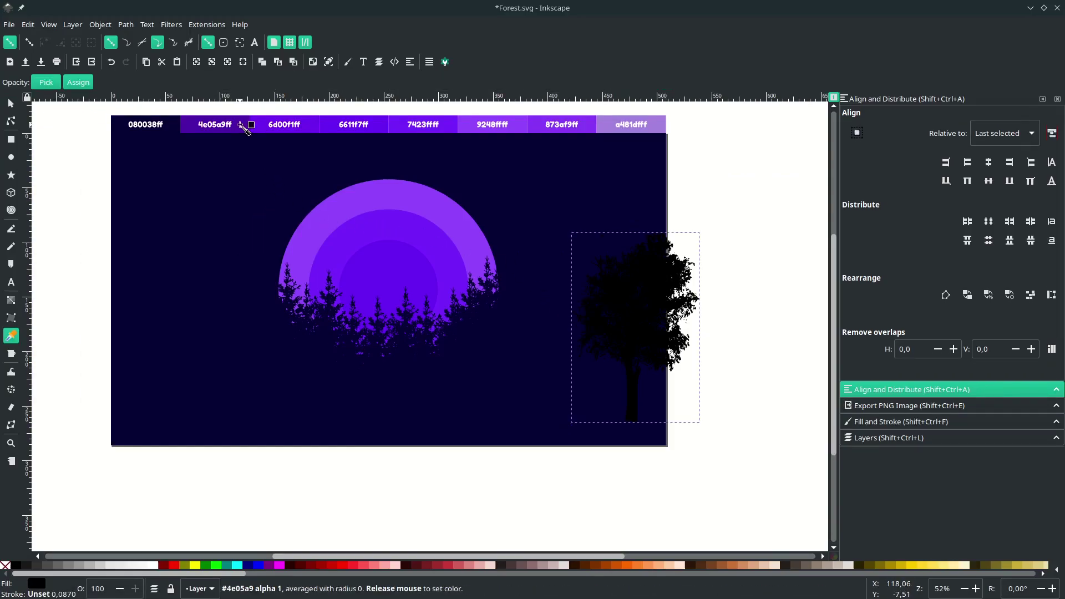
- Place the purple tree over the right part of the circles at about 83 by 124 mm, behind the dark trees
key(s)
drag(643, 346, 454, 325)
drag(511, 405, 493, 376)
ctrl+scroll(439, 301, up, 1)
ctrl+scroll(436, 295, up, 1)
drag(474, 306, 478, 302)
ctrl+scroll(478, 302, down, 1)
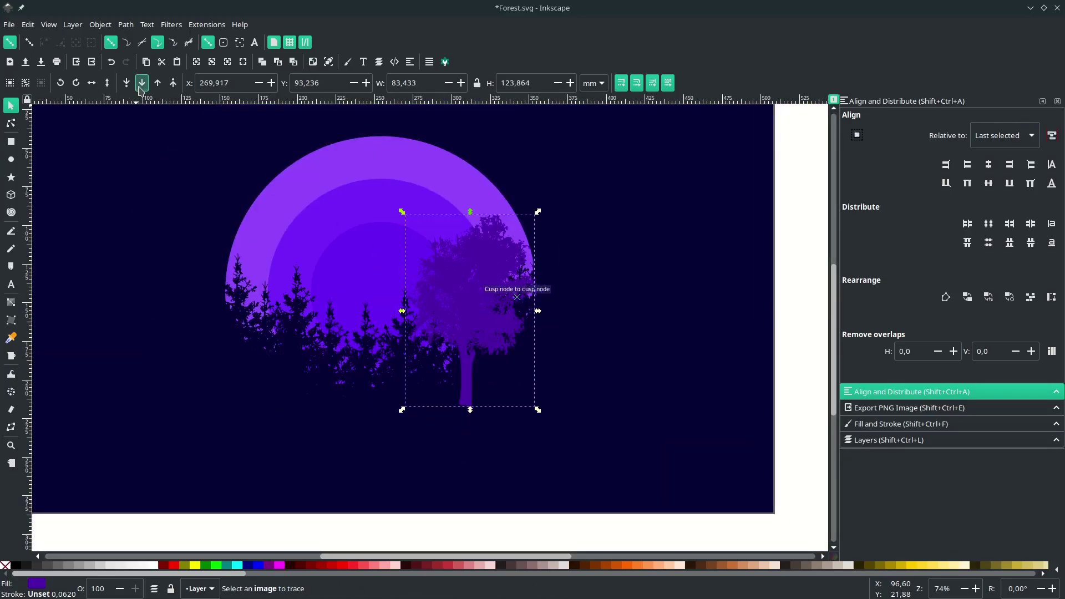
click(138, 87)
- Scale the purple broadleaf tree to about 62 by 92 mm and place copies from the moon's right edge to its middle
ctrl+scroll(418, 282, up, 1)
drag(515, 243, 541, 241)
ctrl+shift+drag(612, 460, 591, 444)
drag(517, 272, 404, 339)
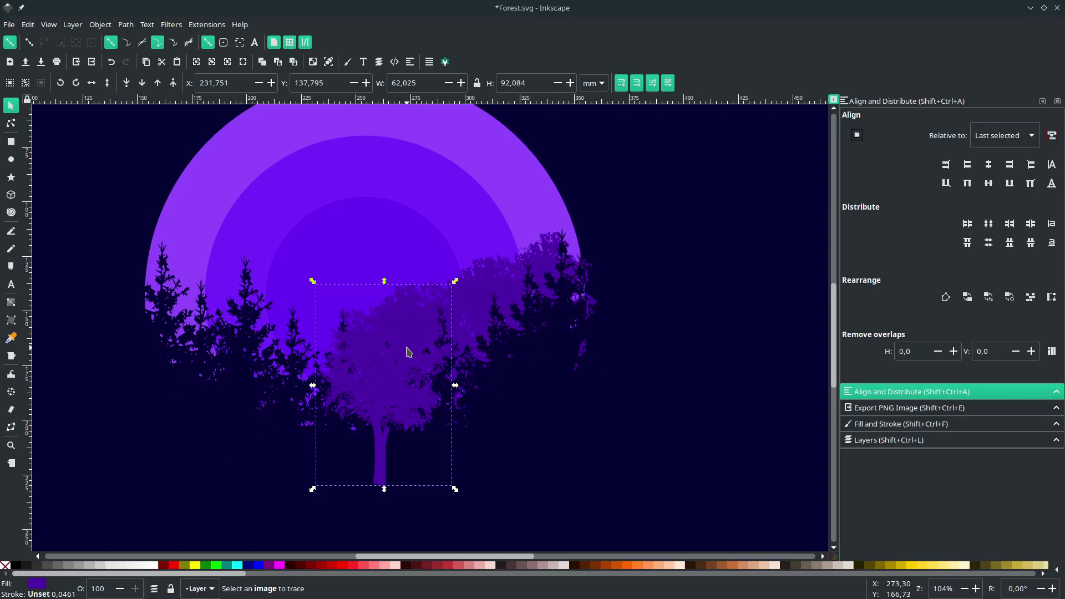
- Add purple tree copies across the left half of the moon, mirroring for variety and lowering them behind the dark trees
key(Page_Down)
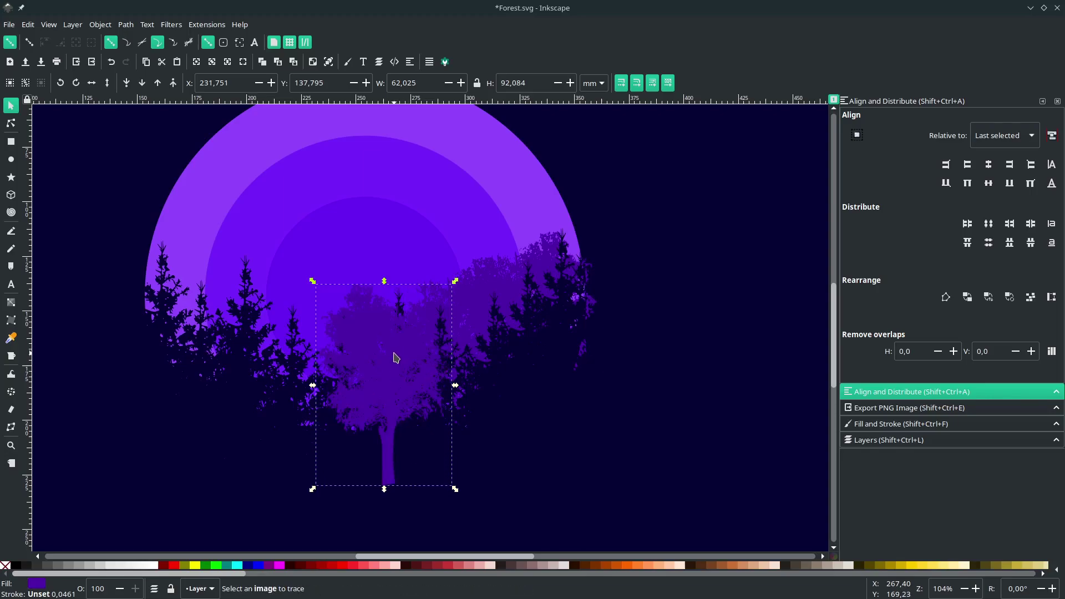
drag(359, 308, 287, 265)
key(h)
key(Page_Down)
key(ctrl+d)
drag(314, 318, 162, 277)
key(Page_Down)
key(ctrl+d)
click(140, 81)
- Reposition the purple broadleaf trees so they form a row that dips in the middle and rises towards both edges
scroll(193, 257, left, 2)
drag(205, 248, 189, 265)
scroll(189, 266, up, 1)
drag(612, 301, 612, 292)
scroll(612, 292, right, 2)
drag(411, 296, 401, 342)
drag(309, 266, 280, 269)
drag(411, 318, 406, 308)
scroll(627, 281, right, 4)
drag(597, 277, 612, 268)
scroll(612, 268, down, 1)
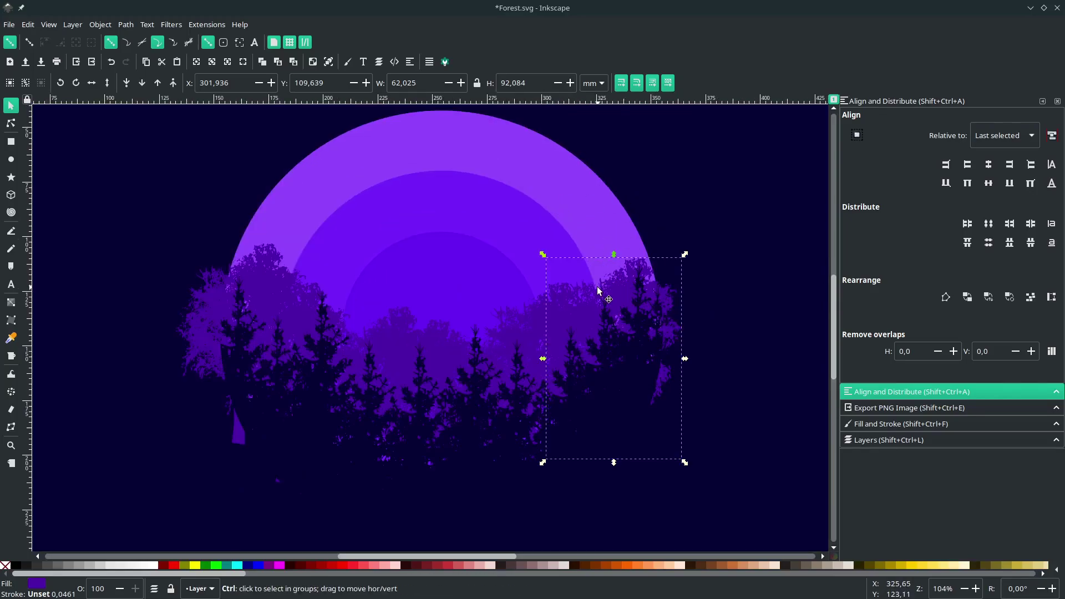
- Select all the purple broadleaf trees and group them
scroll(599, 285, up, 1)
shift+click(437, 369)
shift+click(436, 369)
scroll(408, 356, left, 2)
shift+click(381, 343)
shift+click(275, 318)
shift+click(209, 366)
shift+click(214, 291)
shift+click(262, 295)
scroll(555, 232, down, 2)
- Clip the purple tree group with a duplicate of the largest circle and save the document
click(555, 233)
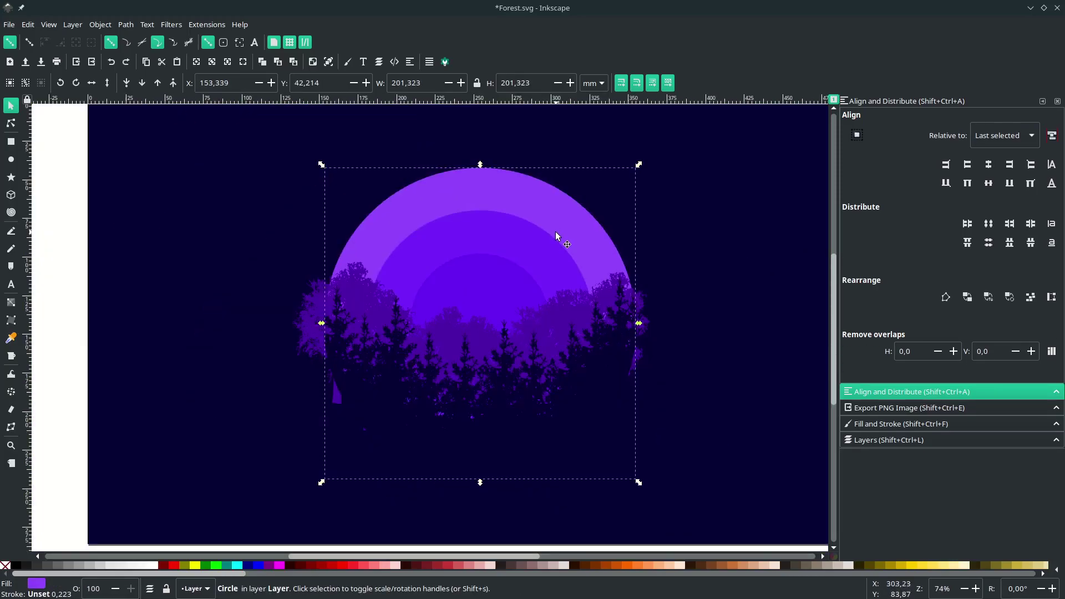
key(ctrl)
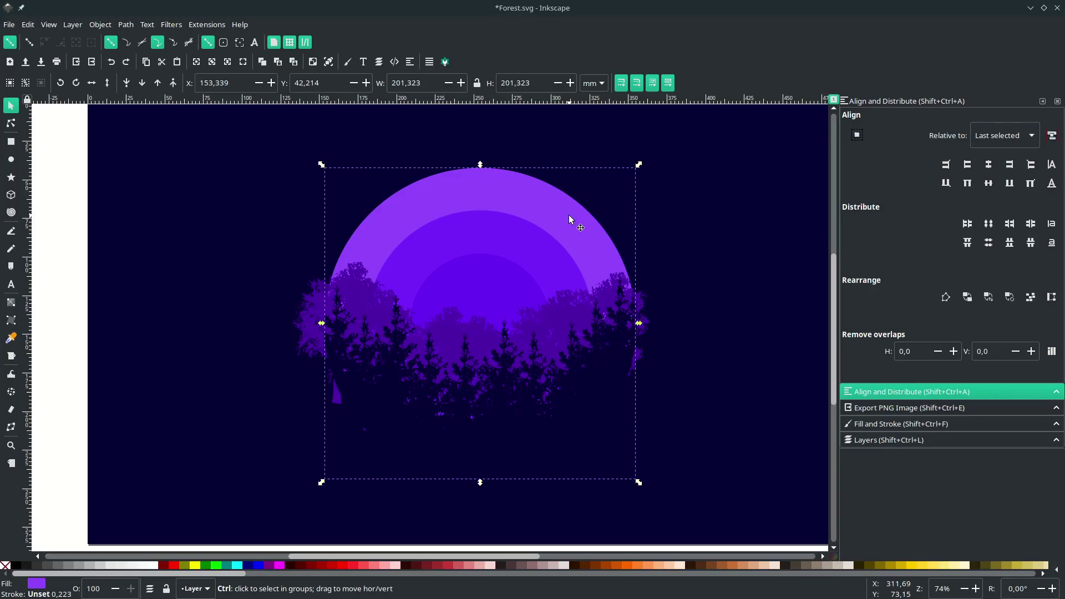
key(ctrl+shift+z)
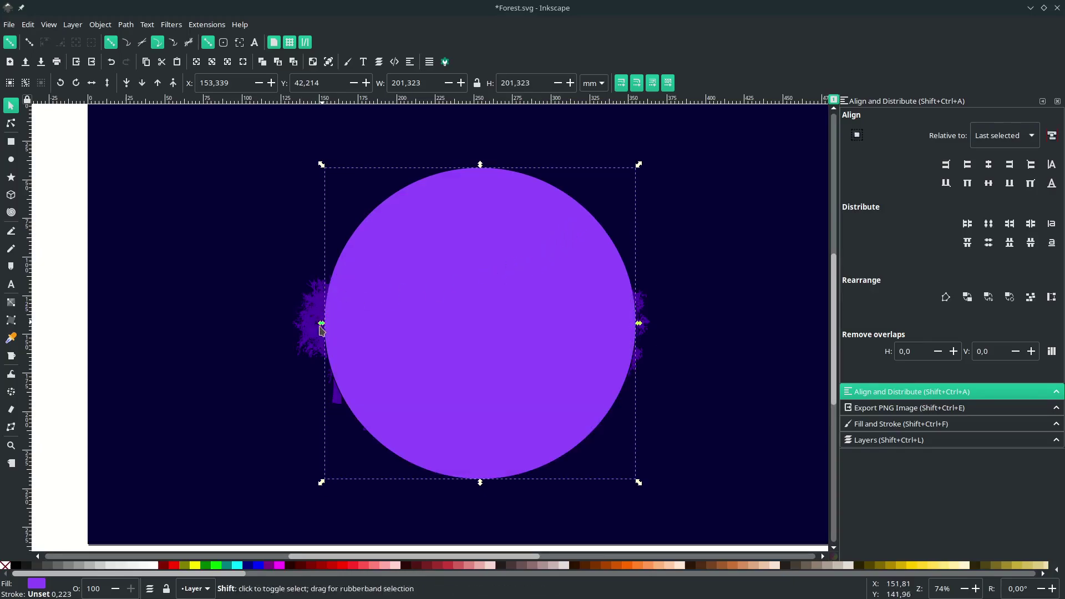
shift+click(310, 346)
right_click(487, 236)
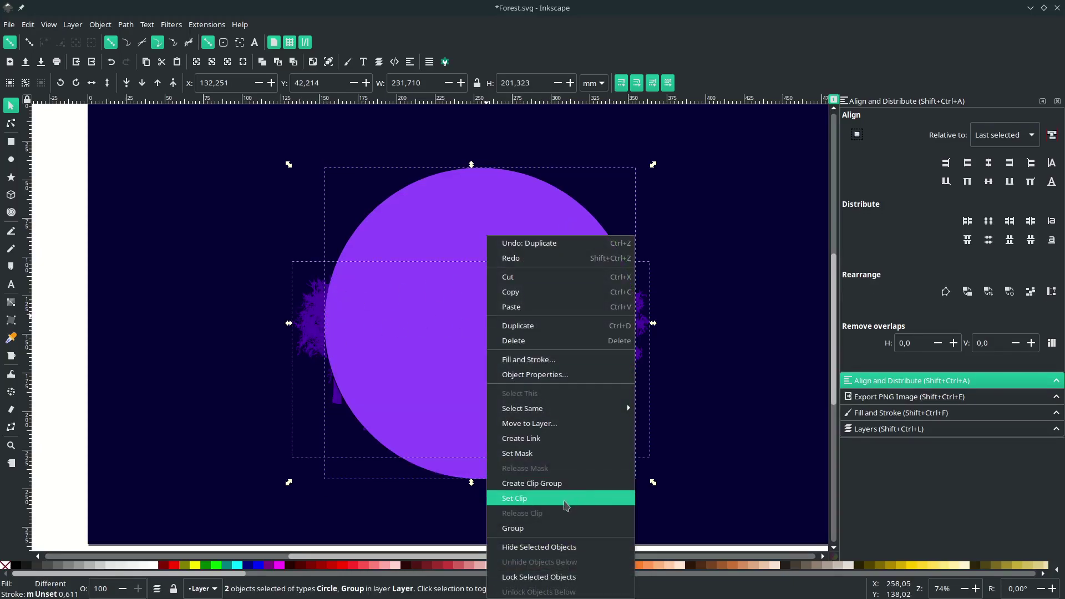
click(565, 498)
key(Escape)
key(5)
key(ctrl+s)
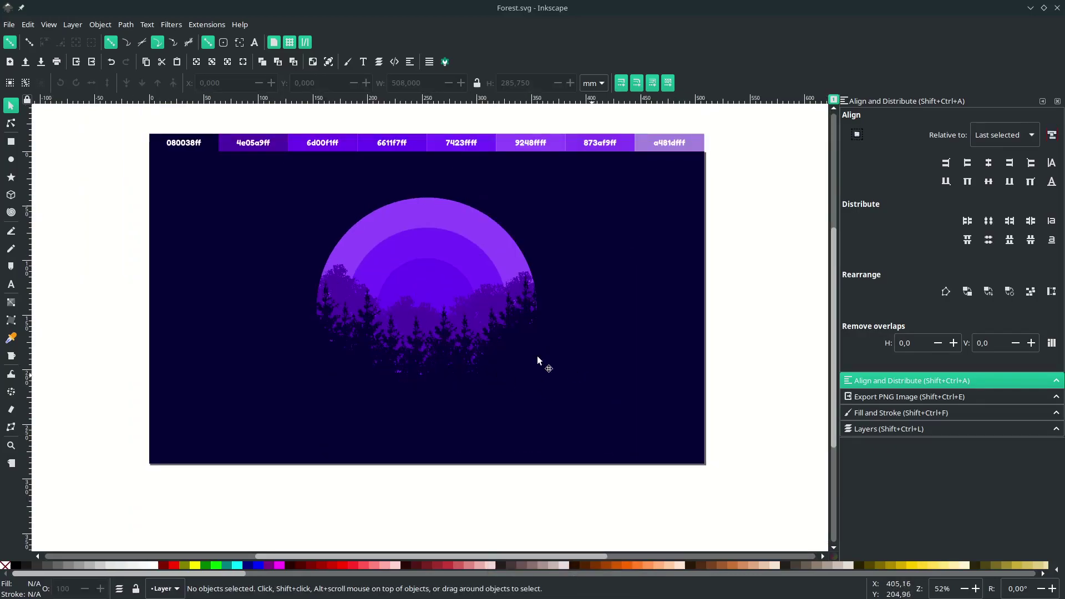
- Import tree-silhouette-2-22.png and move it onto the empty canvas to the right of the page
click(10, 25)
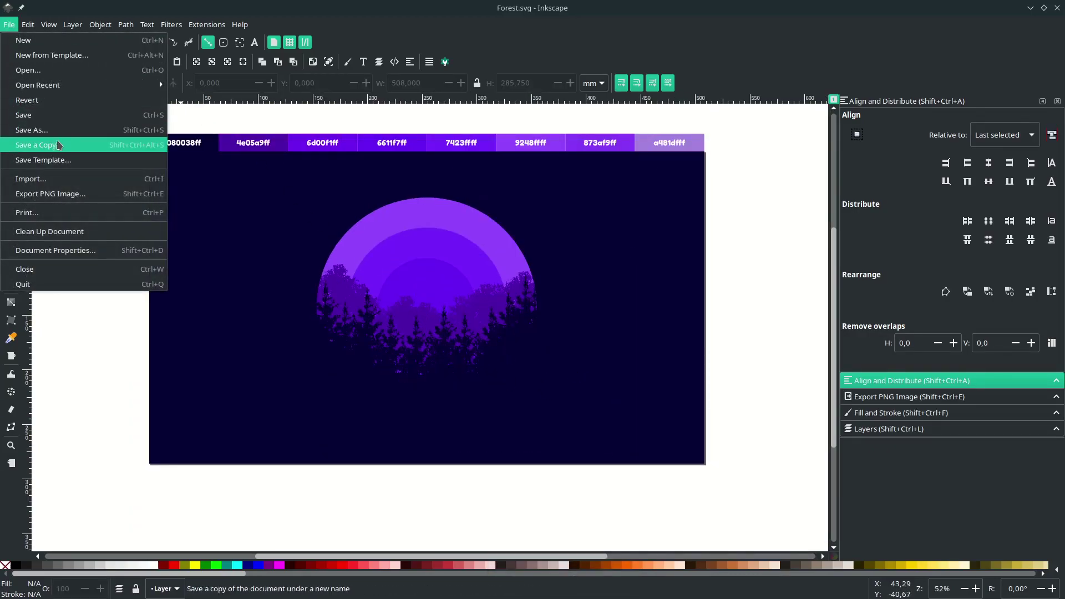
click(33, 177)
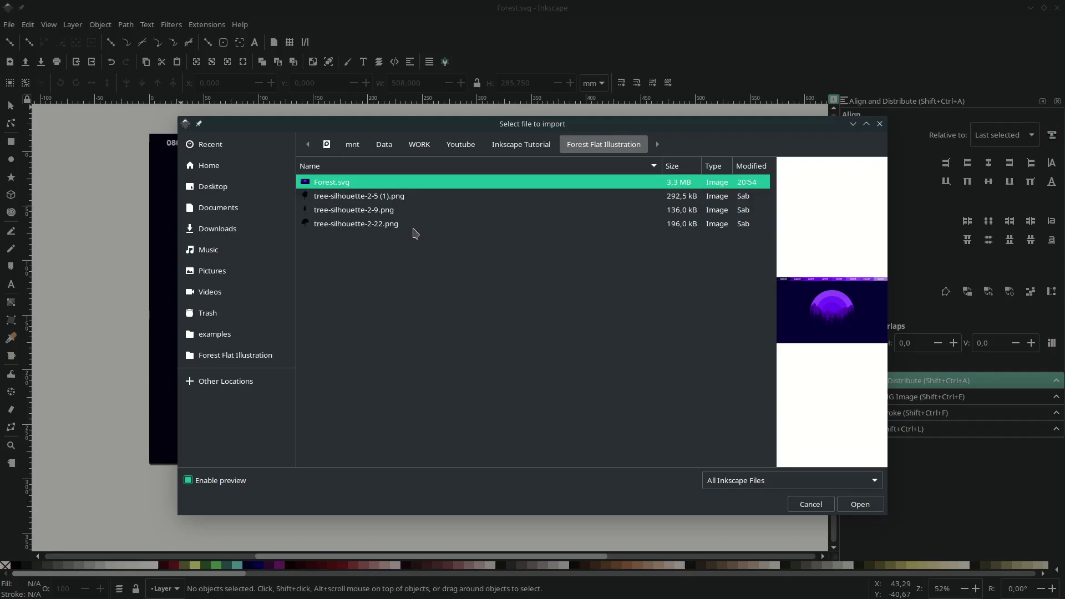
click(415, 225)
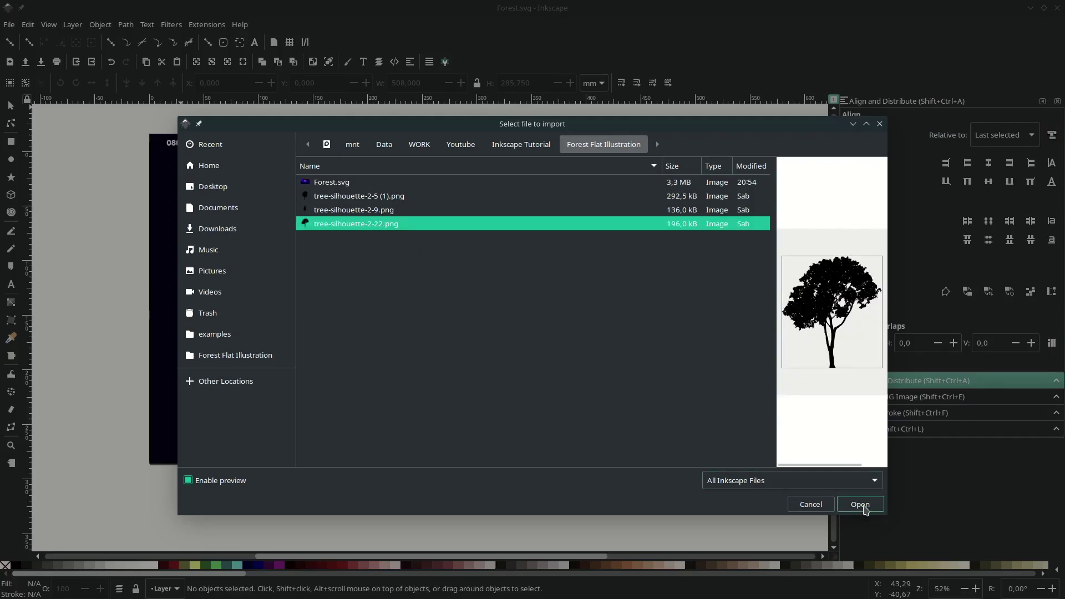
click(860, 504)
click(609, 386)
scroll(575, 365, down, 2)
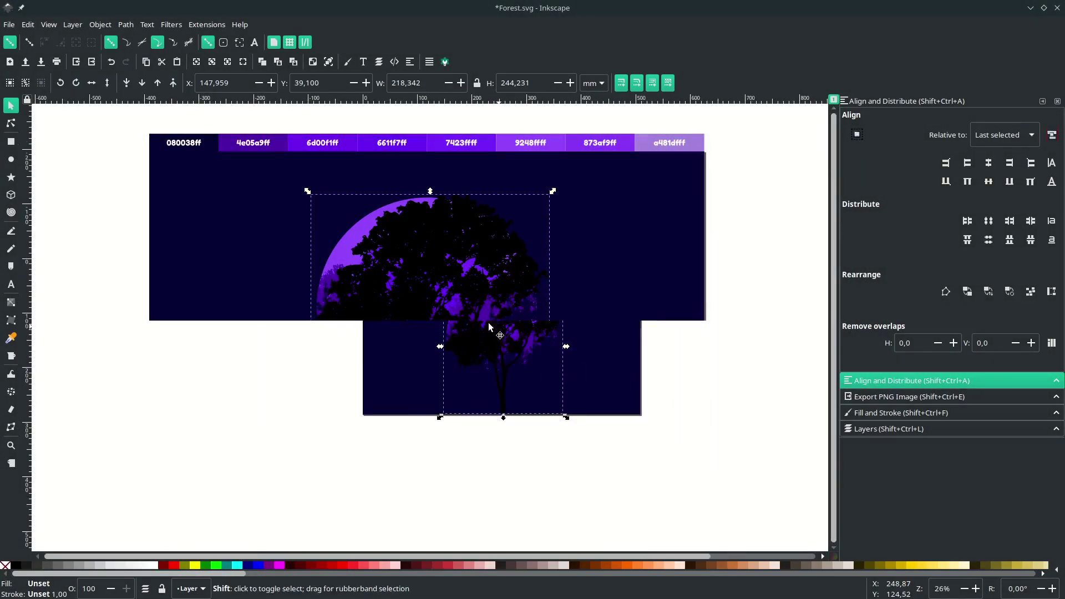
scroll(488, 322, right, 4)
drag(435, 327, 650, 321)
- Trace the imported tree with a single-scan brightness cutoff of 0.450 and move the traced path onto the page
click(126, 24)
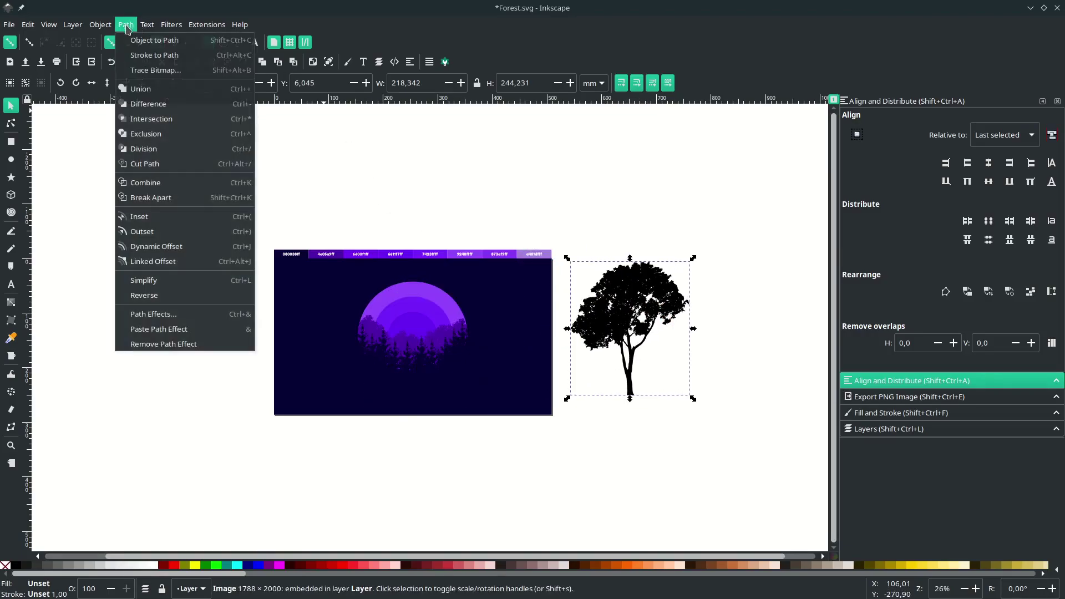
click(167, 72)
click(1036, 234)
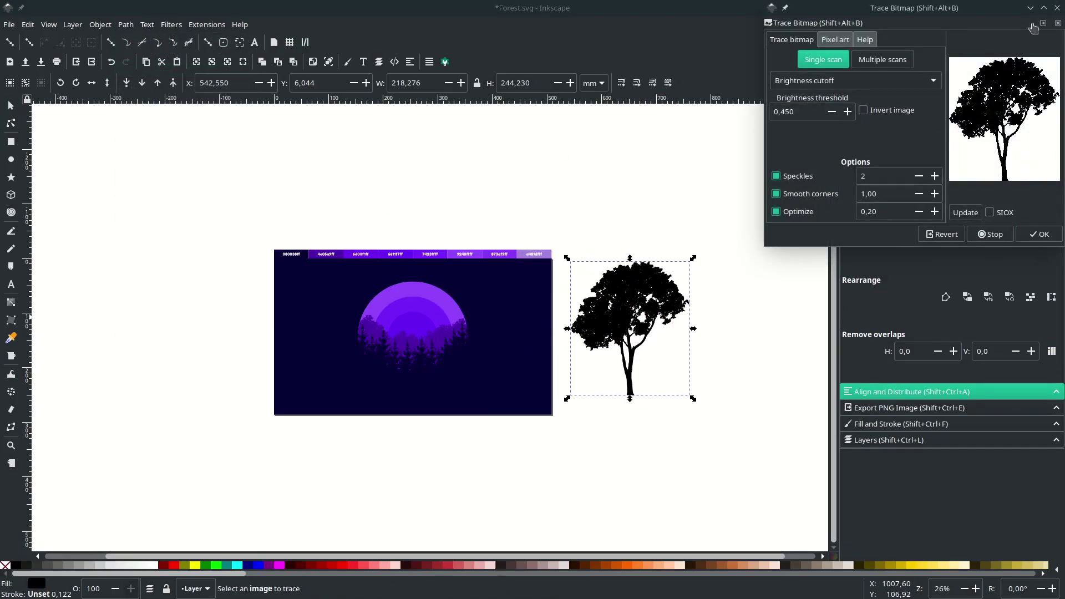
scroll(653, 316, up, 1)
mouse_move(599, 366)
mouse_down()
mouse_move(477, 410)
mouse_move(415, 415)
mouse_up()
scroll(413, 427, up, 2)
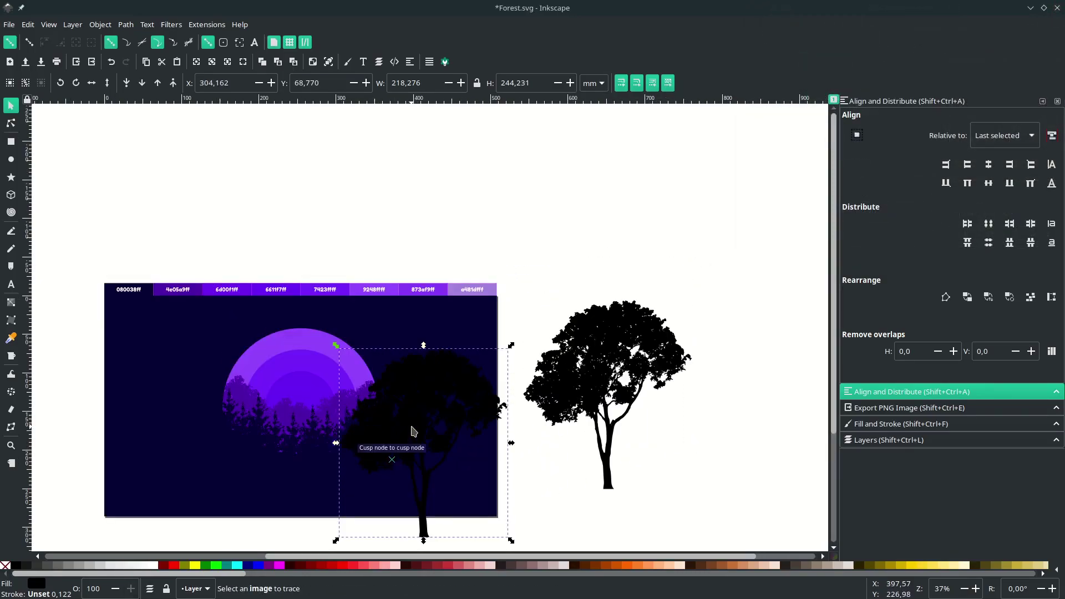
- Scale the newly traced tree to about 71 by 79 mm and delete the original bitmap beside the page
scroll(413, 430, down, 4)
drag(511, 452, 459, 430)
scroll(522, 311, up, 1)
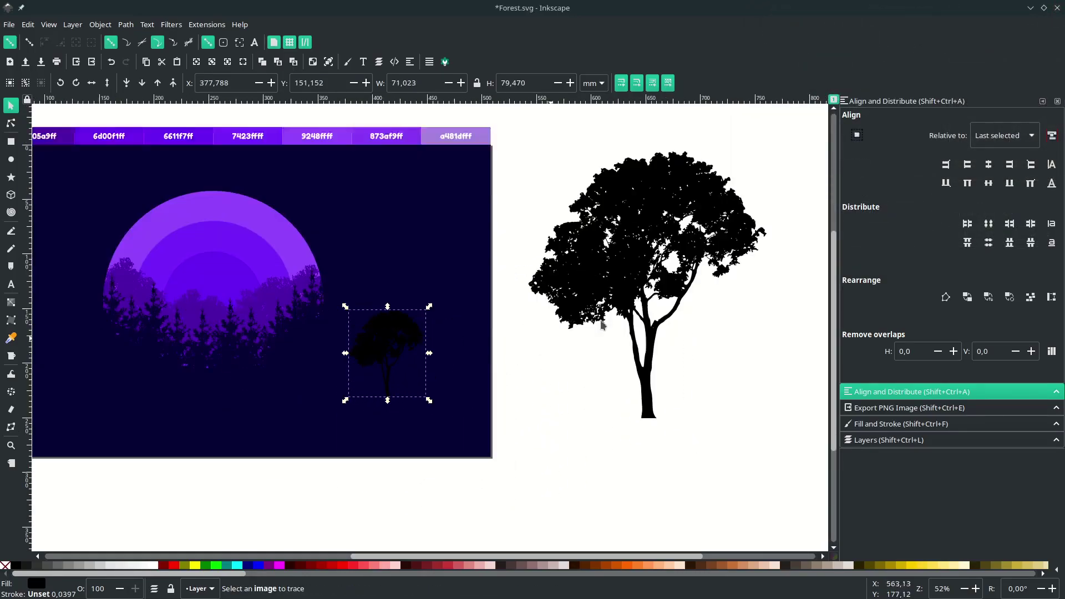
scroll(621, 246, down, 1)
click(621, 245)
key(Delete)
scroll(621, 245, left, 2)
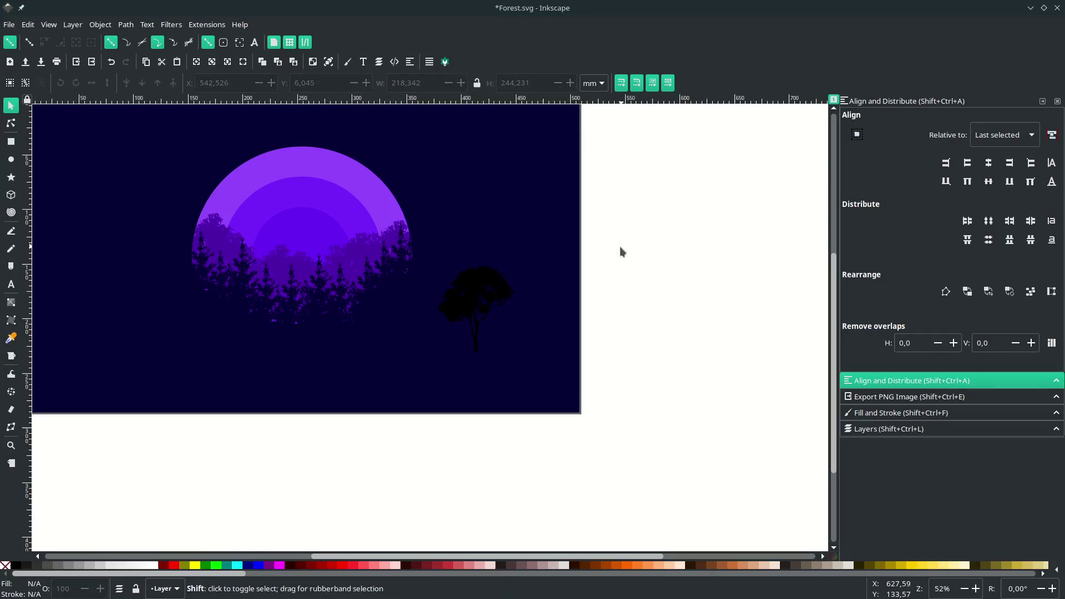
- Fill the small traced tree with the palette colour 6d00f1
scroll(621, 246, up, 2)
click(470, 365)
scroll(360, 337, left, 2)
scroll(380, 301, up, 2)
scroll(381, 301, down, 2)
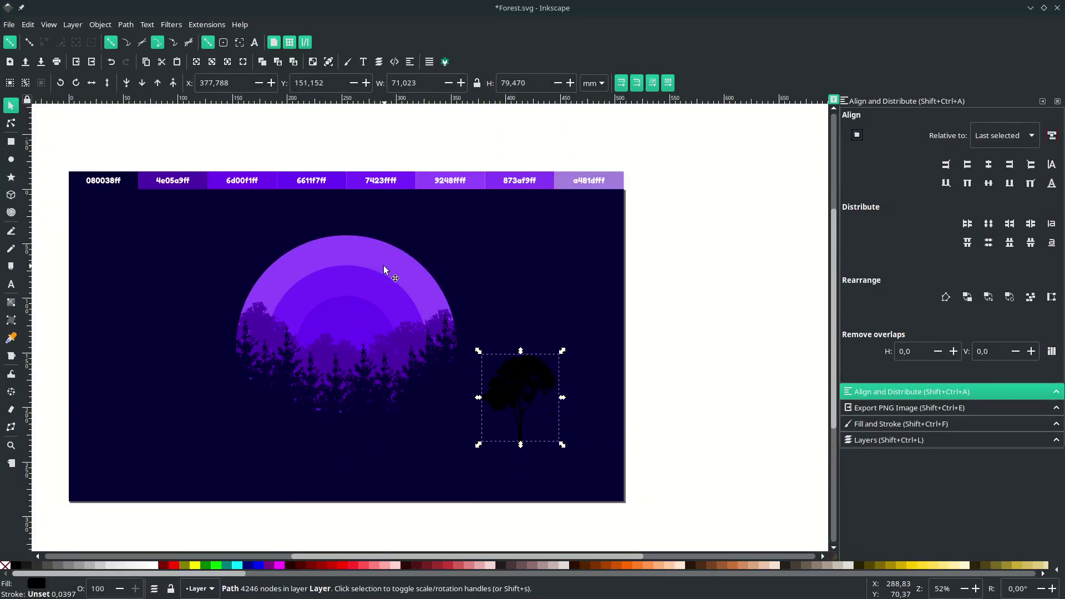
key(d)
click(269, 177)
key(s)
- Place the bright purple tree over the moon's upper right edge, behind the existing tree rows
drag(505, 373, 431, 308)
scroll(424, 317, up, 2)
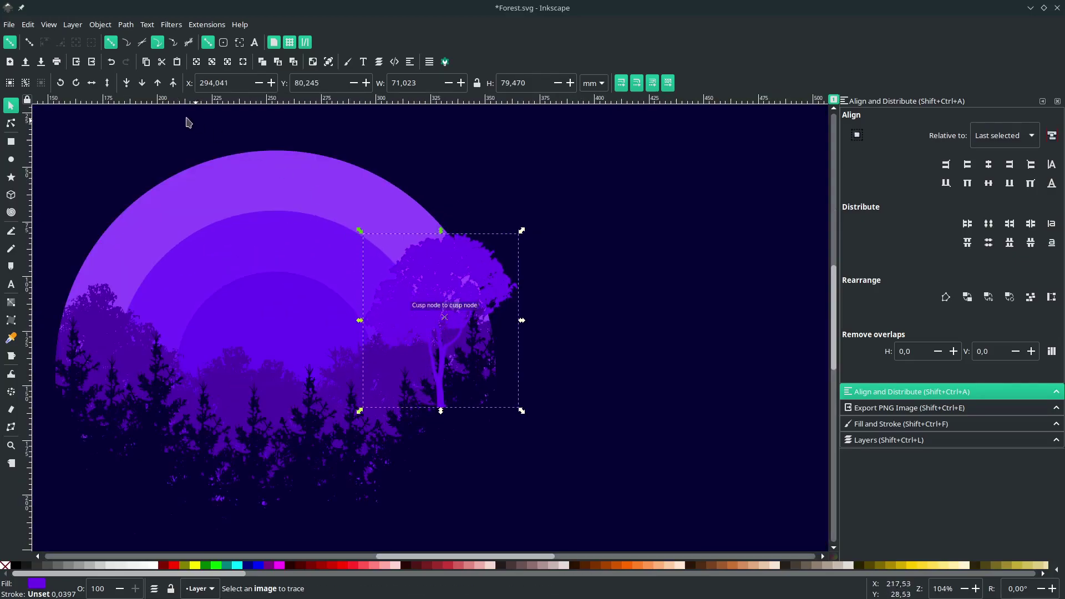
click(142, 83)
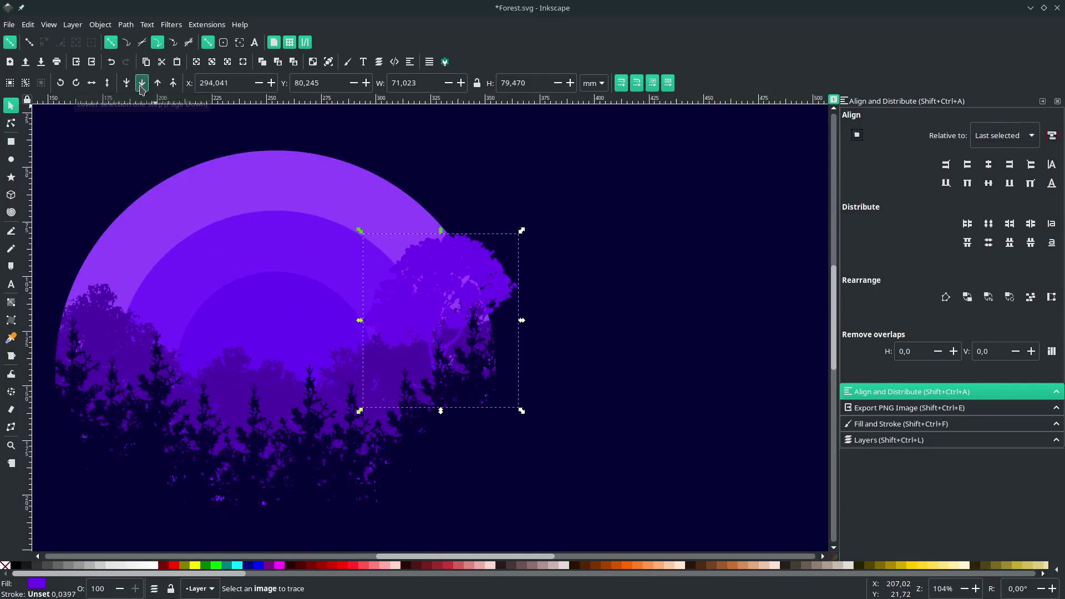
- Place a mirrored copy of the bright purple tree at the moon's left edge, behind the existing tree rows
scroll(482, 292, left, 2)
drag(482, 292, 139, 271)
key(ctrl+d)
scroll(166, 277, left, 3)
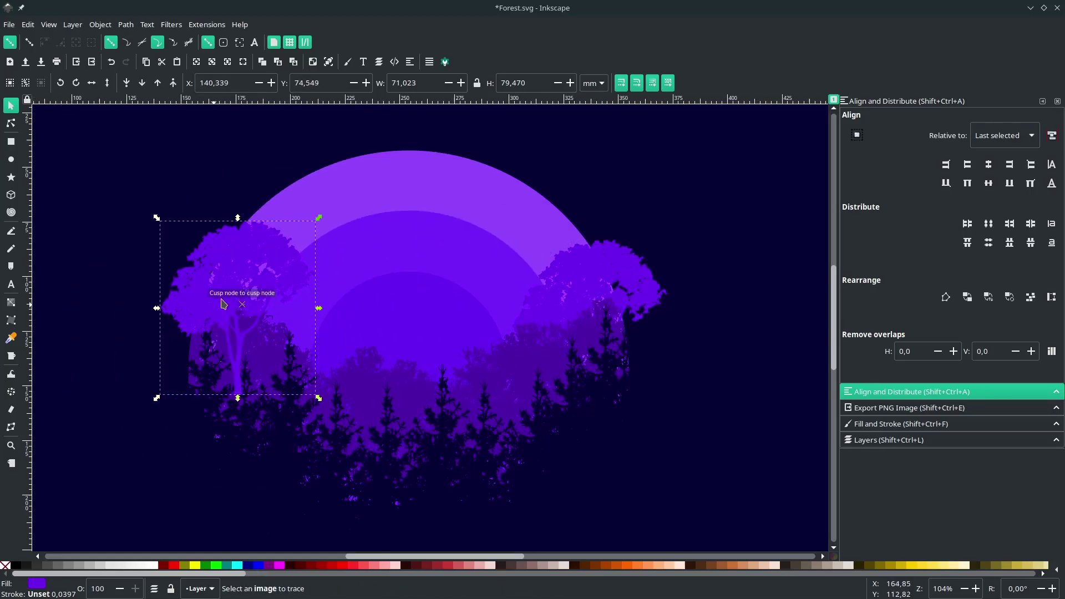
key(h)
drag(288, 279, 270, 278)
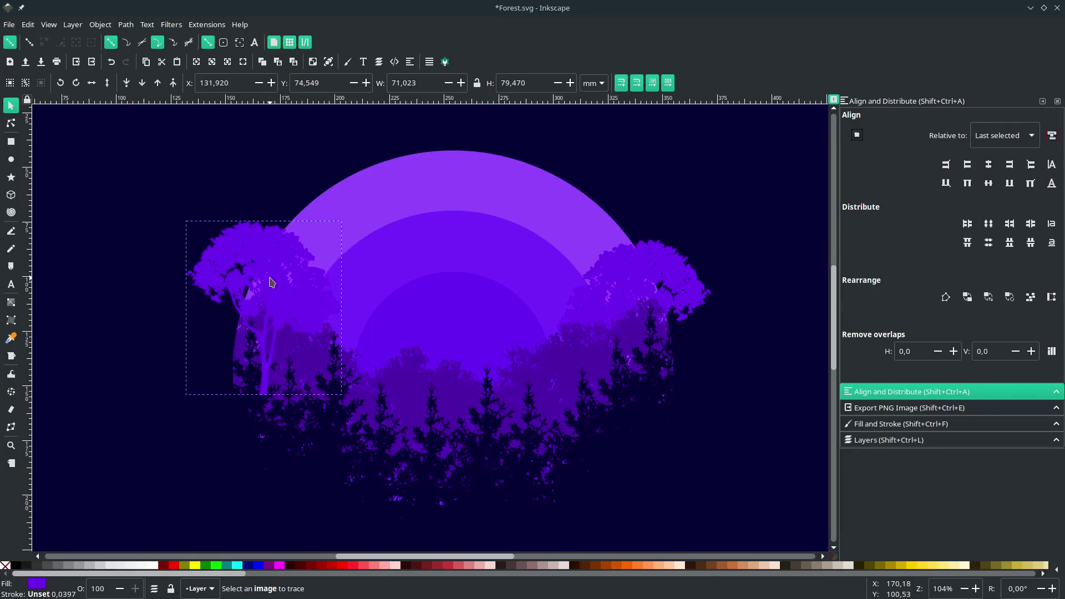
click(141, 86)
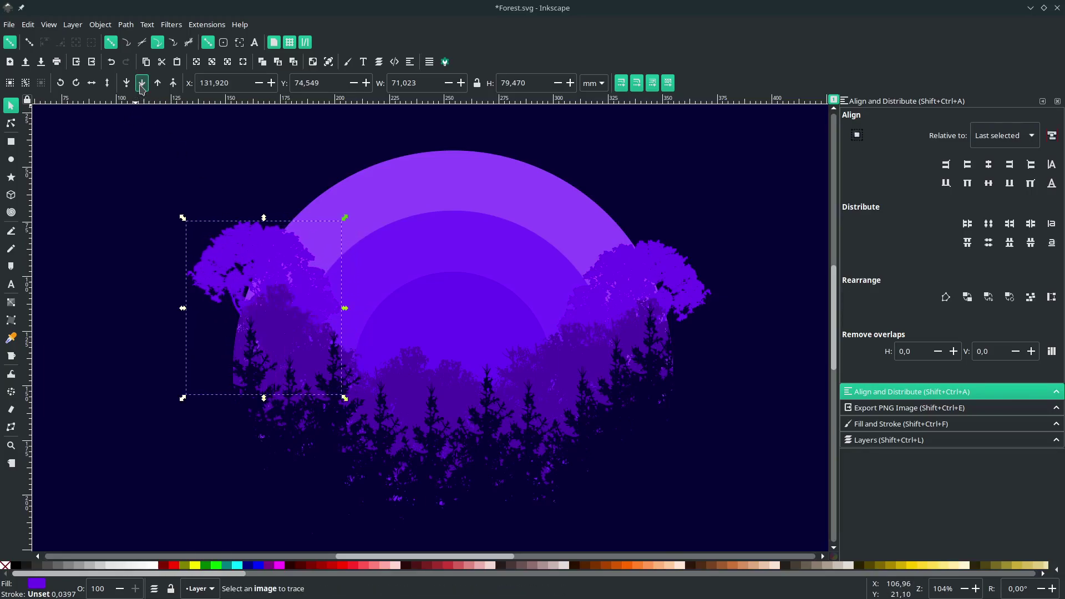
- Group the two bright purple trees and bring a duplicate of the largest circle to the front
click(663, 288)
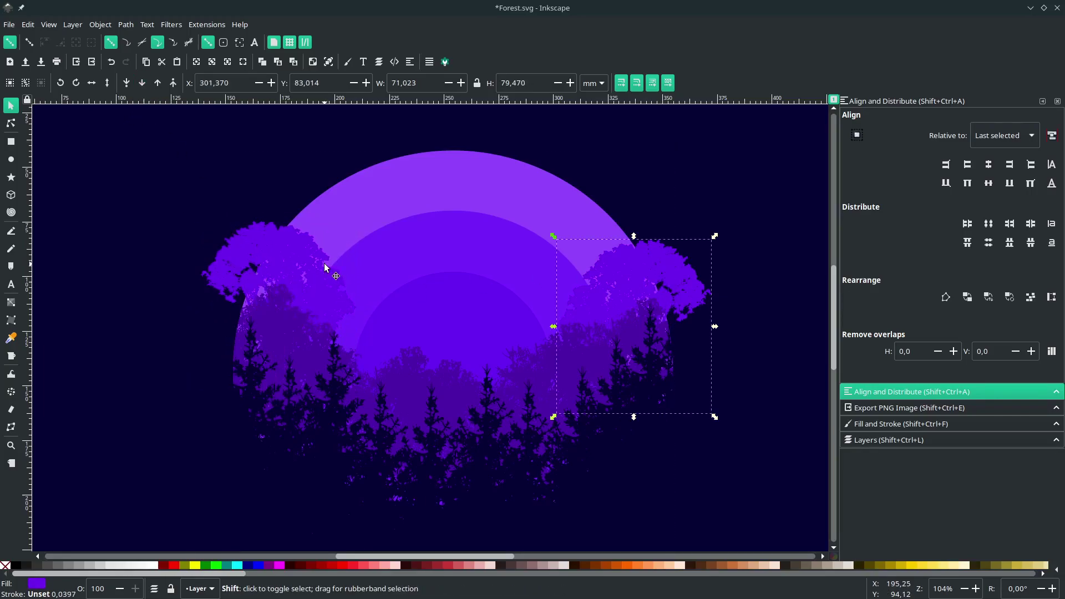
shift+click(324, 264)
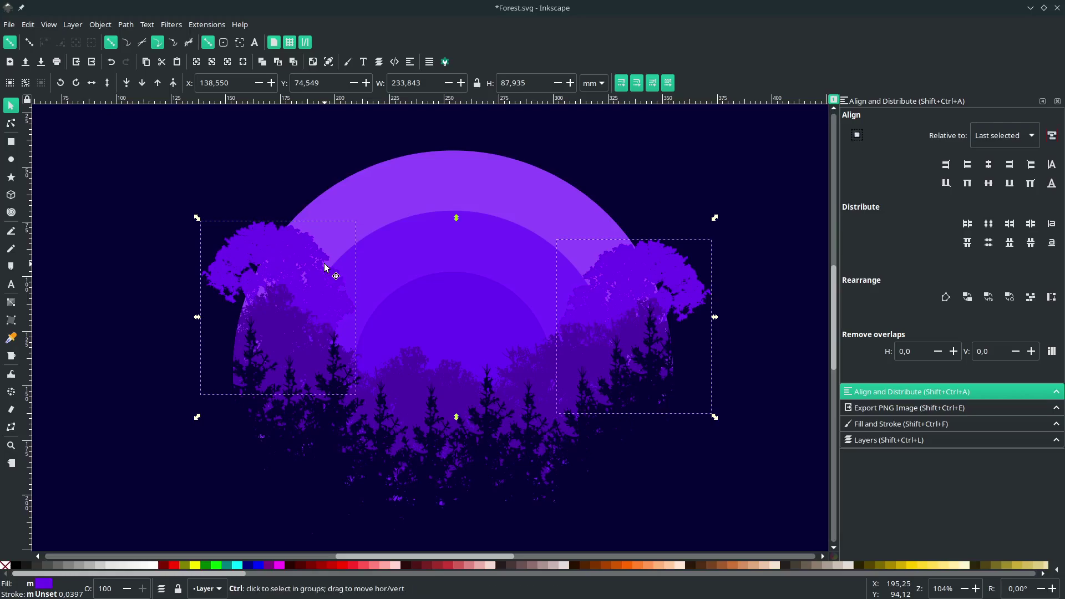
click(471, 187)
key(ctrl)
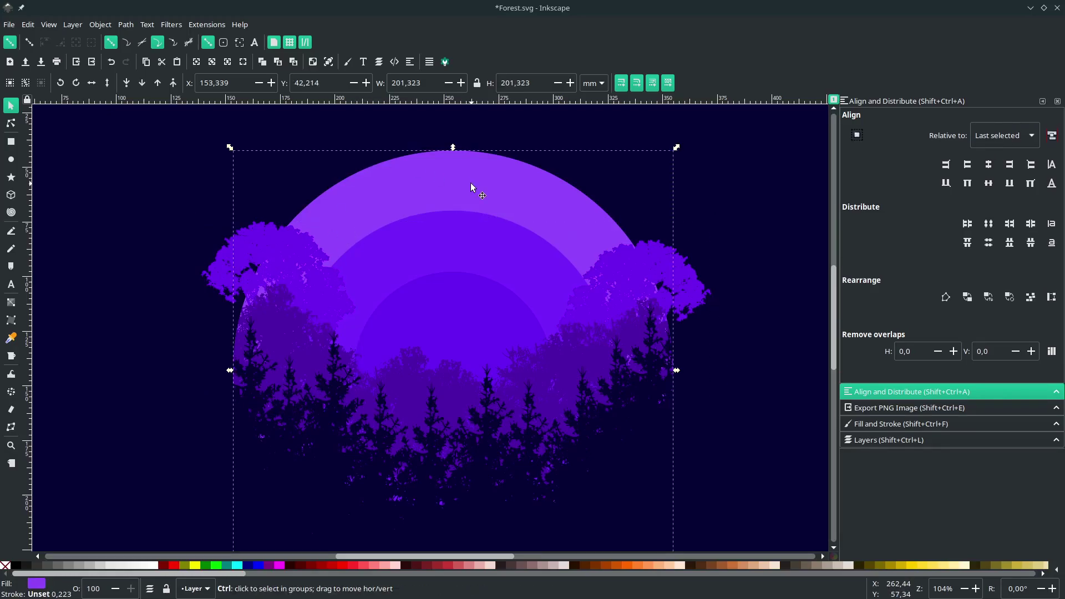
key(Home)
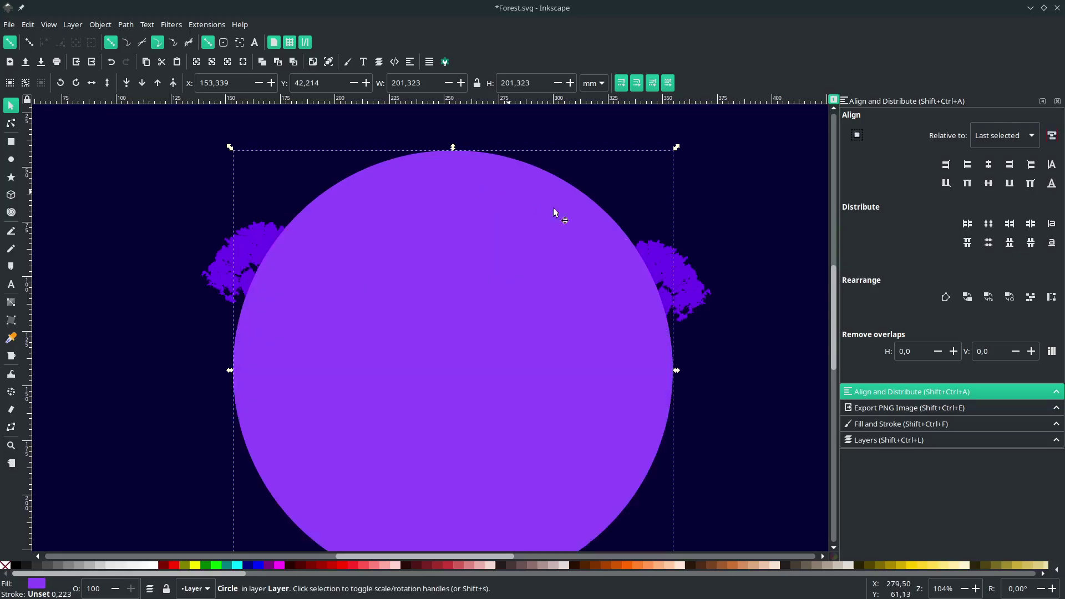
- Clip the bright purple tree group with the duplicate circle and save the document
shift+click(692, 285)
right_click(692, 284)
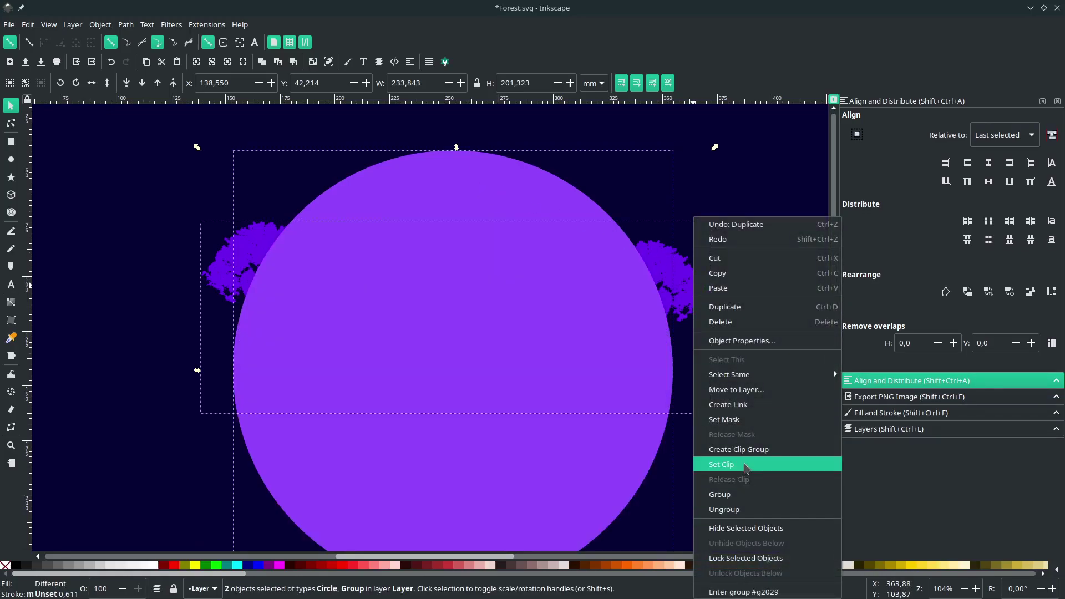
click(746, 469)
scroll(507, 337, right, 4)
scroll(506, 337, down, 6)
click(506, 337)
click(545, 491)
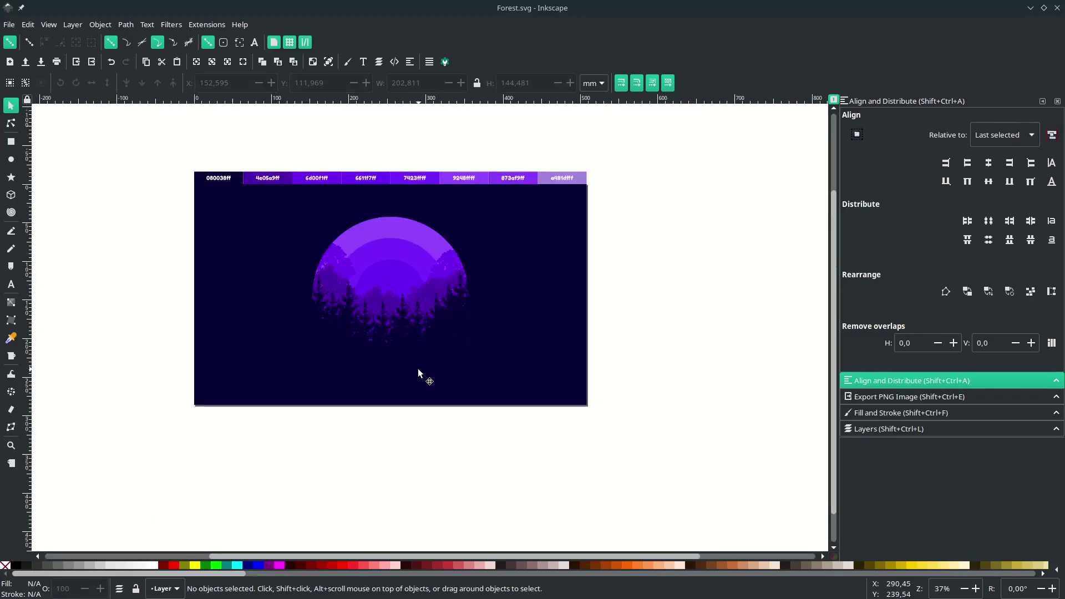
- Draw a closed curved hill shape, about 265 by 154 mm, across the lower part of the moon with the Bezier pen
key(b)
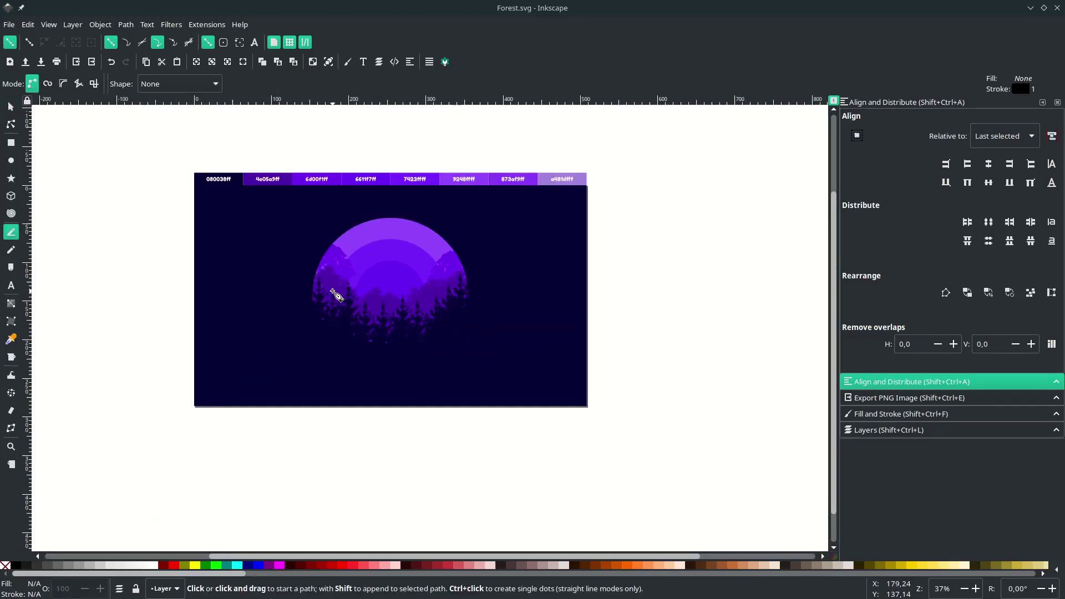
scroll(311, 255, up, 3)
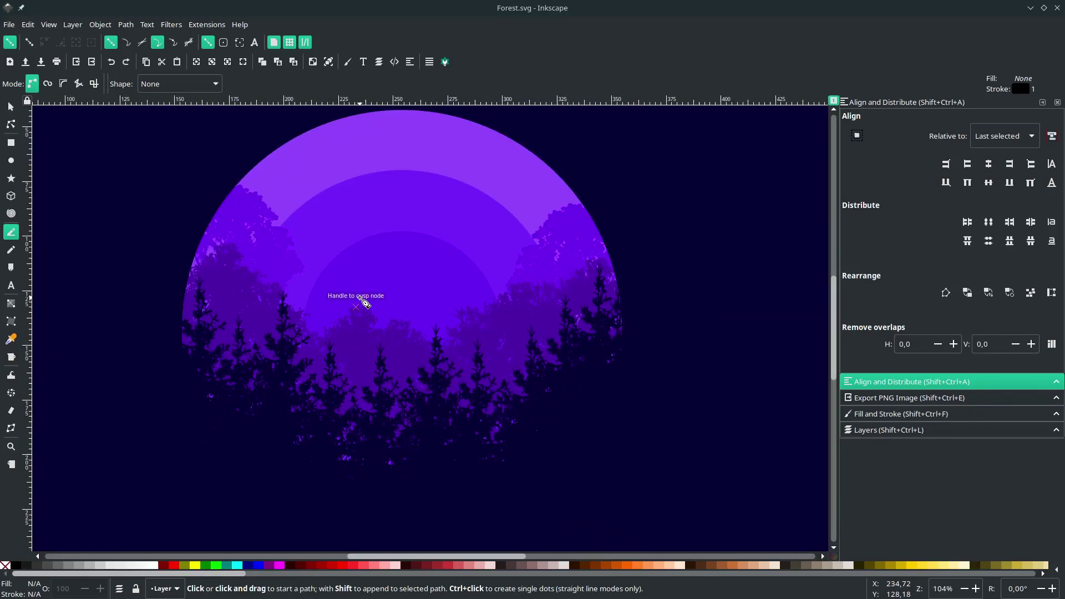
click(183, 261)
click(320, 325)
click(371, 333)
click(400, 325)
key(BackSpace)
click(480, 352)
click(569, 354)
click(627, 362)
scroll(651, 435, down, 2)
- Fill the hill shape with the palette colour 873af9 and remove its stroke
key(d)
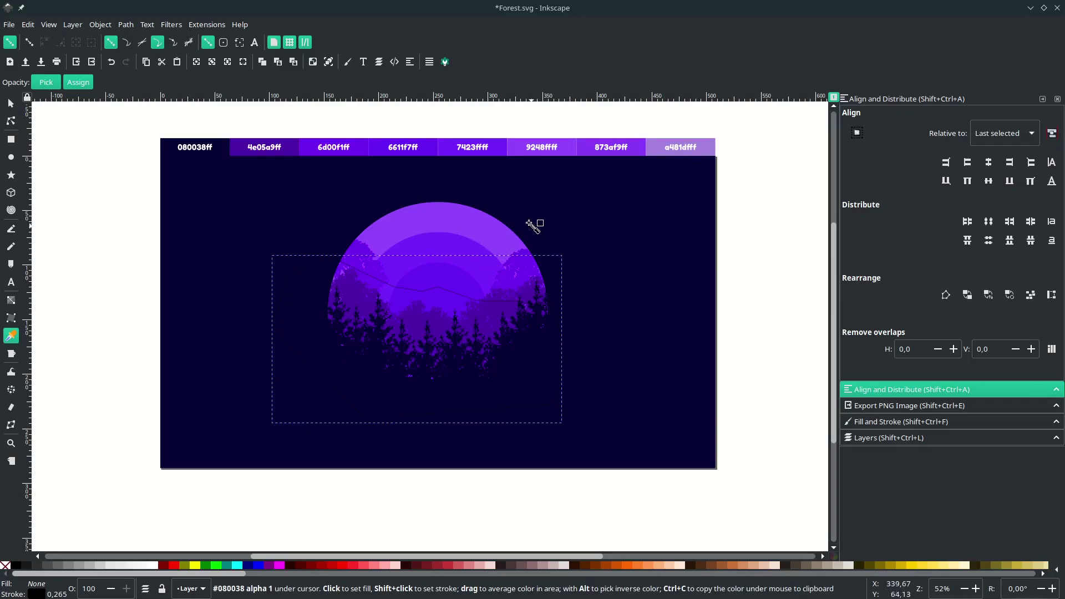
click(585, 148)
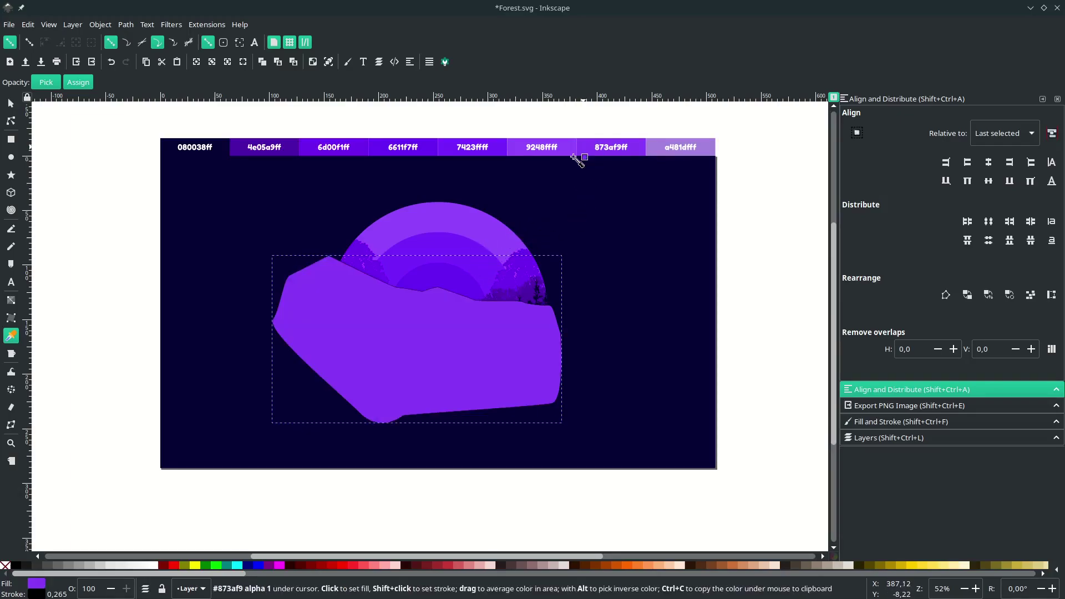
key(s)
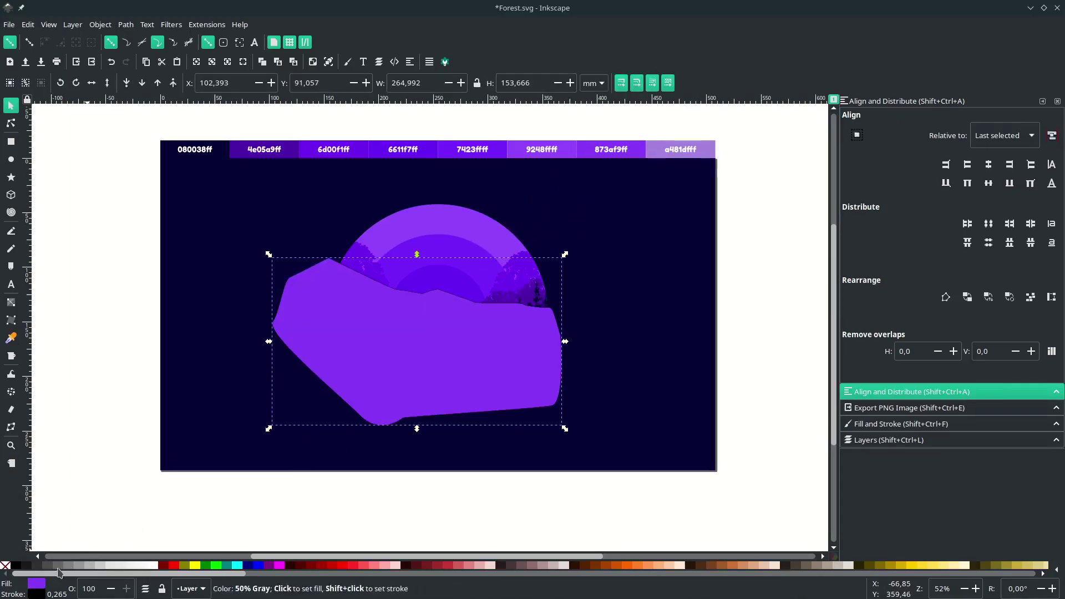
right_click(36, 594)
click(72, 588)
- Duplicate the largest moon circle on top of the hill shape and clip the hill with the duplicate
click(460, 207)
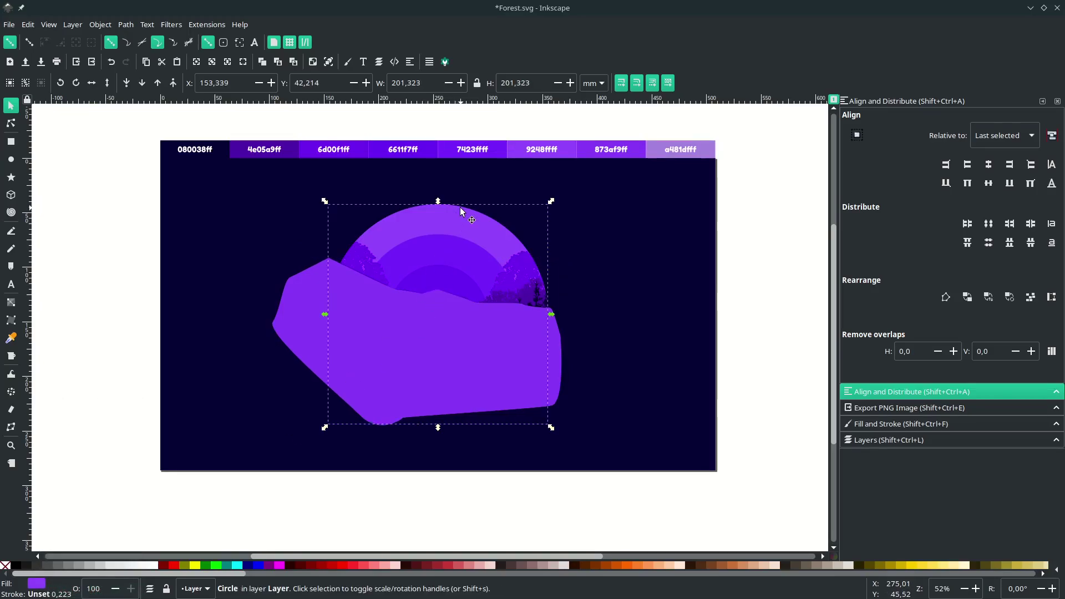
key(Home)
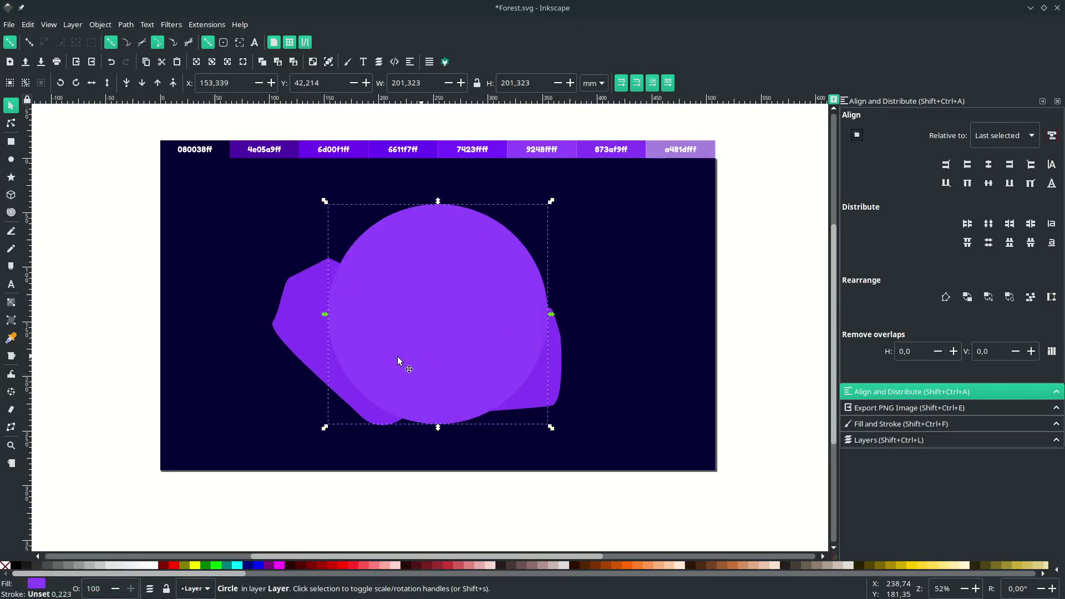
shift+click(301, 332)
right_click(300, 332)
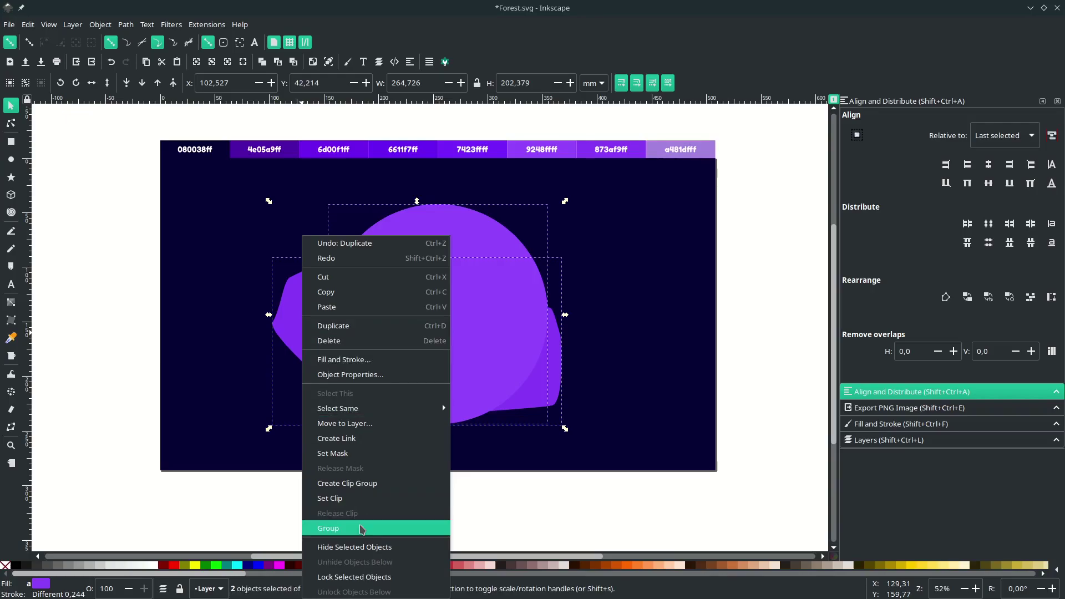
click(370, 502)
key(Tab)
click(474, 343)
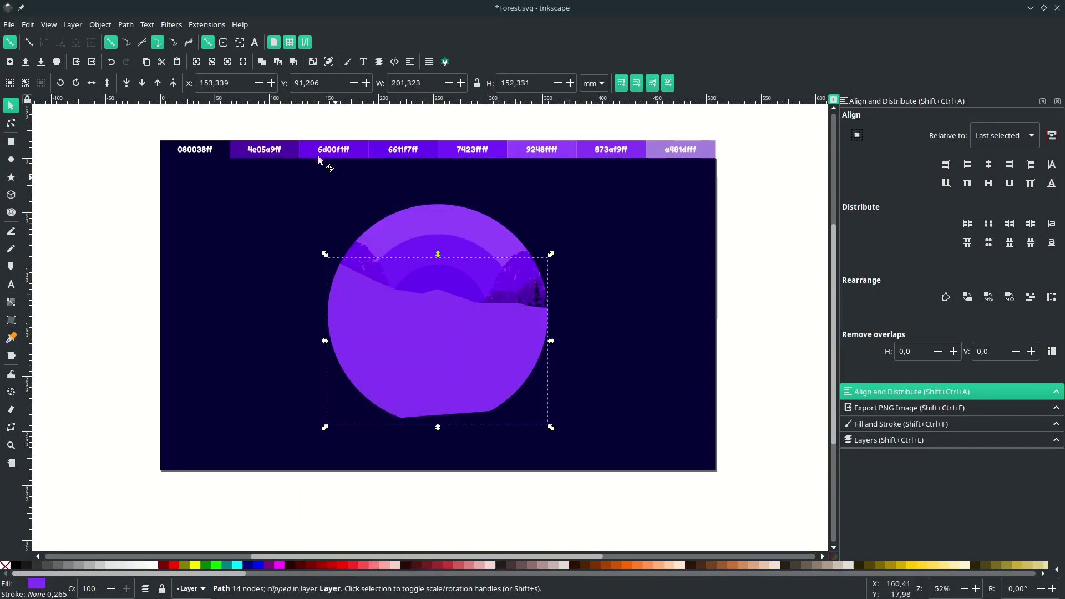
- Send the clipped hill to the bottom of the stack, then raise it above the moon circles but behind the trees
click(126, 83)
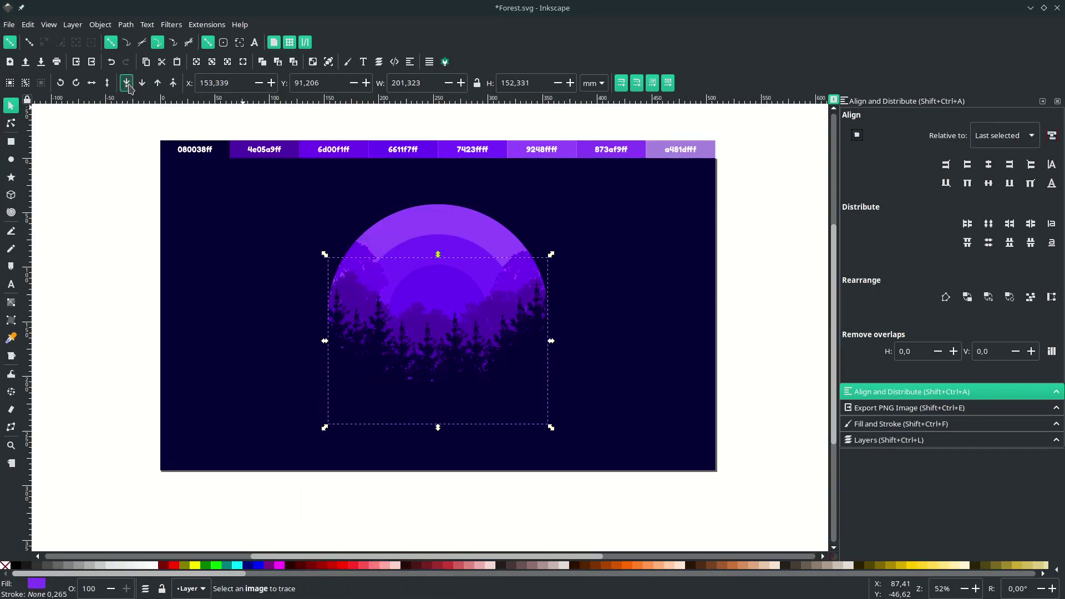
click(158, 82)
scroll(506, 295, up, 2)
key(n)
drag(334, 302, 287, 290)
drag(370, 286, 320, 304)
key(ctrl+z)
key(ctrl+z)
key(ctrl+z)
- Reshape the upper edge of the hill into a smoother ridge by adjusting its nodes, and deselect it
scroll(413, 287, down, 1)
click(468, 292)
click(395, 302)
scroll(395, 302, up, 2)
drag(258, 269, 235, 287)
mouse_move(373, 267)
mouse_down()
mouse_move(382, 294)
mouse_move(379, 280)
mouse_up()
drag(320, 304, 319, 294)
key(s)
scroll(285, 292, down, 3)
click(549, 297)
click(680, 298)
scroll(680, 297, left, 2)
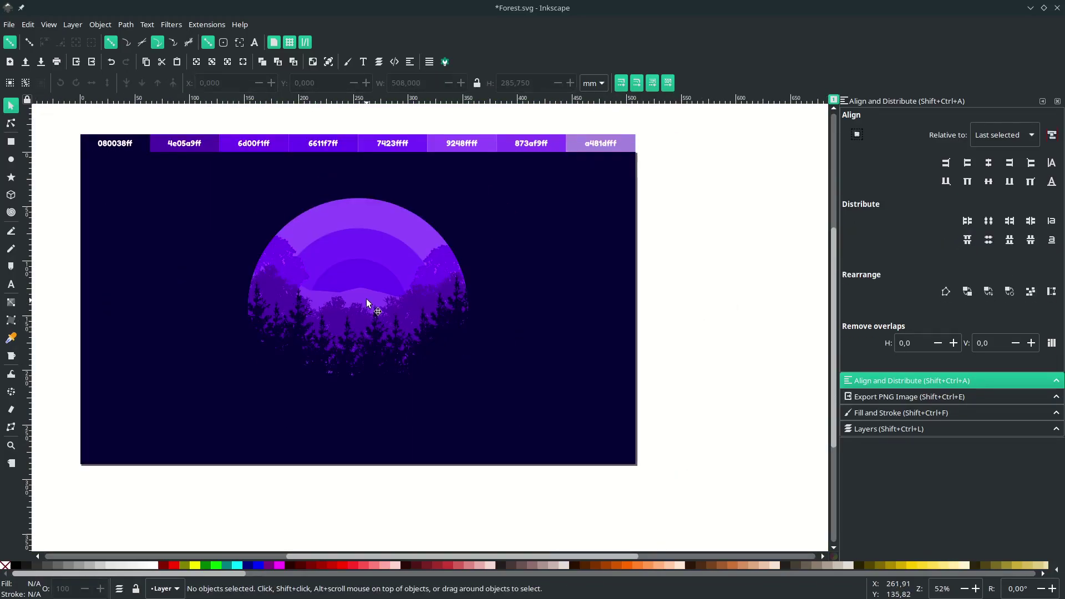
- Draw a second closed hill shape, about 256 mm wide, across the lower part of the moon with the Bezier pen
key(b)
scroll(330, 302, up, 3)
click(279, 304)
click(576, 217)
key(BackSpace)
click(506, 239)
click(590, 265)
click(738, 223)
scroll(783, 334, down, 2)
click(779, 372)
click(533, 319)
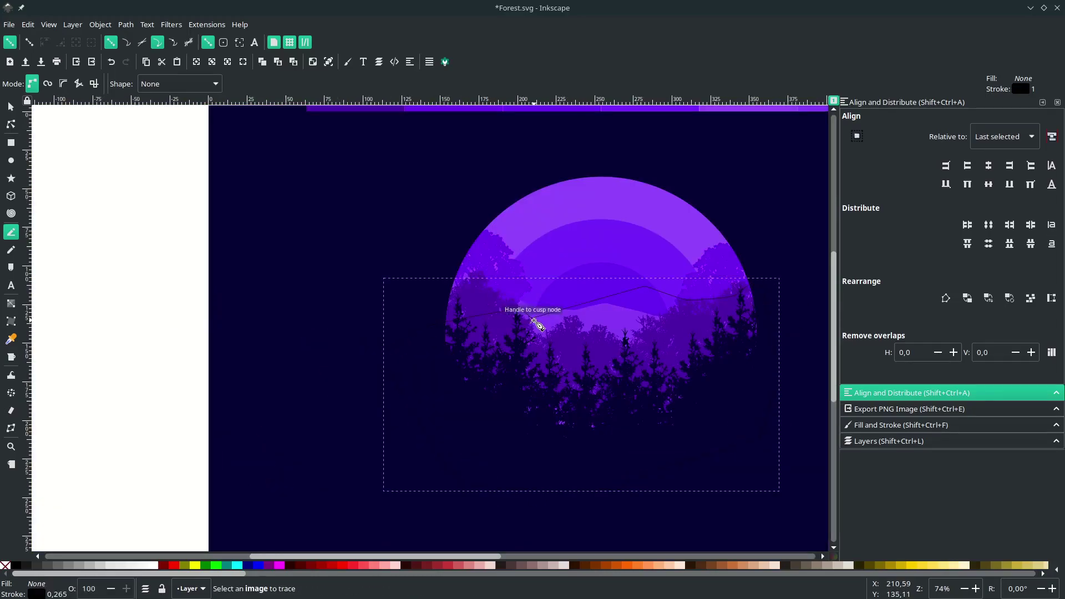
- Fill the second hill shape with the palette colour a481df and remove its stroke
key(d)
scroll(534, 320, up, 4)
scroll(610, 255, right, 10)
click(691, 191)
scroll(692, 191, down, 6)
right_click(40, 595)
click(62, 589)
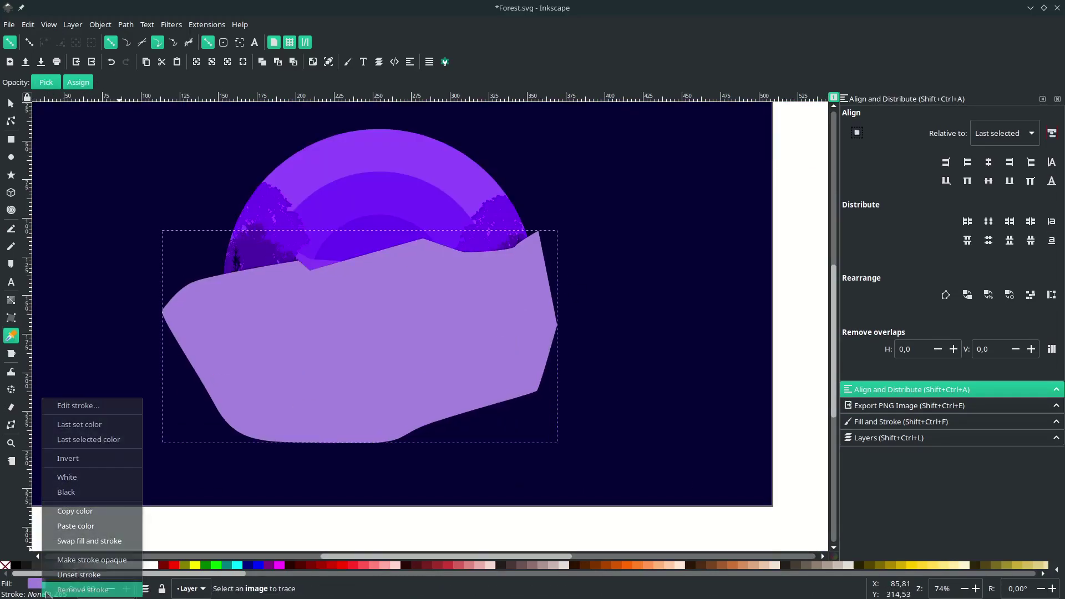
- Clip the light purple hill with a duplicate of the largest circle and lower it behind the trees and the first hill
key(s)
click(398, 166)
key(ctrl+d)
shift+click(545, 333)
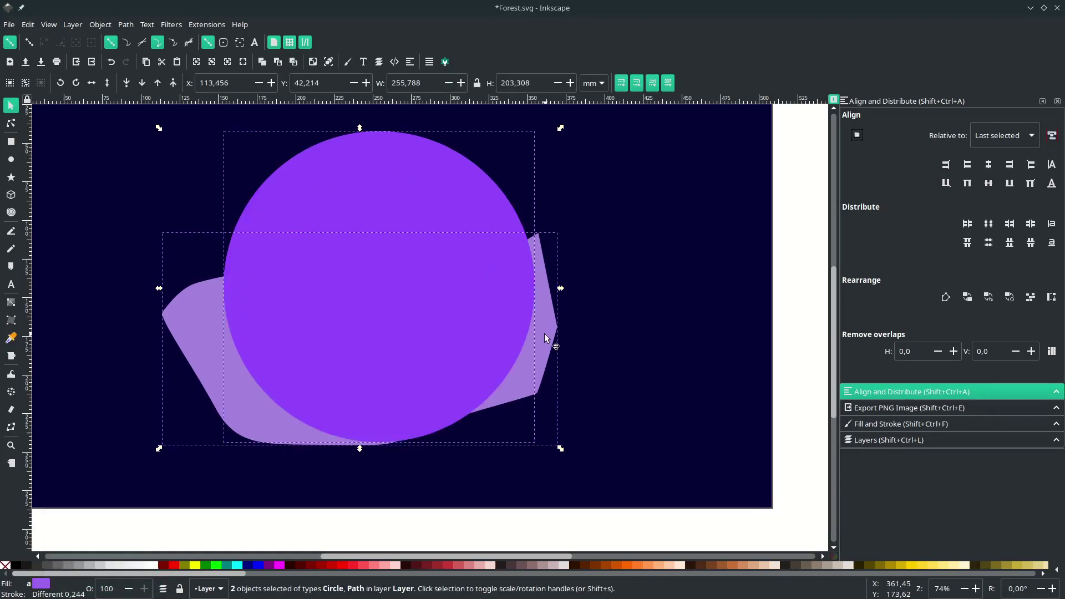
right_click(544, 334)
click(589, 498)
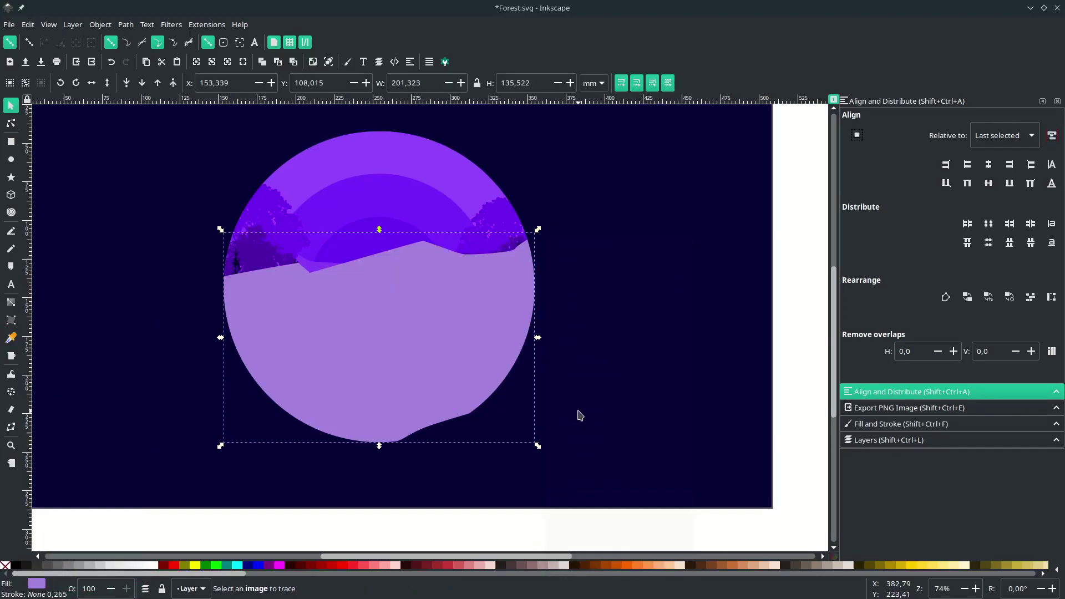
scroll(578, 411, up, 2)
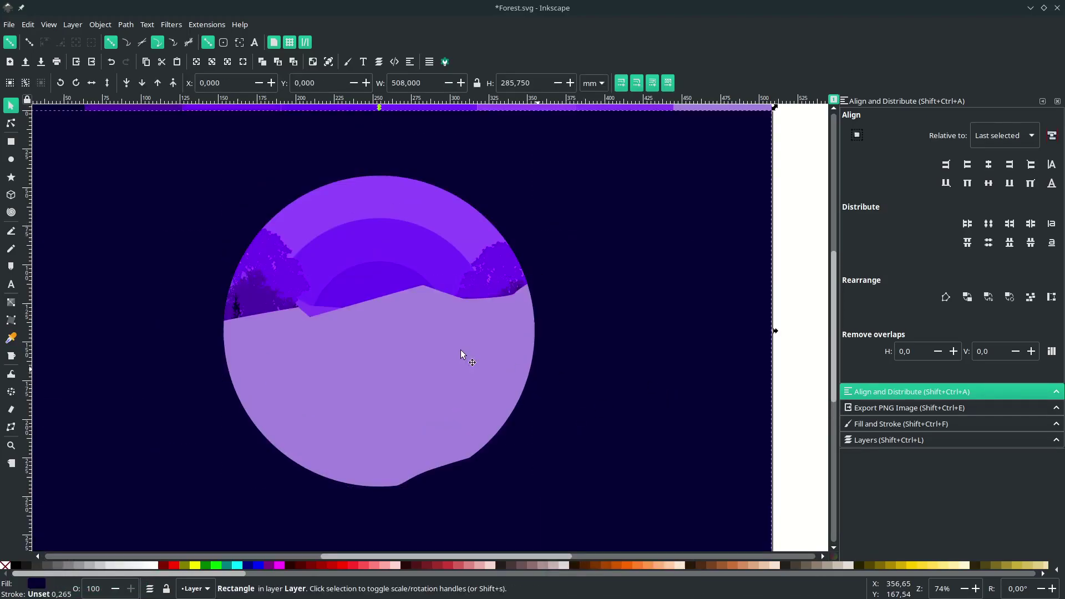
click(129, 87)
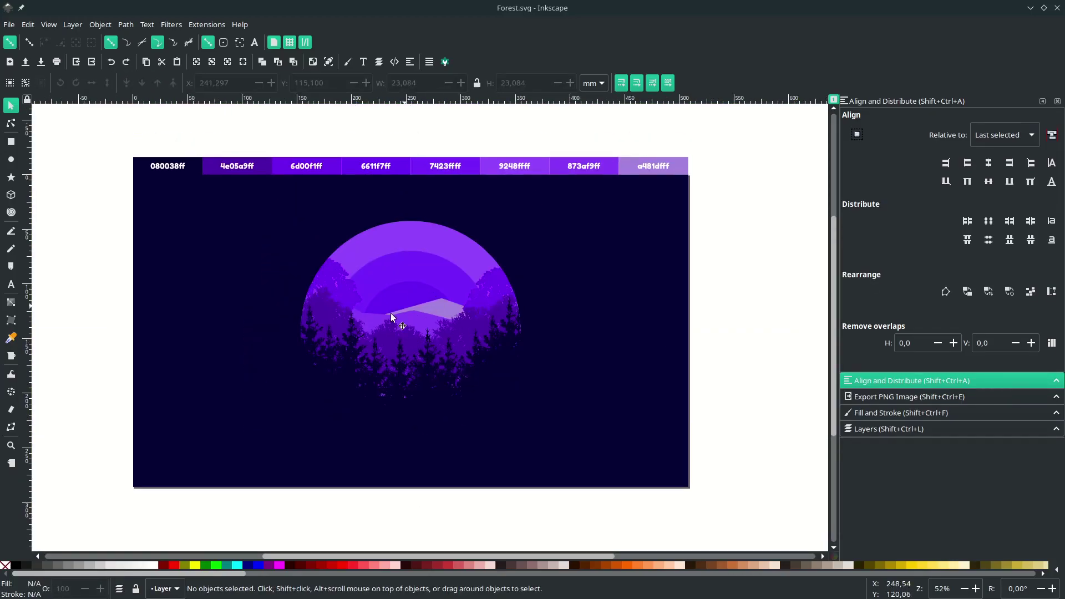
- Draw a white circle about 42 mm across in the middle of the moon and lower it behind the trees
click(10, 160)
scroll(415, 316, up, 2)
drag(402, 311, 445, 354)
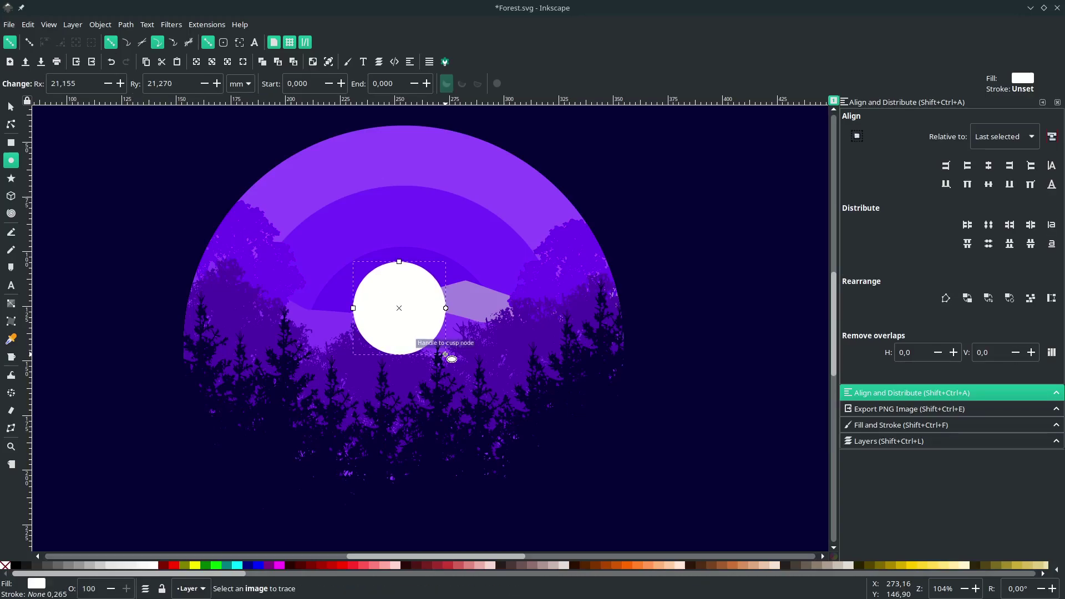
key(s)
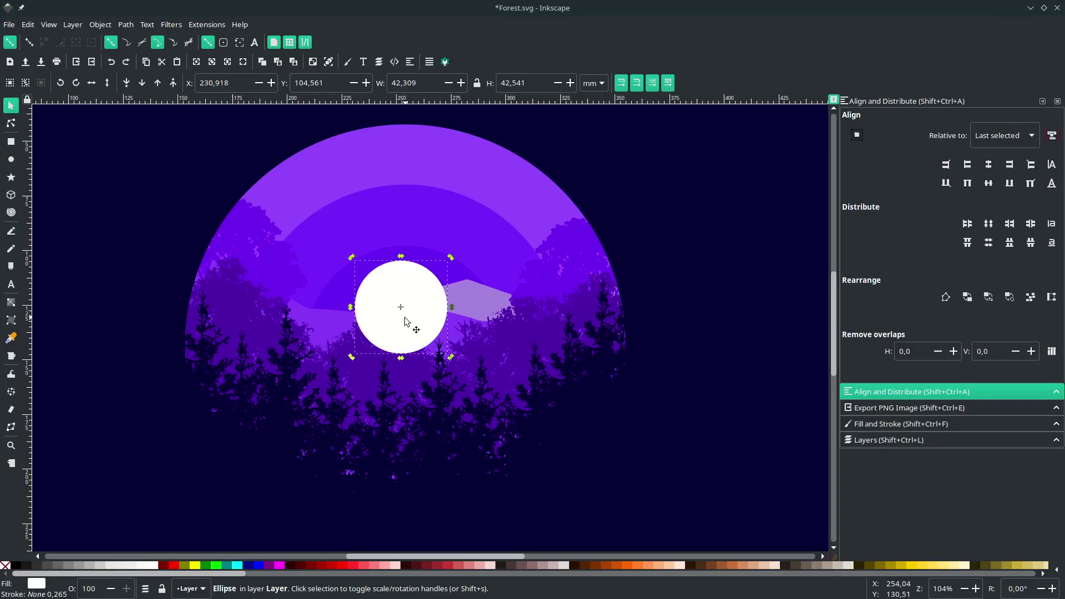
click(143, 83)
drag(395, 288, 405, 298)
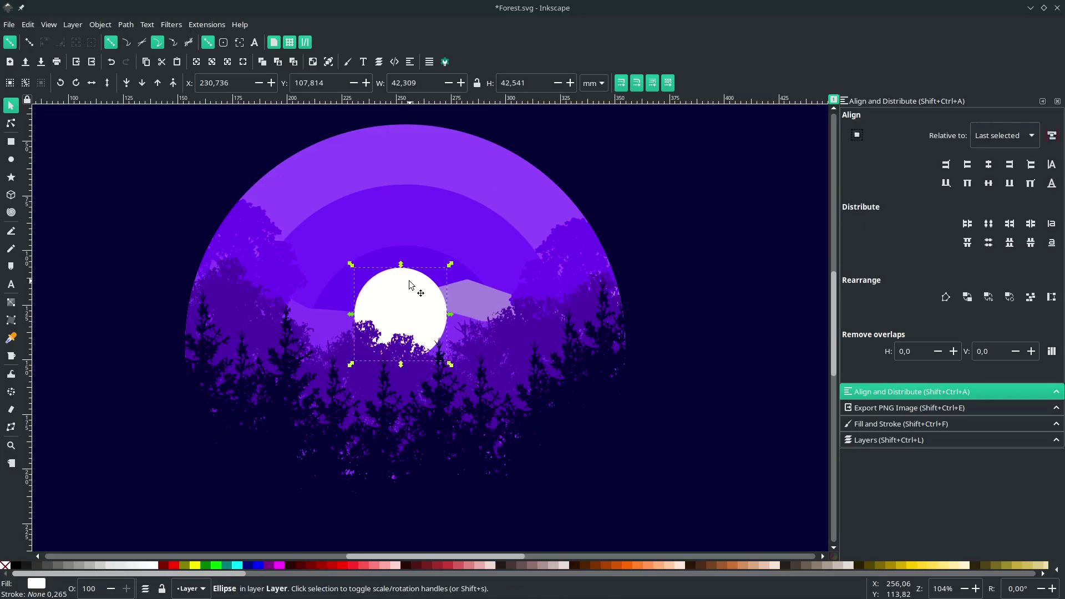
- Centre the white circle on the smallest moon circle in both directions, then shift it straight up to about Y 108.5 mm
key(shift)
shift+click(425, 260)
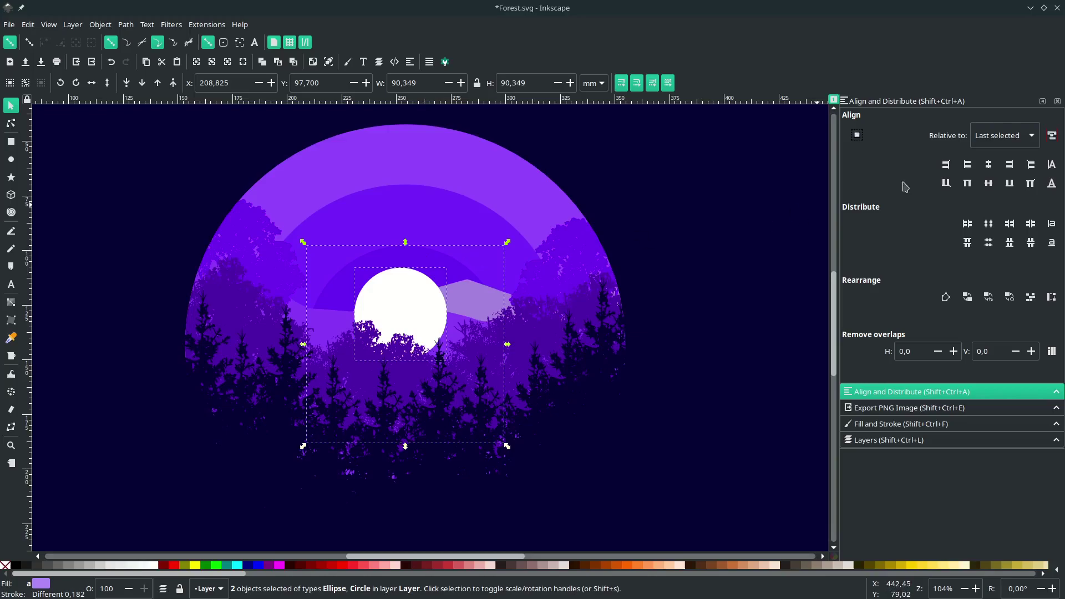
click(989, 165)
click(989, 185)
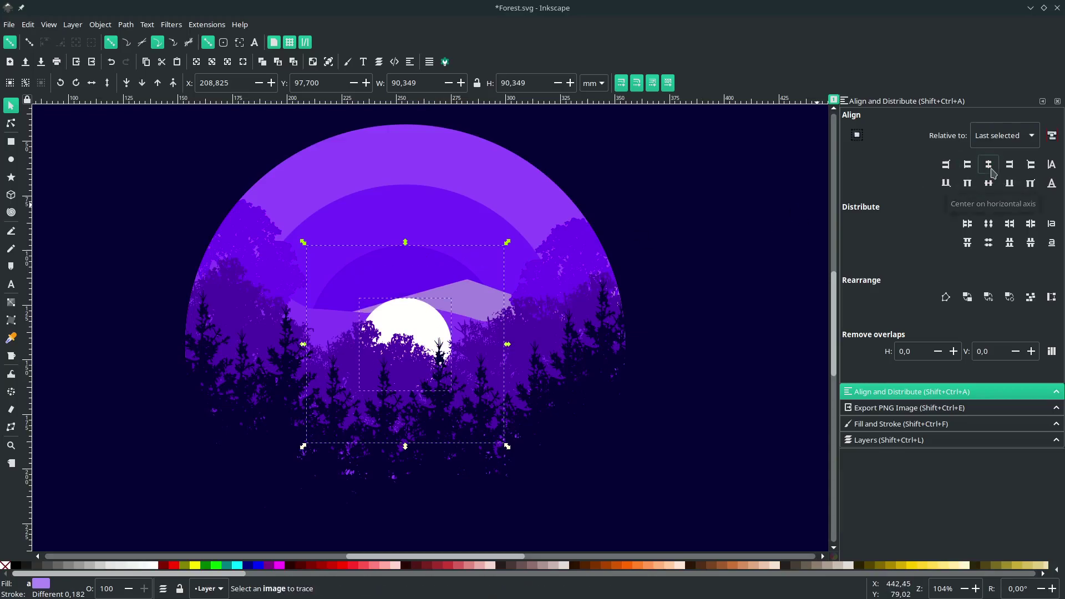
click(734, 244)
drag(407, 323, 406, 294)
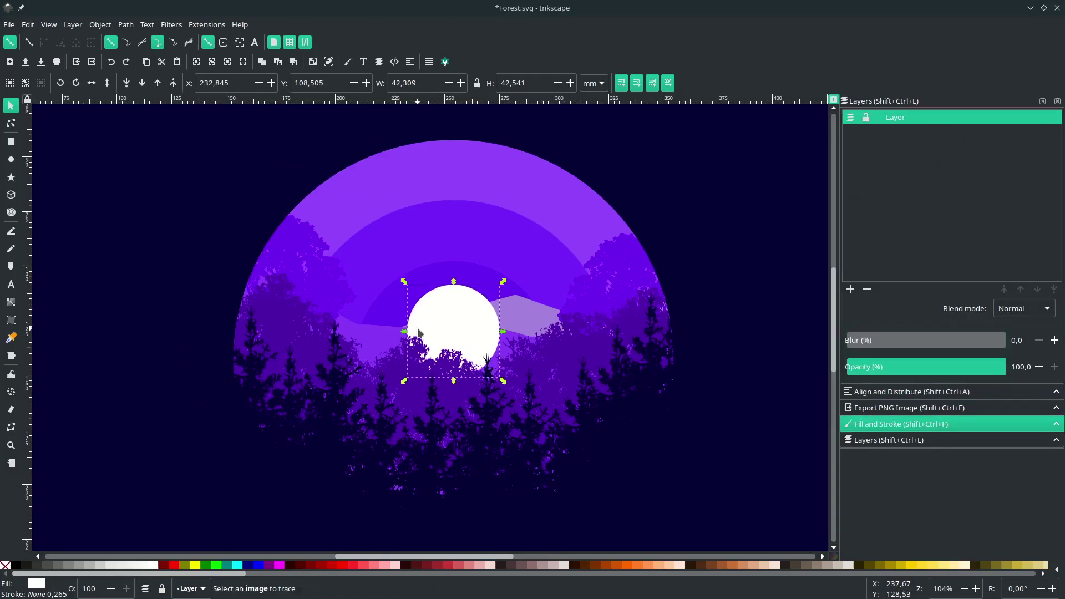
- Duplicate the white circle and set the duplicate's blur to 25.1 % to create a glow
scroll(418, 328, down, 2)
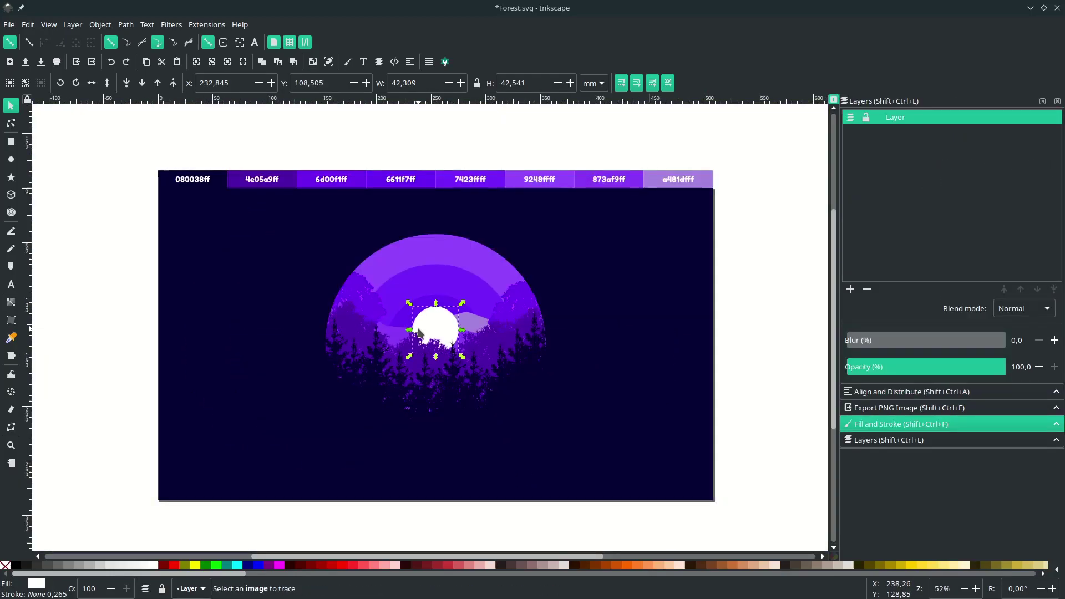
scroll(418, 329, right, 2)
scroll(405, 313, down, 2)
scroll(391, 298, up, 6)
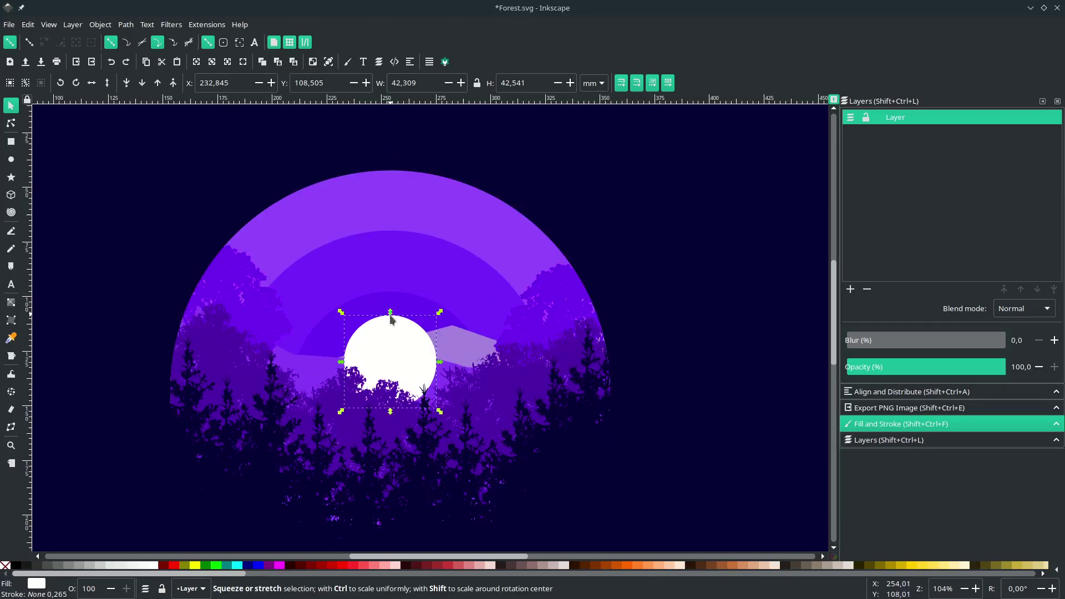
key(Home)
scroll(392, 372, down, 2)
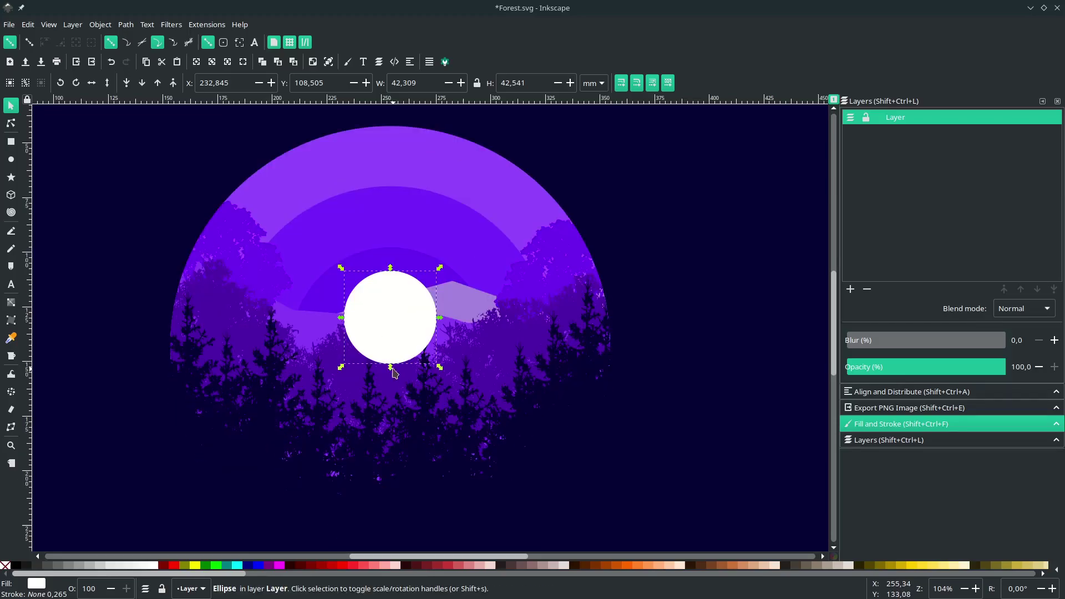
click(348, 61)
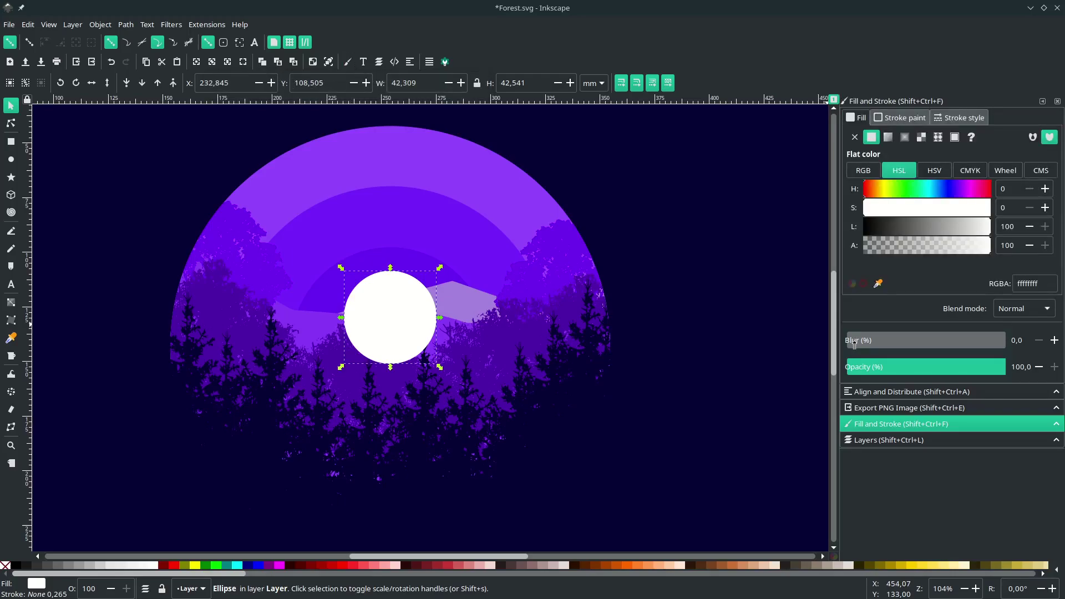
drag(854, 344, 885, 348)
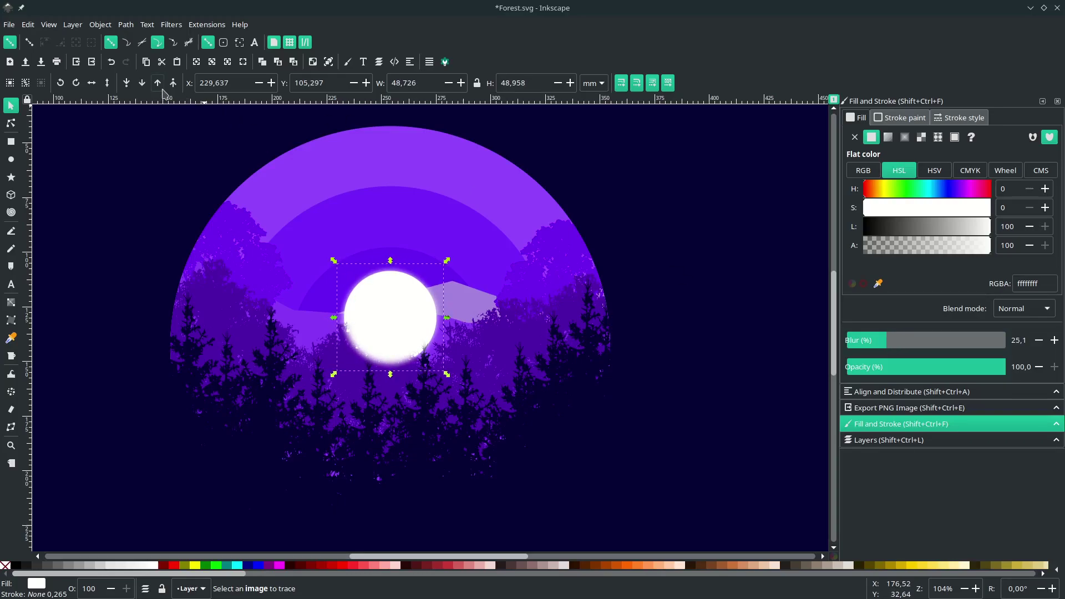
- Lower the blurred white circle behind the trees and save the document
click(144, 86)
click(144, 86)
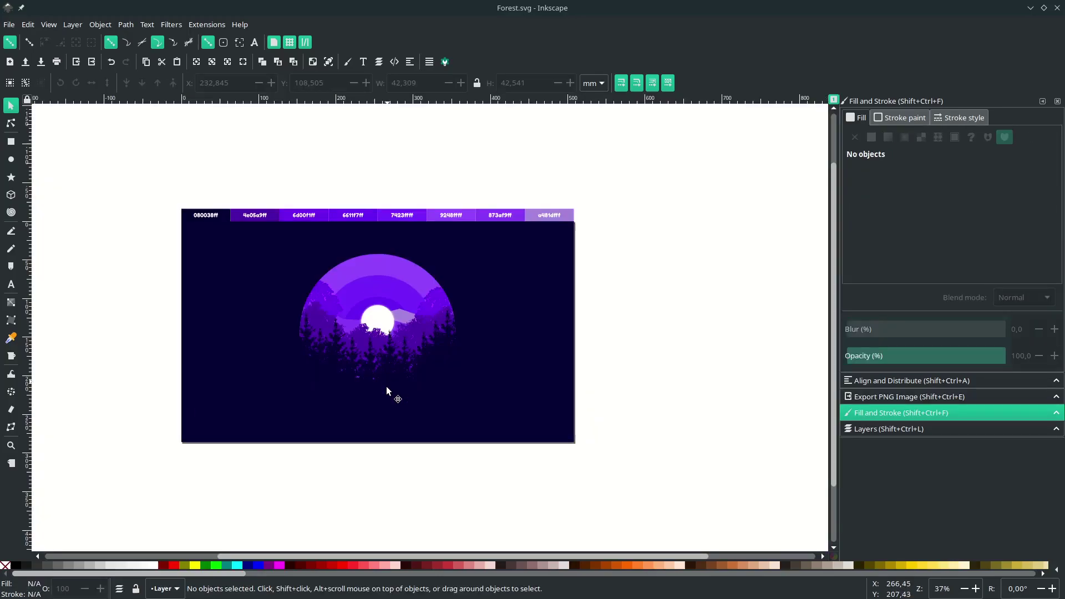
scroll(404, 414, down, 4)
scroll(405, 413, up, 2)
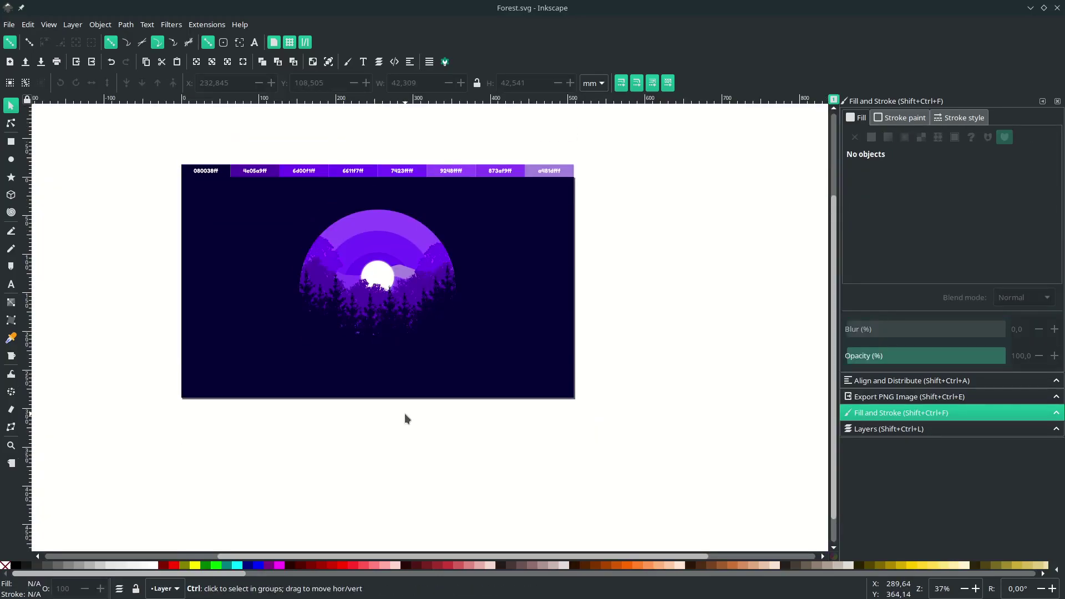
scroll(404, 413, right, 1)
scroll(514, 316, left, 1)
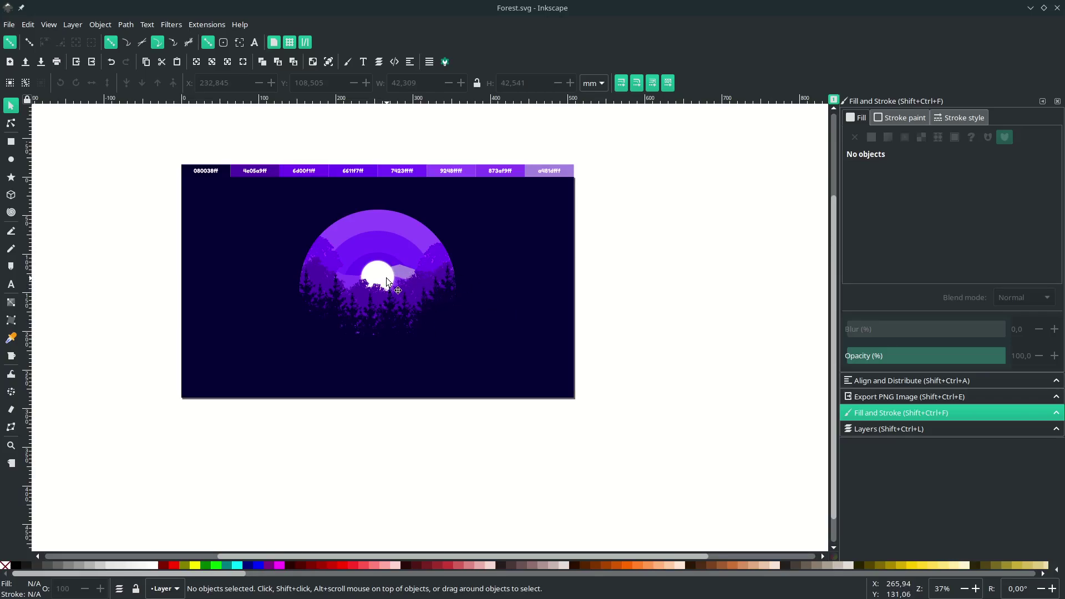
- Draw a closed, curved V-shaped bird outline about 20 mm wide in the sky above the white circle with the Bezier pen
key(b)
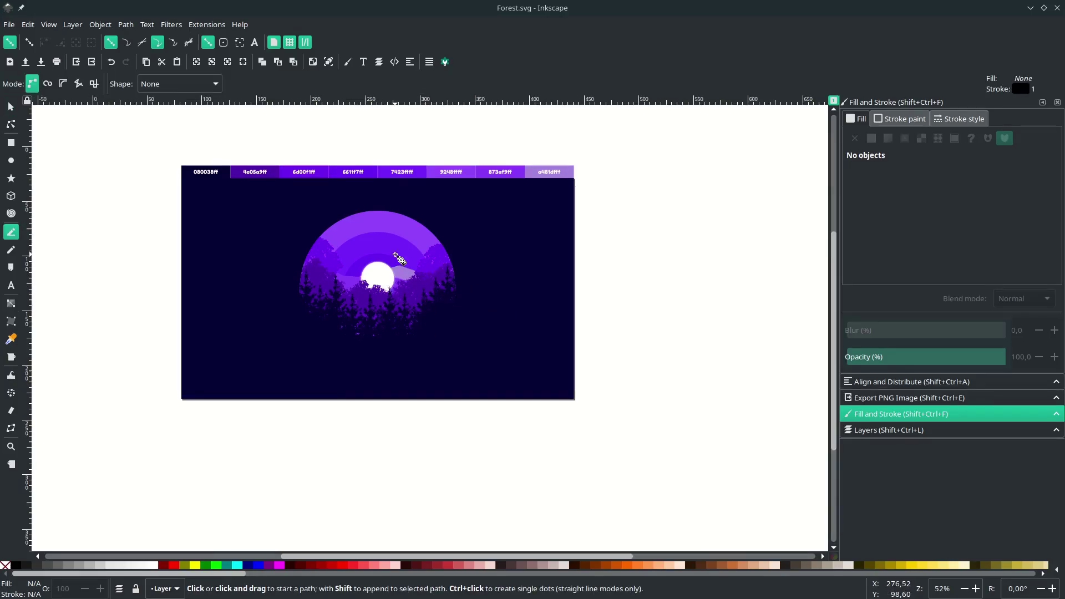
scroll(397, 259, up, 4)
scroll(398, 259, up, 1)
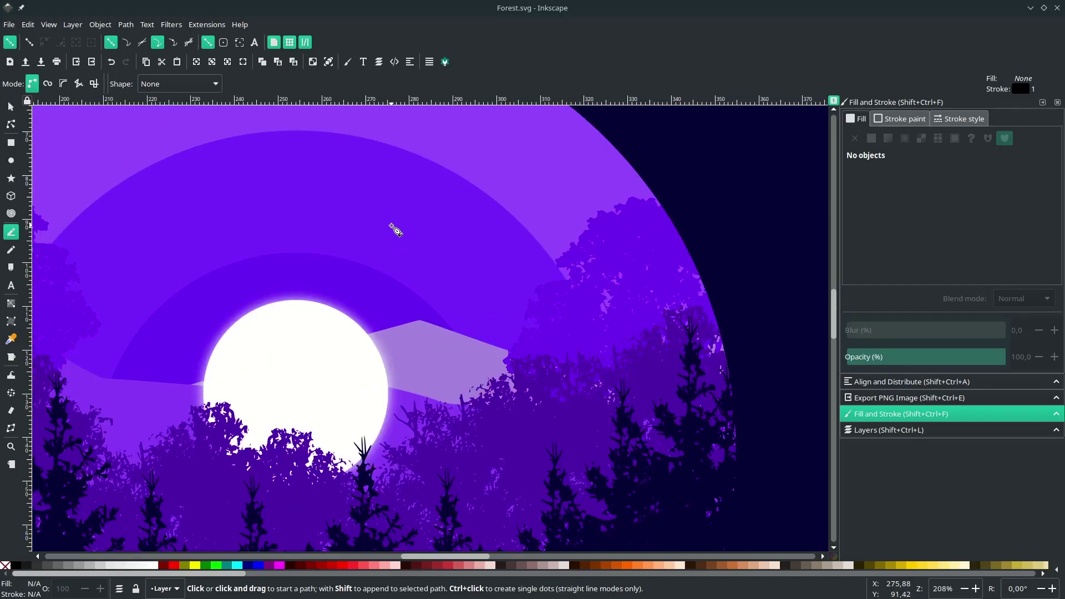
scroll(395, 229, up, 1)
click(359, 197)
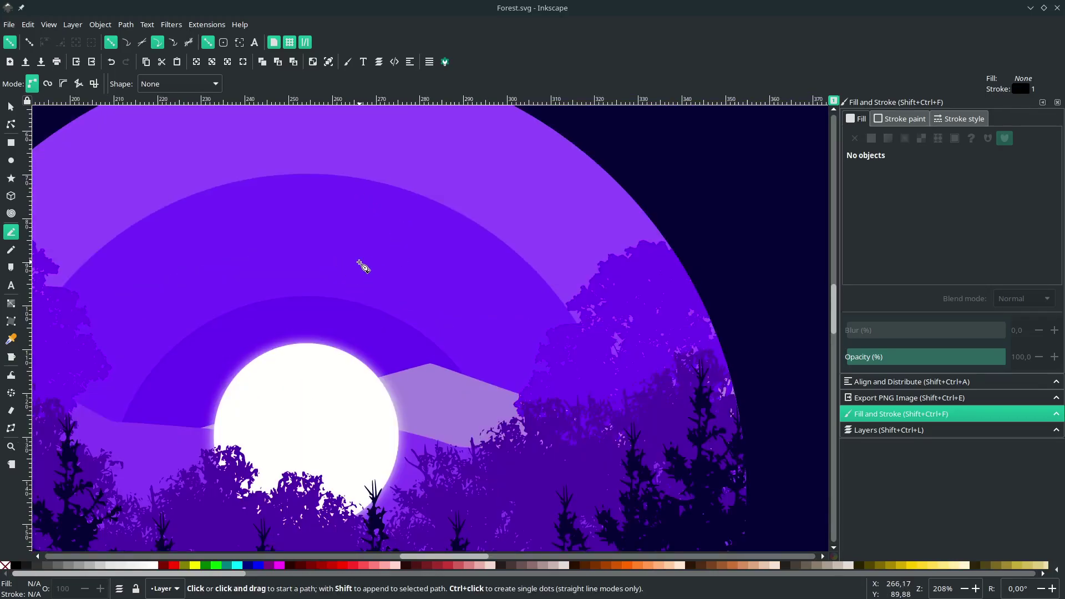
click(360, 262)
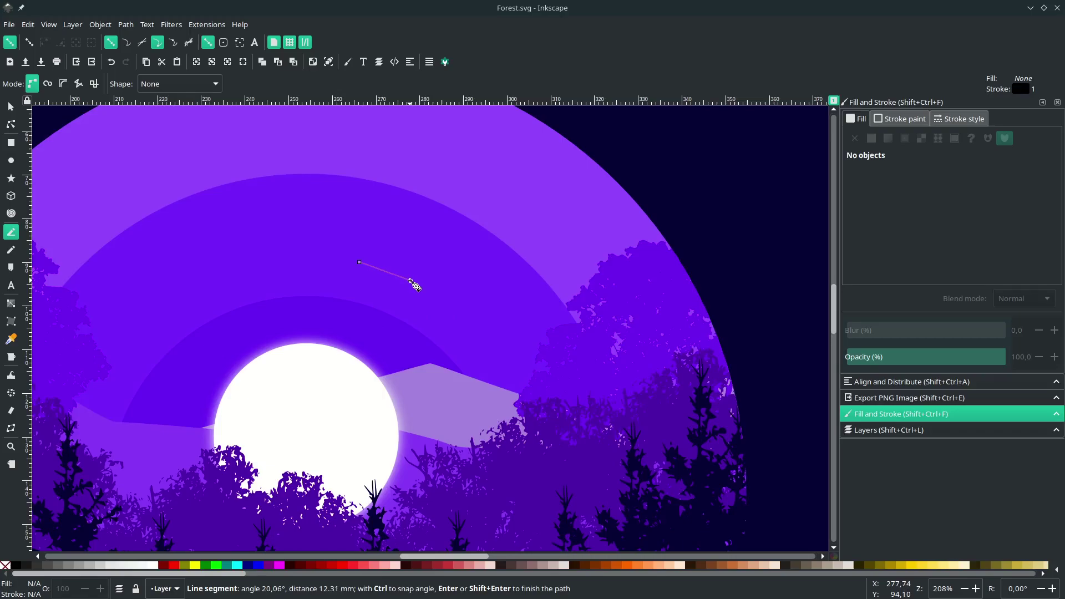
drag(413, 281, 420, 299)
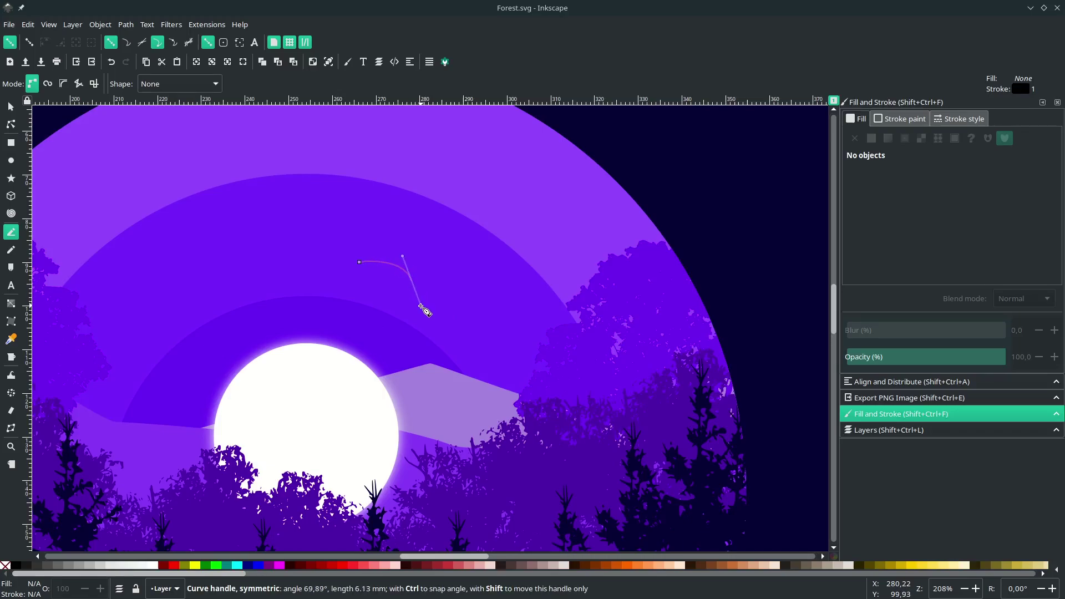
drag(420, 308, 416, 251)
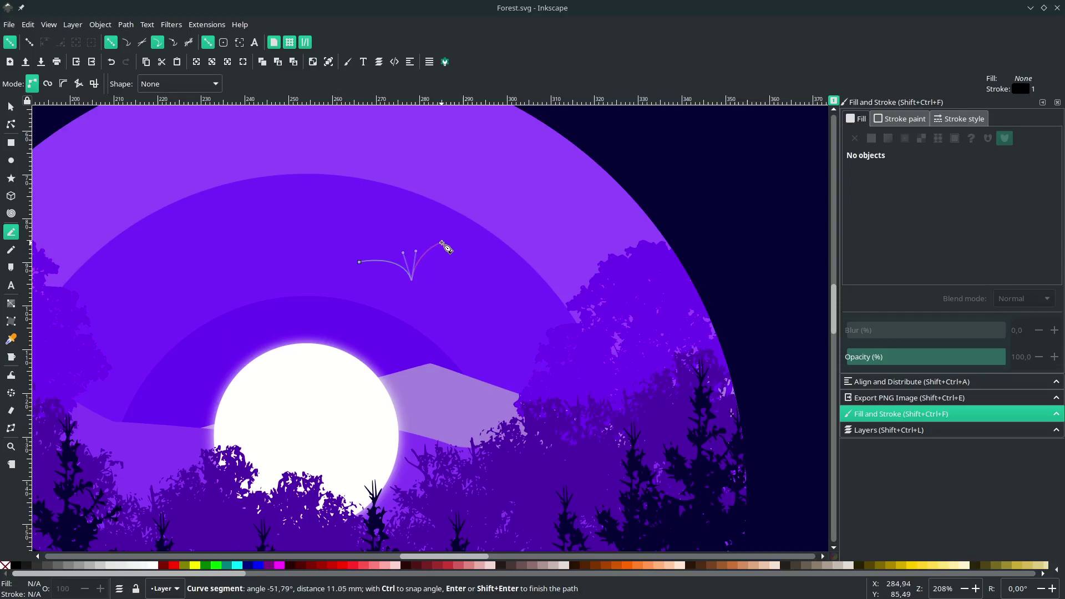
click(448, 242)
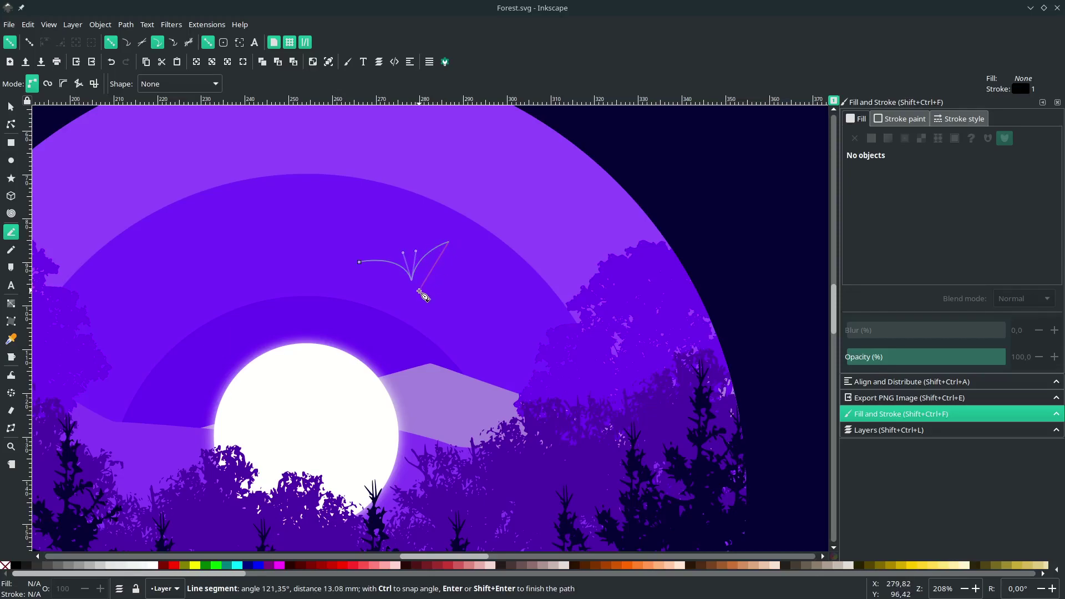
scroll(420, 292, up, 2)
drag(417, 295, 397, 262)
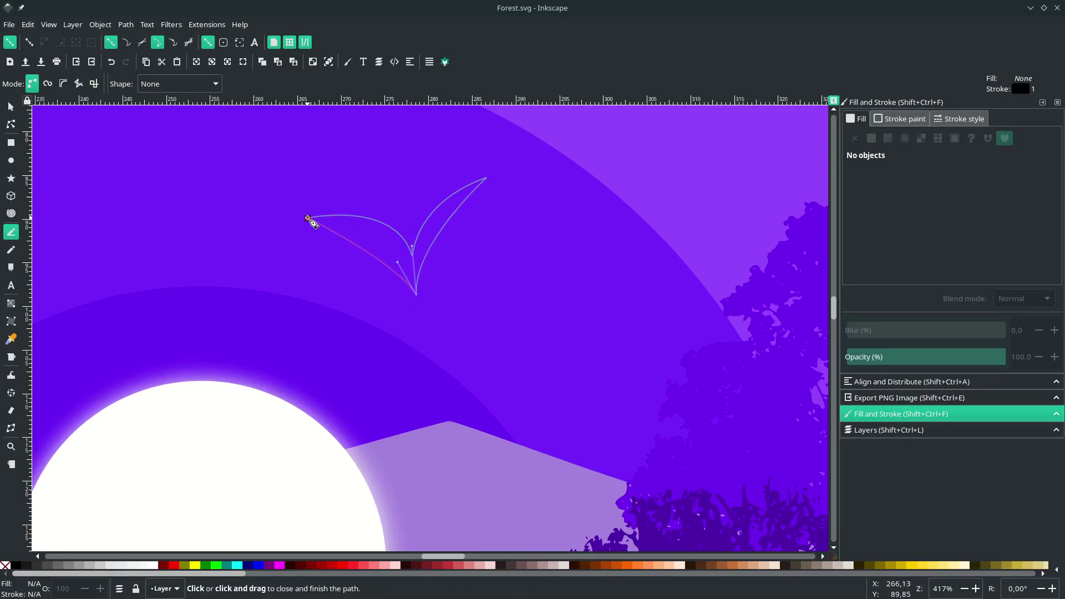
drag(308, 218, 243, 217)
ctrl+scroll(396, 267, down, 4)
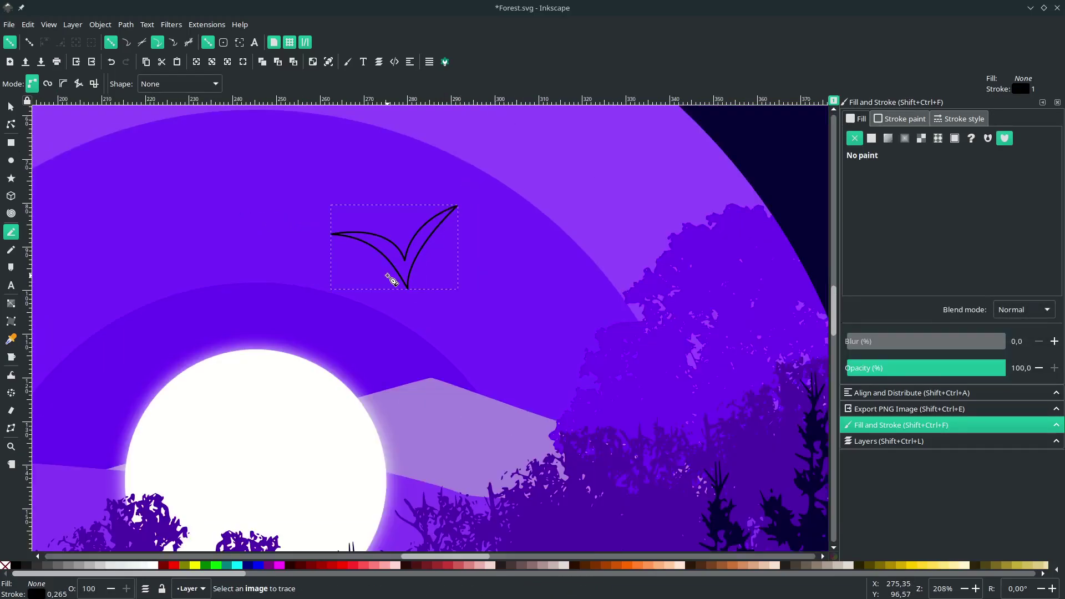
- Fill the bird with the background's dark blue 080038 and remove its stroke
key(d)
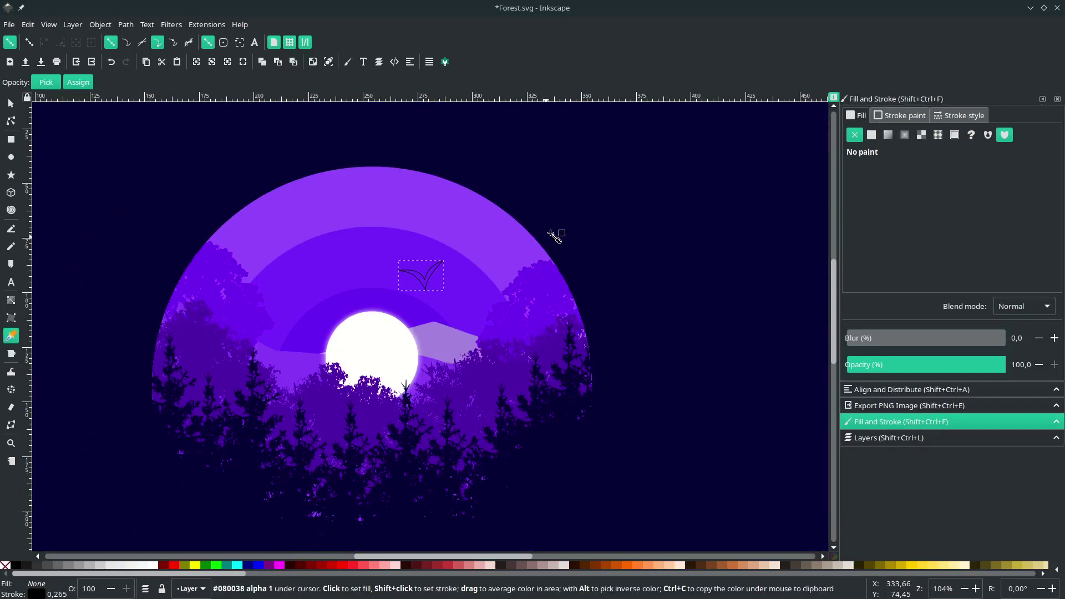
click(610, 225)
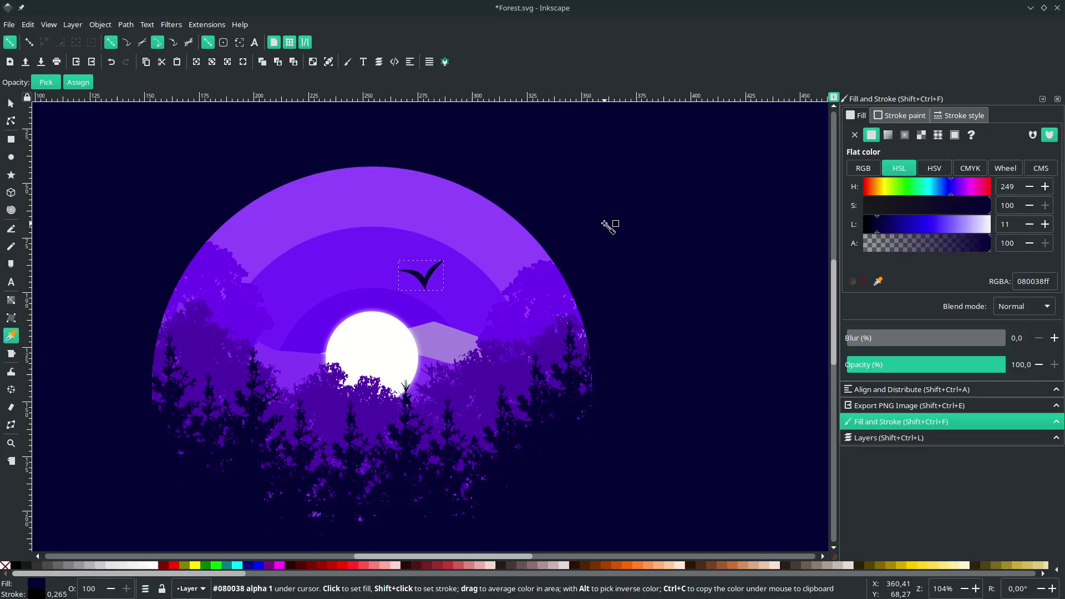
right_click(43, 593)
click(62, 591)
key(s)
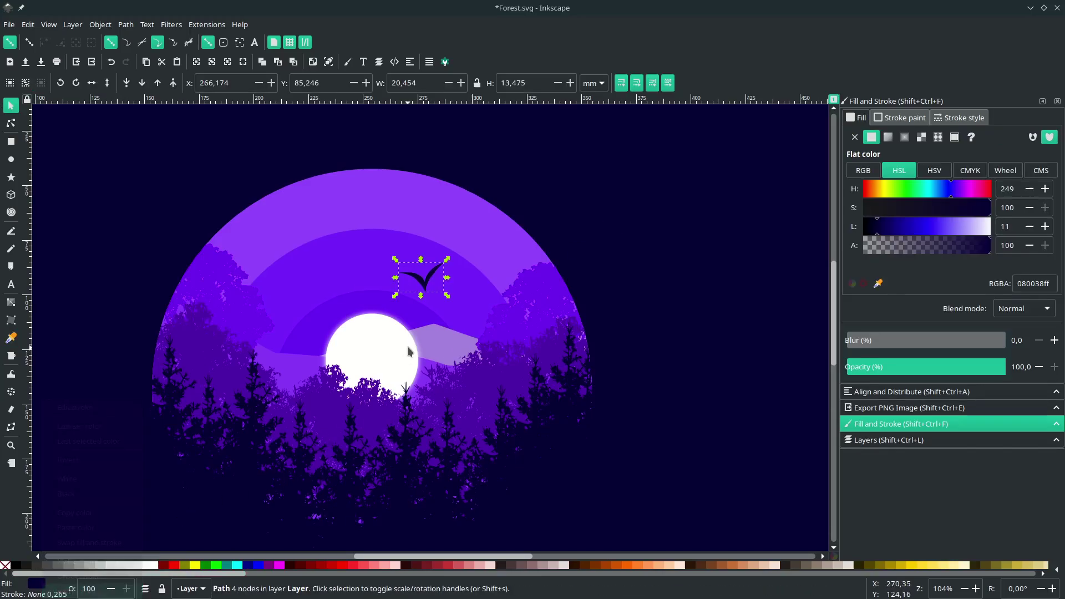
- Reshape the bird by adjusting its wing curves, wing tips and bottom node to about 21 mm wide and 12 mm high
key(n)
click(424, 289)
ctrl+scroll(427, 289, up, 3)
drag(431, 277, 432, 274)
ctrl+scroll(429, 260, up, 2)
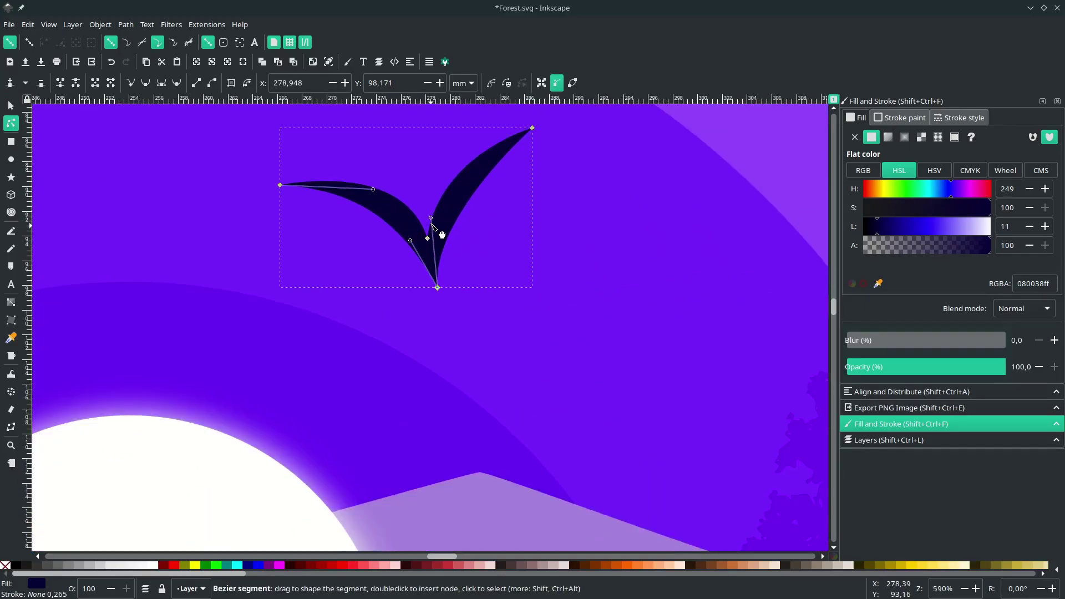
drag(431, 218, 433, 203)
drag(410, 240, 402, 226)
drag(280, 185, 275, 195)
drag(532, 127, 538, 135)
drag(437, 288, 435, 286)
key(s)
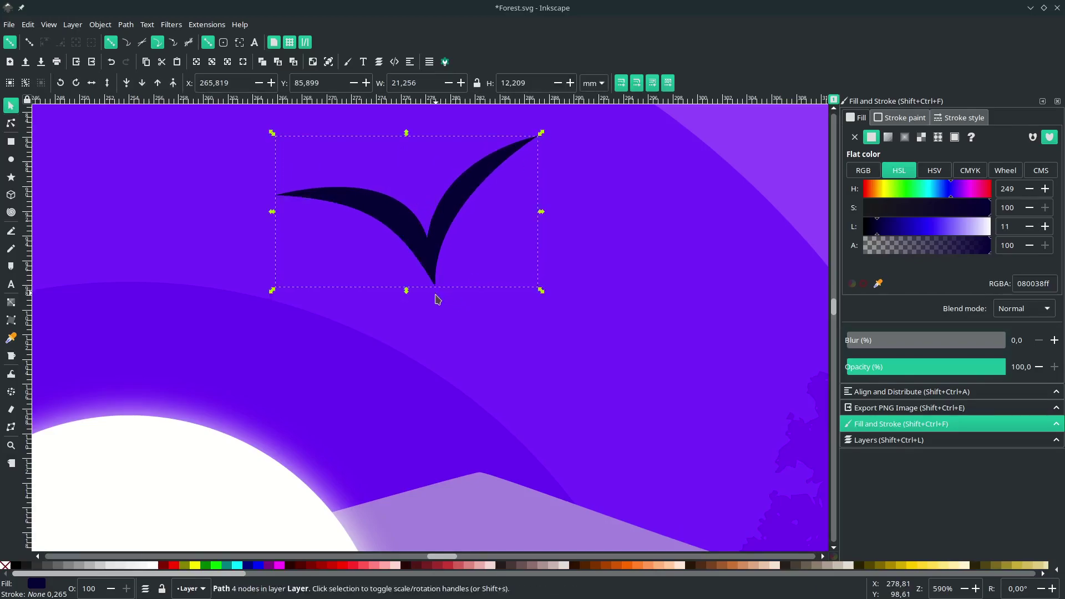
- Set the bird's opacity to 70 %
scroll(438, 320, down, 2)
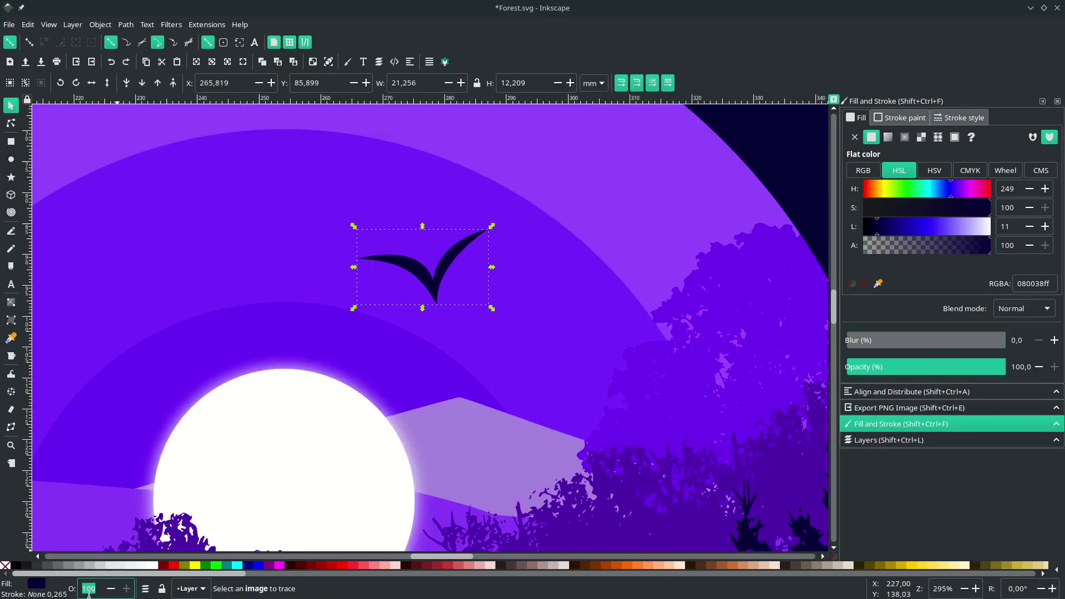
text(70)
key(Return)
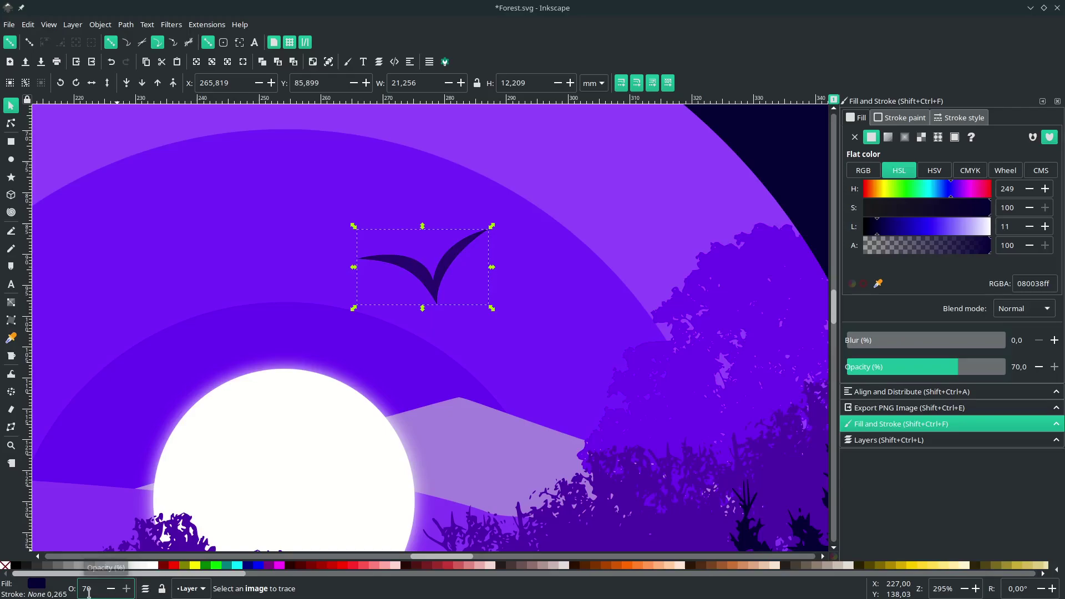
- Create a mirrored copy of the bird on the other side of the sky, about 12 mm wide with 50 % opacity
scroll(466, 306, down, 2)
drag(447, 301, 294, 316)
key(ctrl+d)
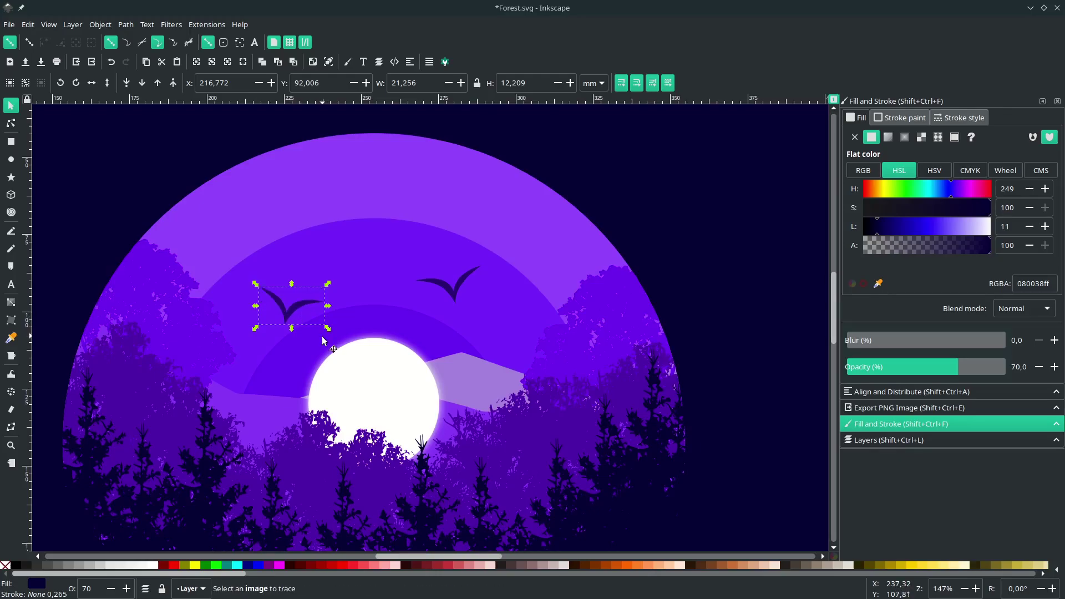
drag(328, 328, 291, 334)
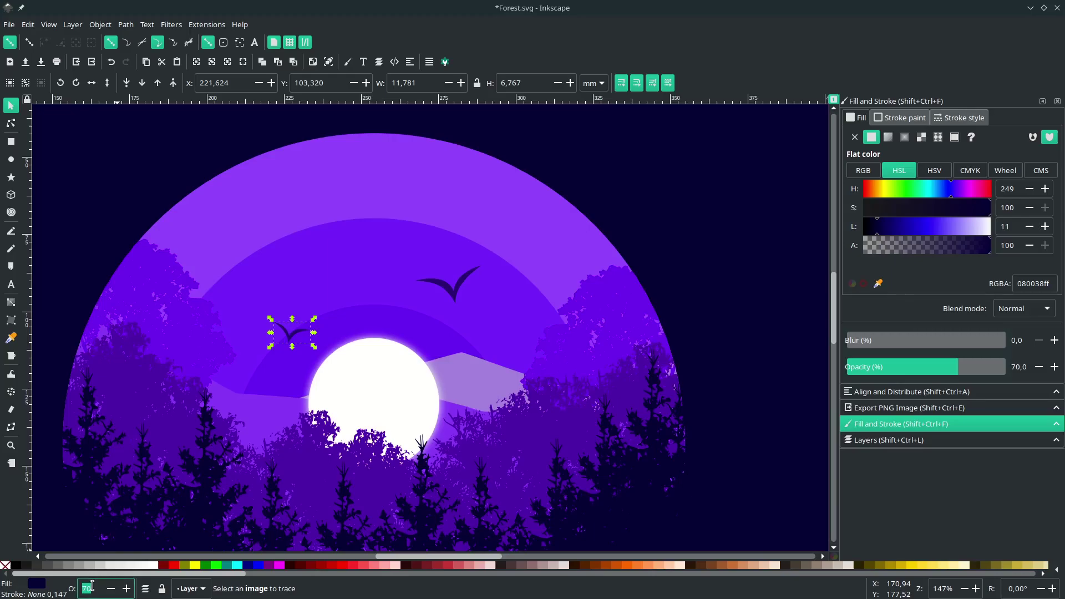
text(50)
key(Return)
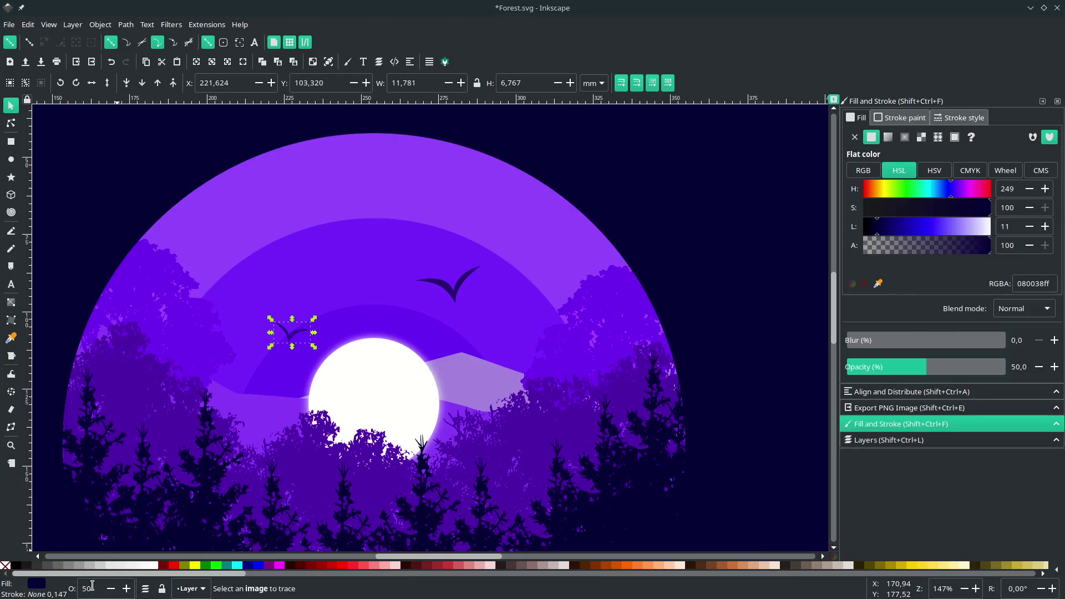
- Move the large bird slightly up and the small one close to the white moon's upper left, then save the document
drag(292, 337, 283, 327)
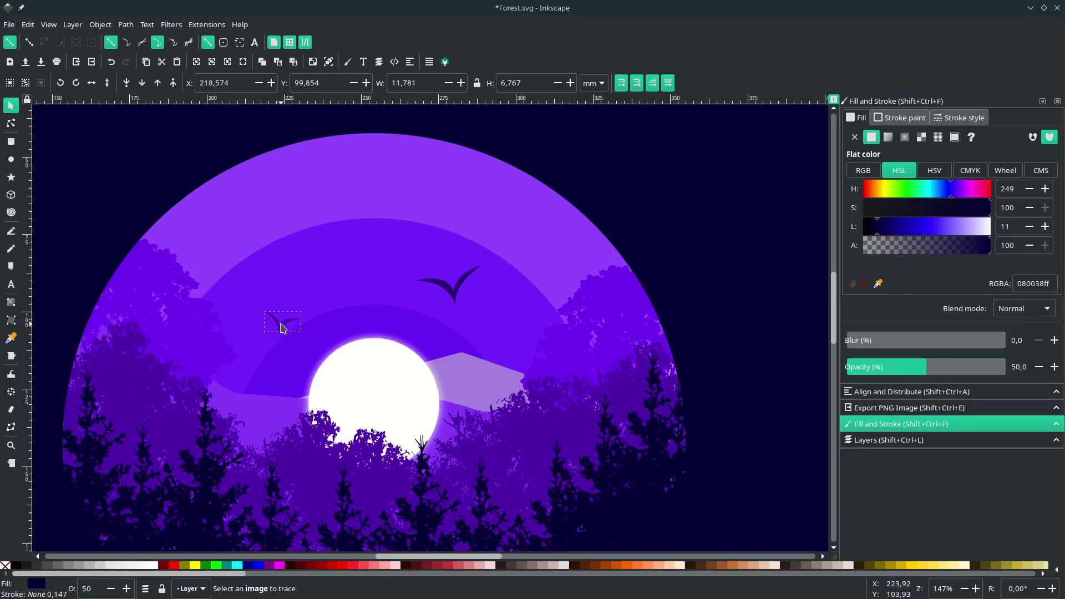
drag(461, 286, 466, 270)
drag(286, 323, 300, 344)
key(Escape)
scroll(300, 338, down, 2)
drag(381, 310, 378, 308)
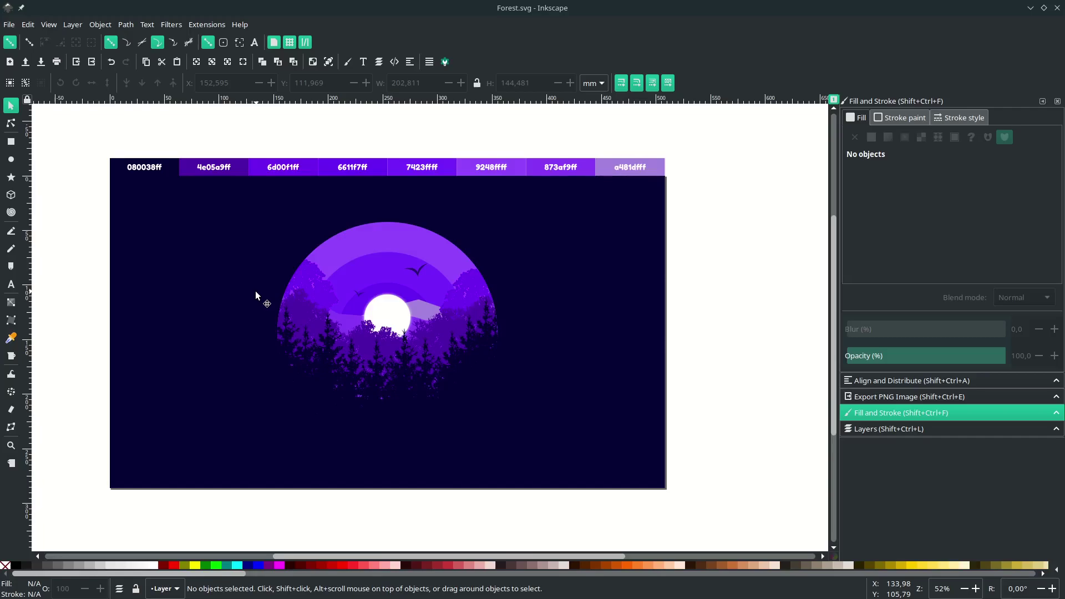
- Draw a circle about 46 mm wide to the left of the moon illustration and make it white with 100 % opacity
key(e)
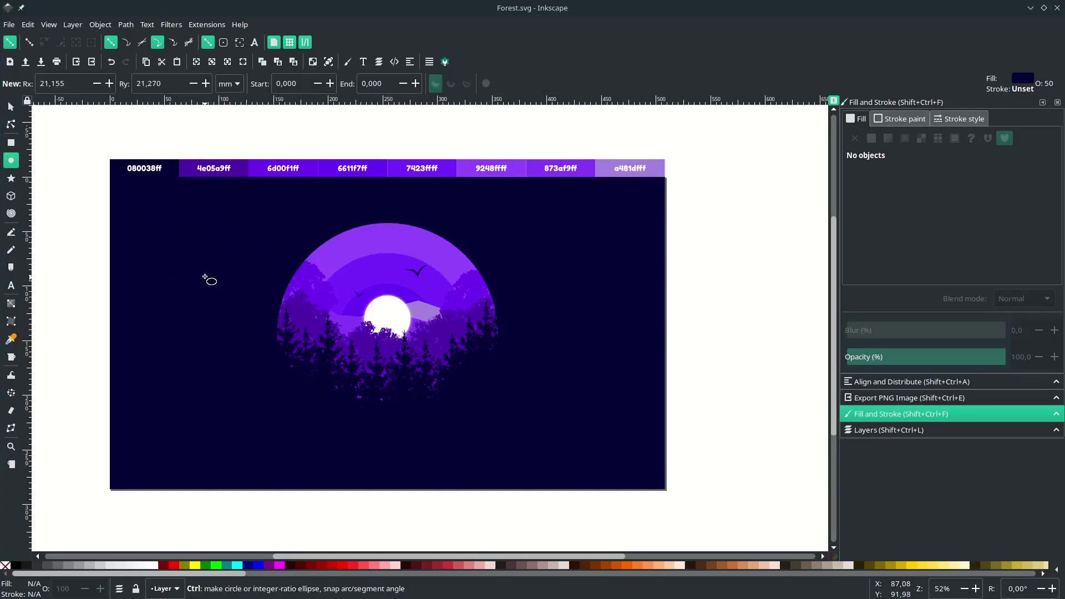
scroll(204, 278, up, 1)
drag(257, 277, 257, 277)
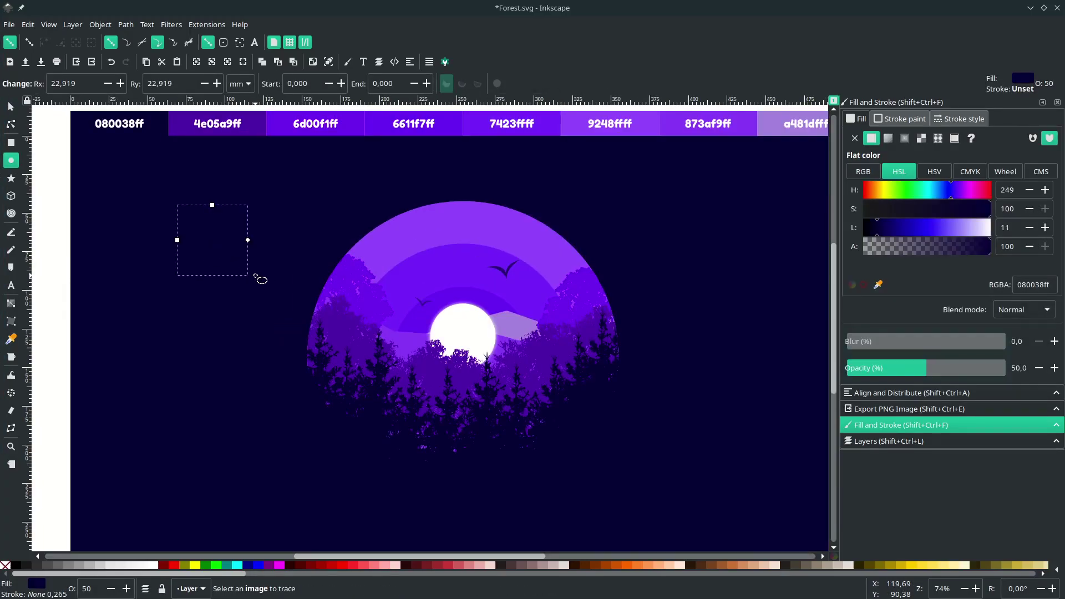
click(155, 566)
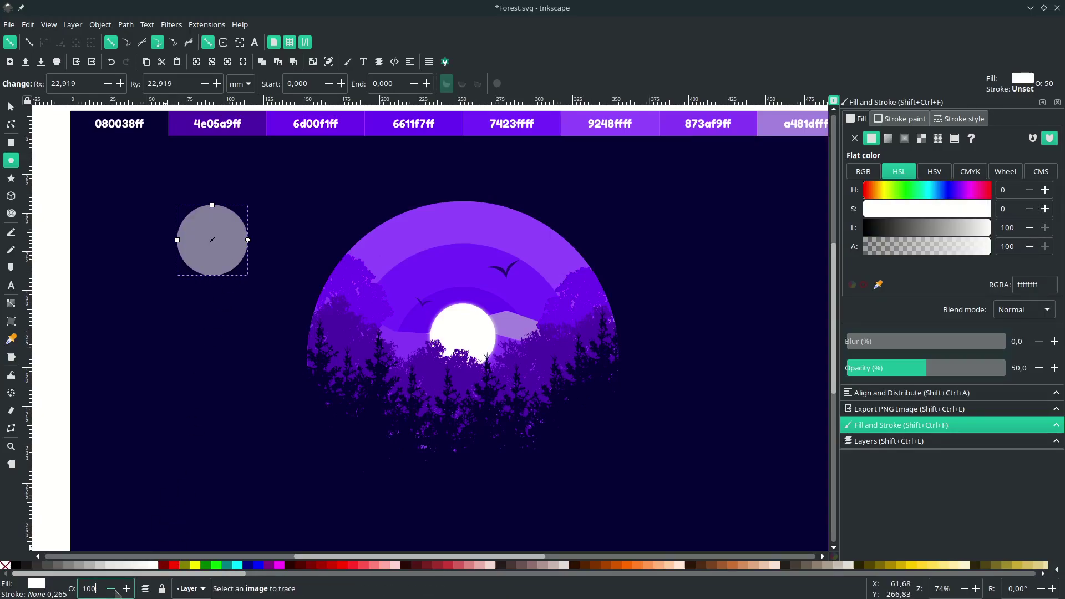
key(Return)
key(s)
- Add two copies of the white circle scaled to about 36 mm, overlapping its lower left and lower right sides
scroll(211, 244, up, 2)
key(ctrl+d)
drag(217, 251, 319, 256)
drag(375, 324, 363, 314)
drag(302, 261, 126, 281)
key(ctrl+d)
scroll(126, 280, left, 4)
drag(195, 286, 394, 290)
- Duplicate the right-hand cloud circle and scale the copy to about 26 mm at the cloud's lower right edge
key(ctrl+d)
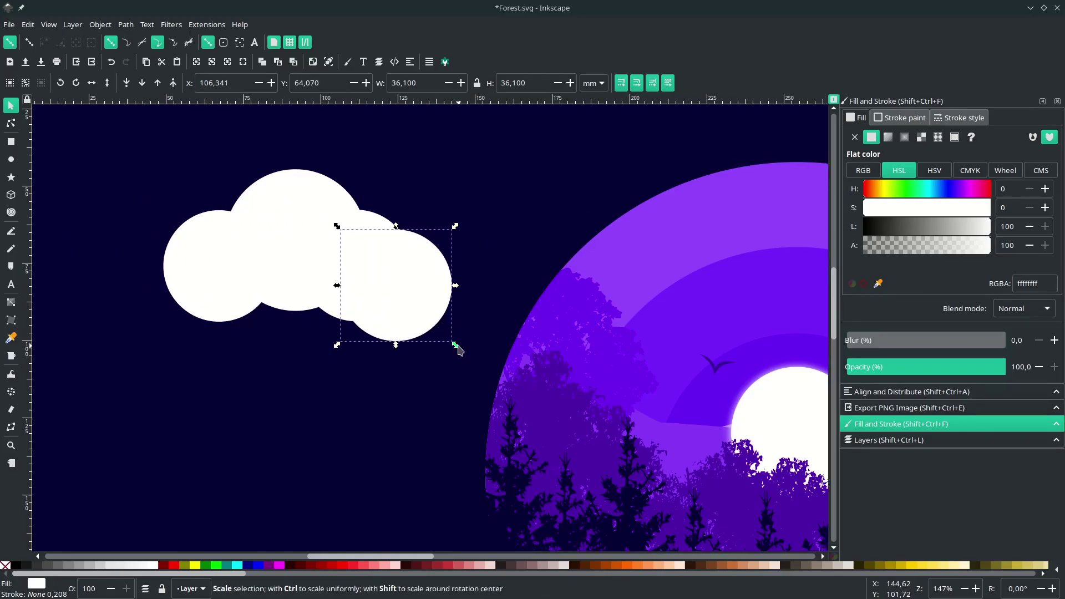
scroll(235, 288, down, 1)
click(235, 287)
scroll(235, 287, up, 2)
drag(388, 344, 393, 342)
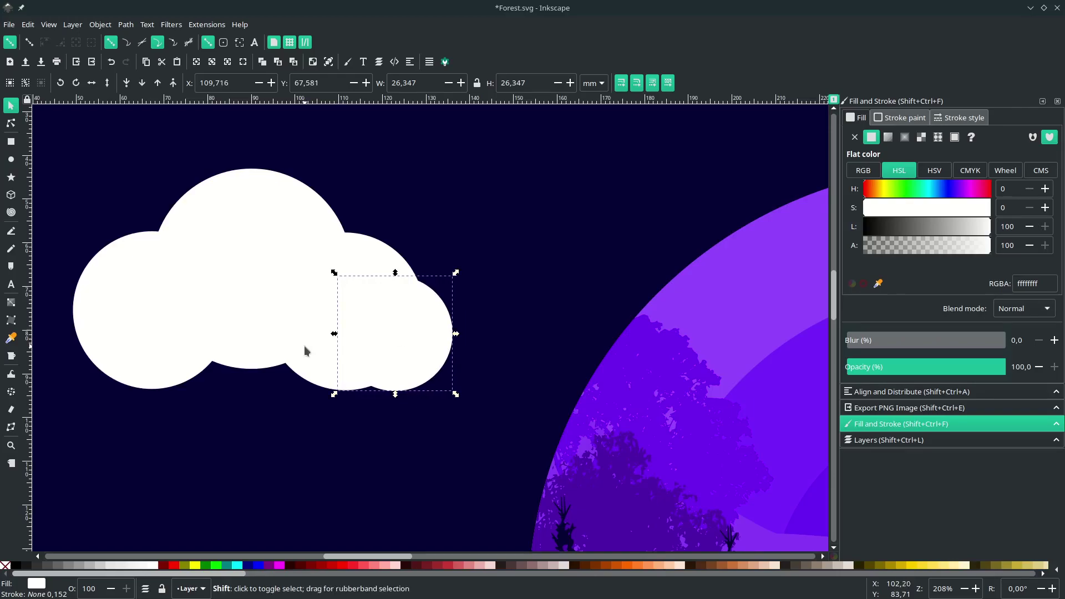
scroll(331, 255, down, 2)
key(Escape)
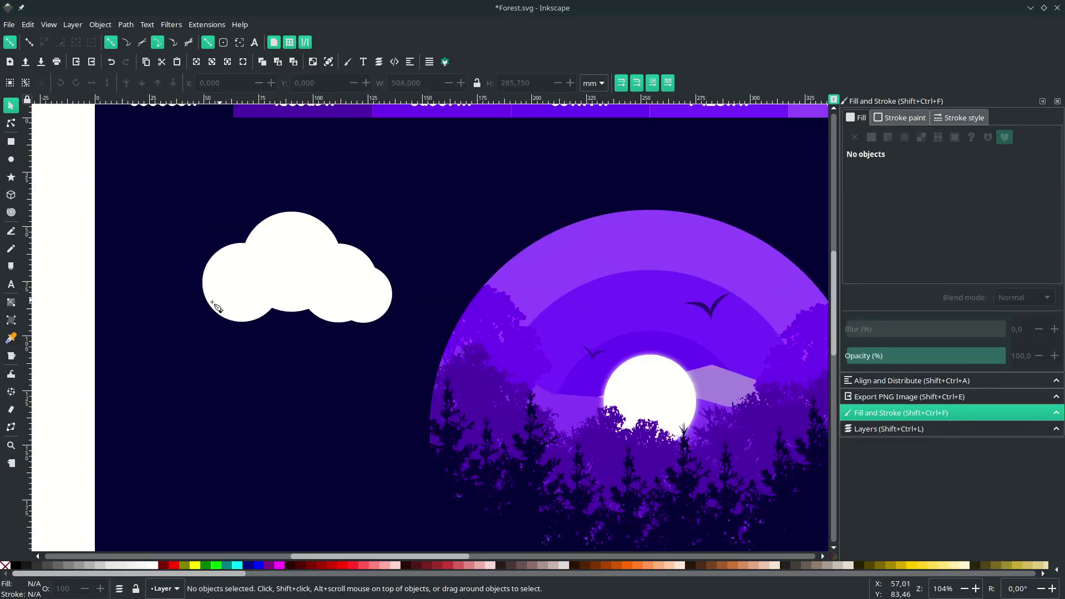
- Draw a closed base shape with the Bezier pen across the cloud's lower part, with tips flaring out beyond both sides
key(b)
scroll(200, 305, up, 3)
click(192, 293)
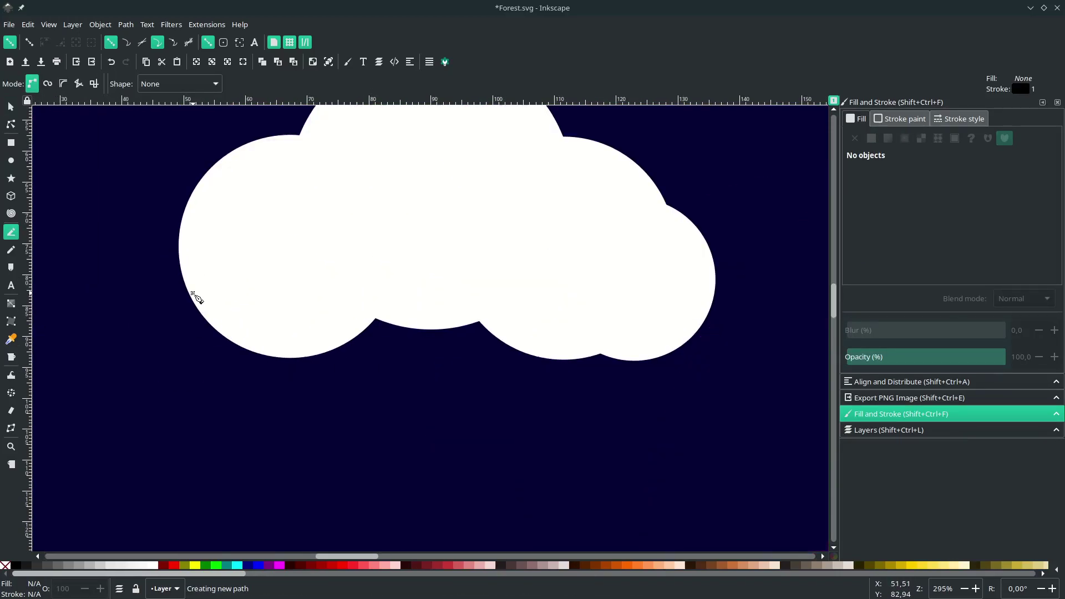
drag(97, 359, 183, 361)
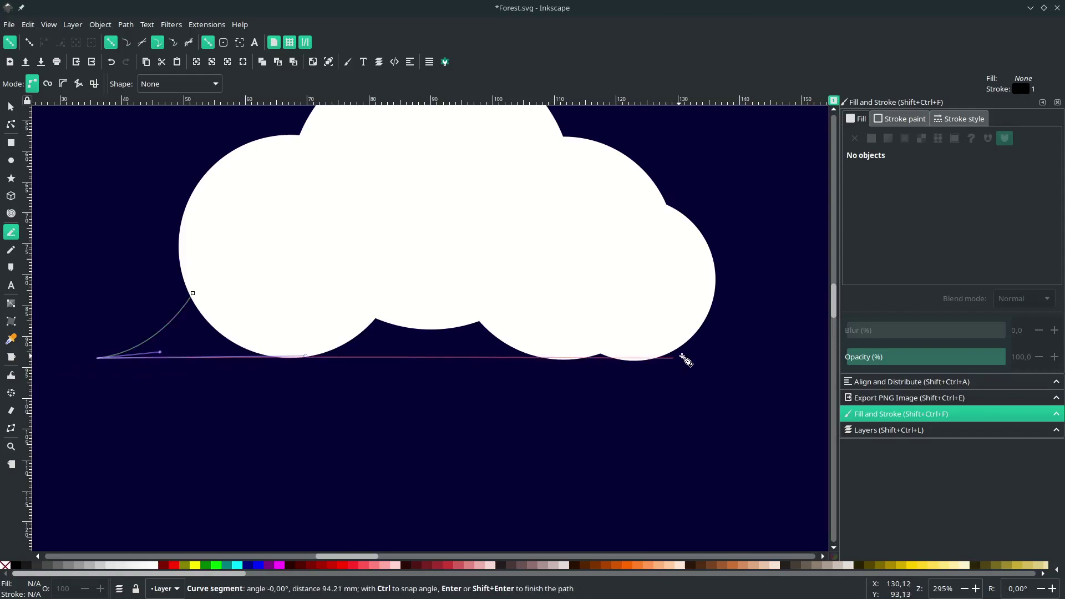
click(764, 355)
drag(655, 279, 613, 204)
drag(346, 260, 282, 277)
drag(201, 280, 197, 287)
click(193, 293)
scroll(285, 309, down, 1)
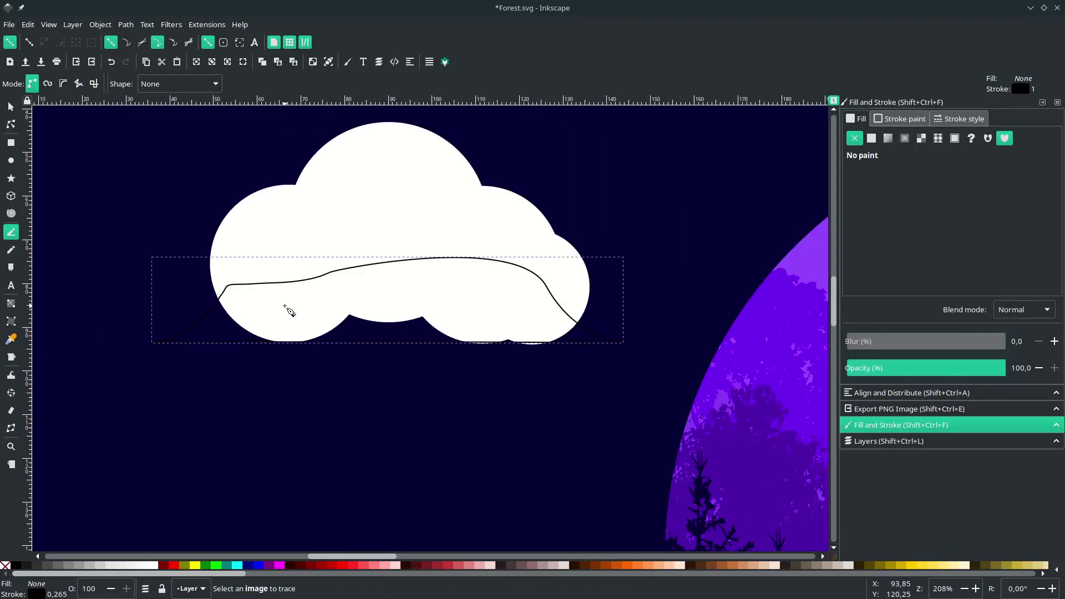
- Fill the cloud's base shape with the cloud's white and remove its stroke
key(d)
click(358, 304)
scroll(361, 307, up, 2)
right_click(36, 594)
click(61, 589)
key(s)
- Move the base shape's bottom right node slightly down and inward to cover the circles' lower edges
key(n)
click(623, 385)
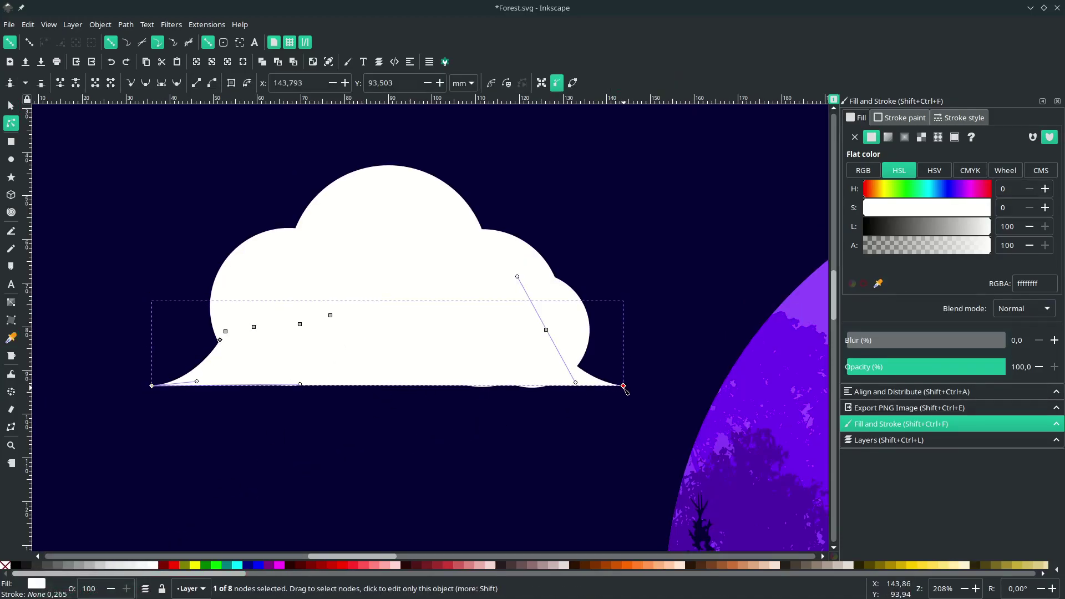
drag(623, 385, 619, 391)
key(s)
scroll(399, 362, down, 1)
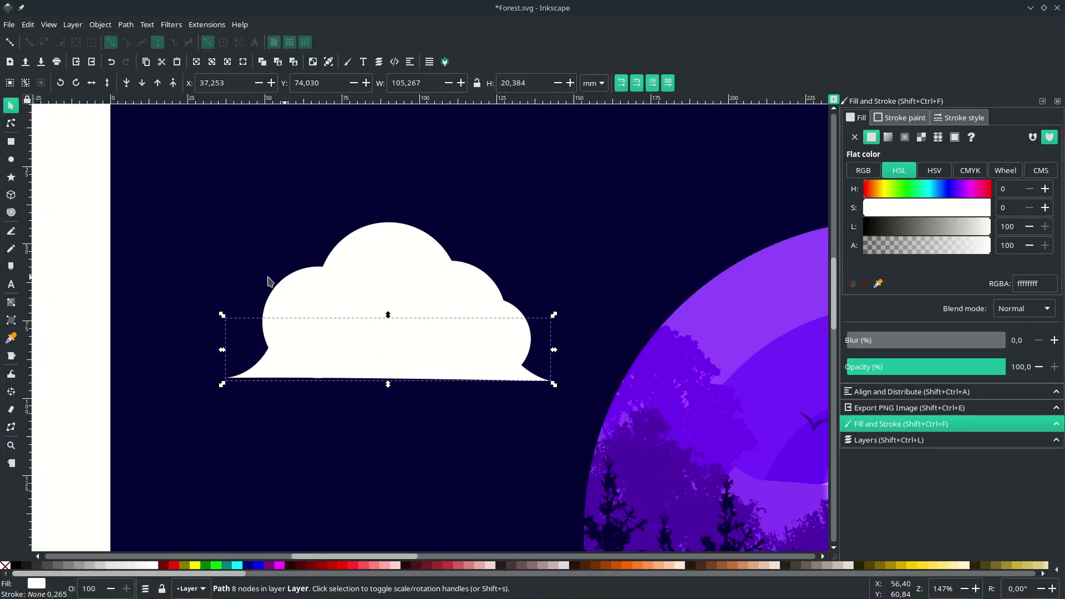
- Select the four circles and the base shape and unite them into one cloud path
click(78, 189)
drag(78, 186, 566, 433)
click(126, 25)
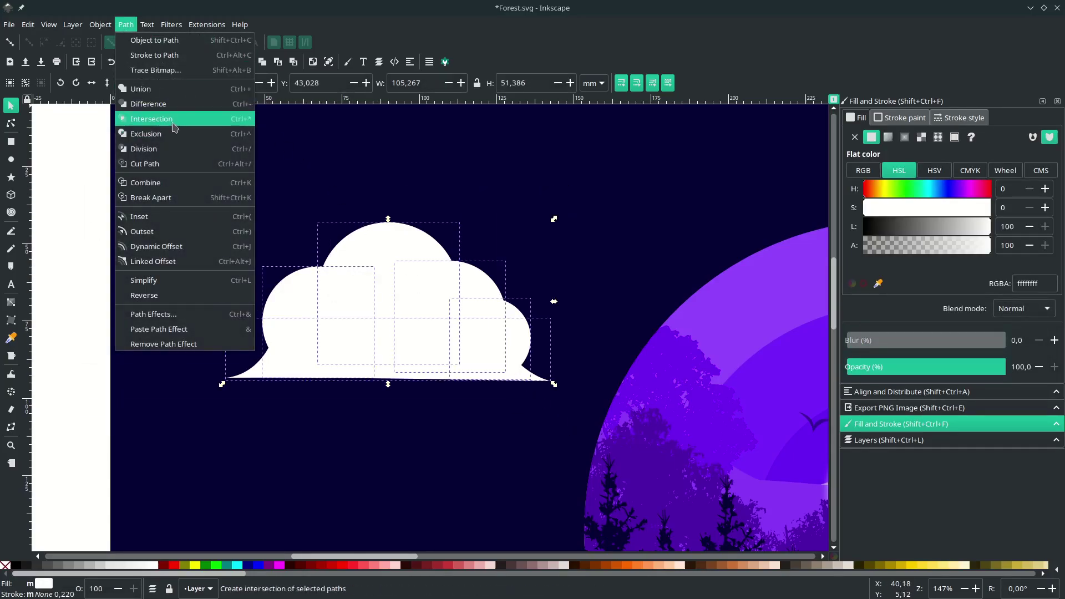
click(136, 89)
- Scale the cloud to about 44 mm wide and place it over the upper left edge of the large moon circle
scroll(278, 286, down, 1)
scroll(279, 286, right, 3)
drag(311, 290, 487, 249)
drag(561, 318, 494, 296)
scroll(494, 297, right, 2)
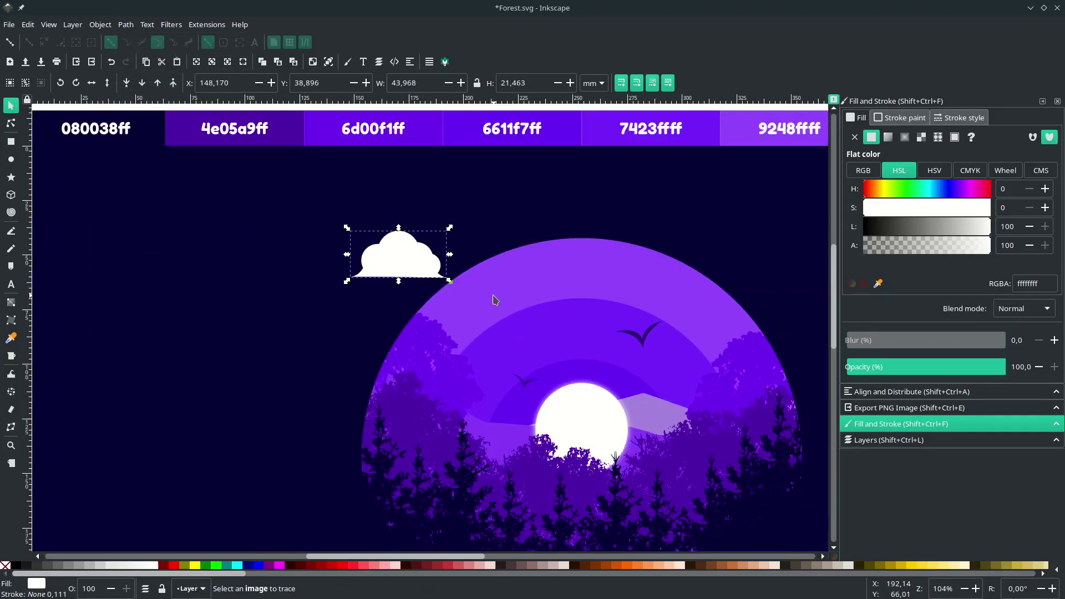
scroll(494, 297, up, 1)
scroll(402, 292, right, 6)
drag(223, 251, 278, 267)
scroll(278, 267, up, 1)
scroll(279, 266, left, 1)
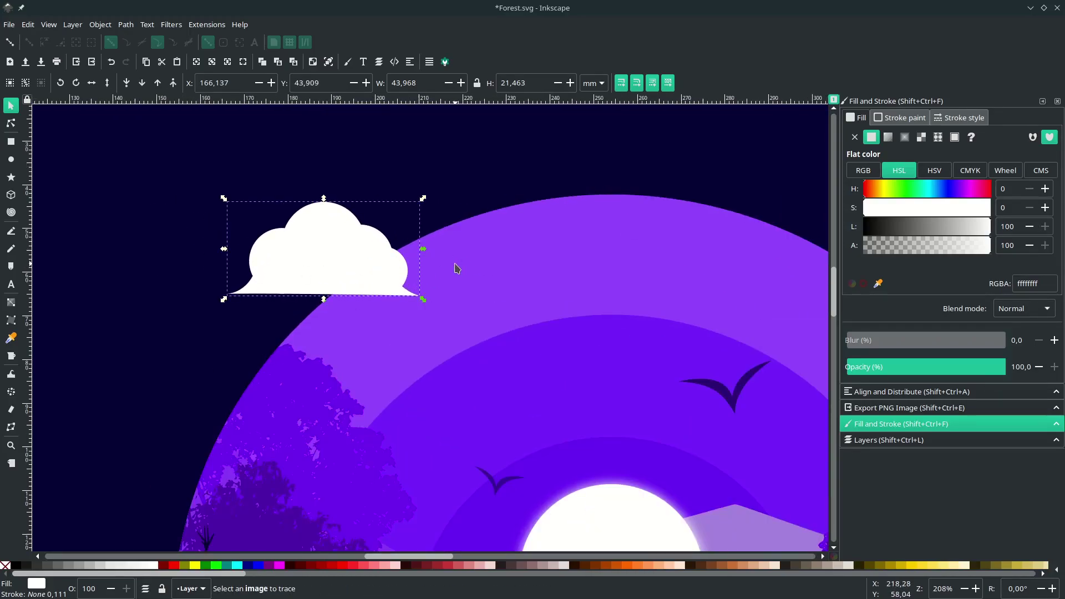
- Fill the cloud with the outermost moon circle's purple 9248ff
key(d)
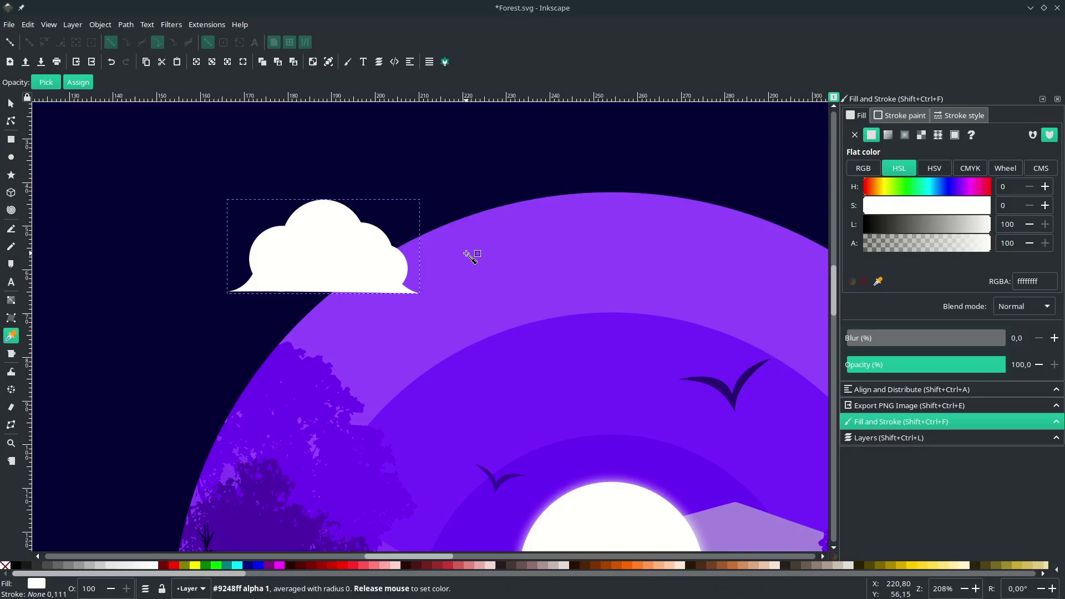
click(471, 257)
scroll(471, 257, down, 2)
- Create a copy of the purple cloud slightly below it and fill the copy with the background's 080038
key(s)
scroll(401, 262, up, 2)
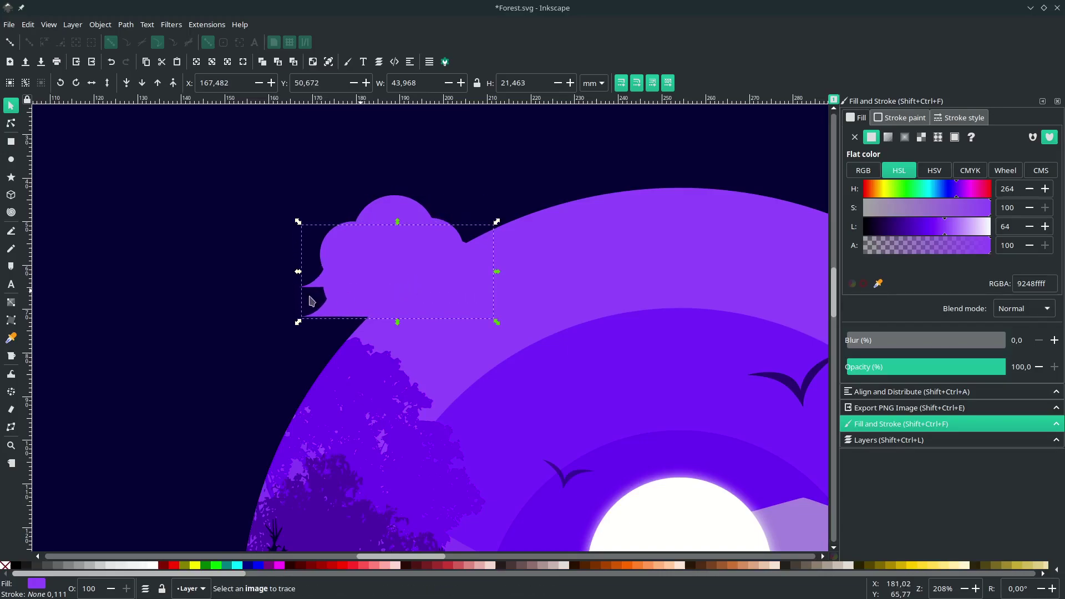
key(d)
click(225, 283)
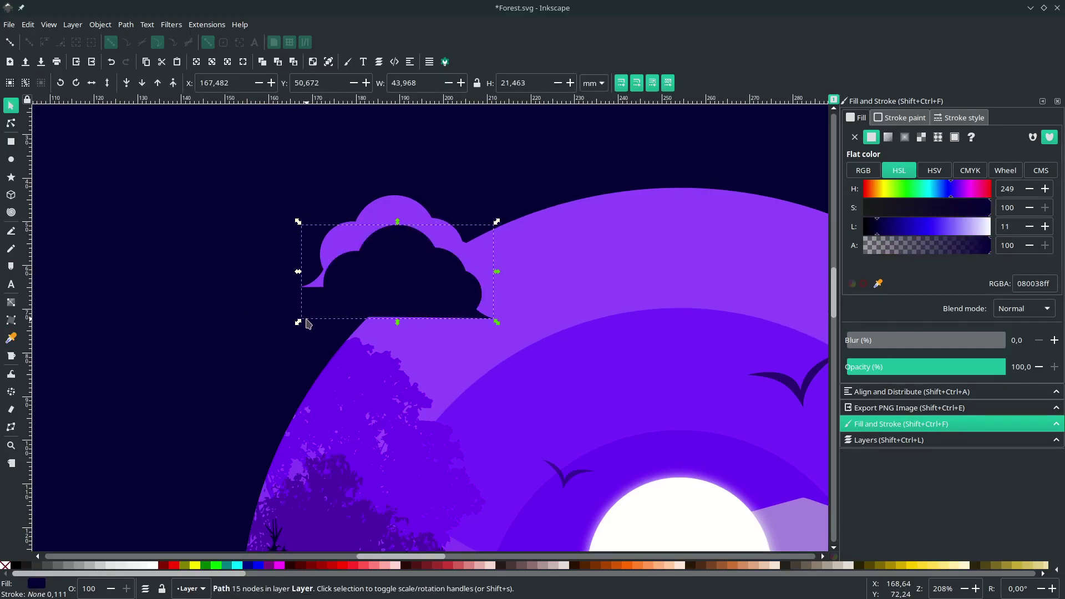
- Scale the dark cloud to about 30 mm wide and position it at the purple cloud's lower right
drag(298, 322, 328, 309)
drag(393, 292, 409, 280)
scroll(332, 348, down, 3)
click(308, 319)
scroll(279, 288, up, 1)
click(285, 225)
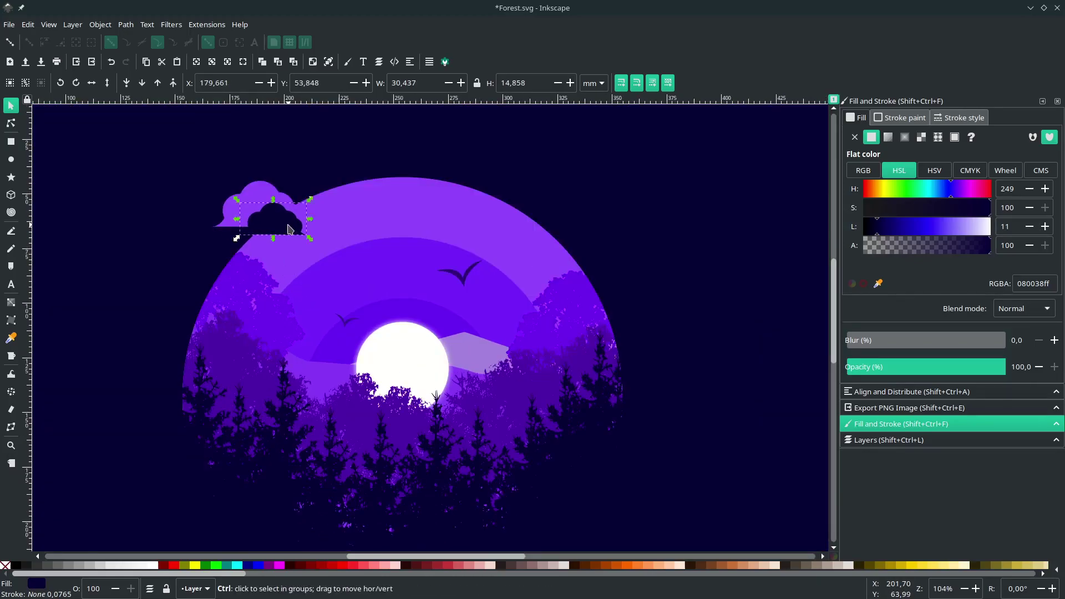
scroll(286, 224, up, 2)
drag(271, 228, 275, 231)
click(206, 222)
scroll(205, 222, down, 1)
- Duplicate the purple cloud, move the copy to the moon circle's upper right edge and shrink it
click(242, 196)
click(266, 243)
key(ctrl+d)
drag(278, 240, 651, 248)
scroll(651, 248, right, 8)
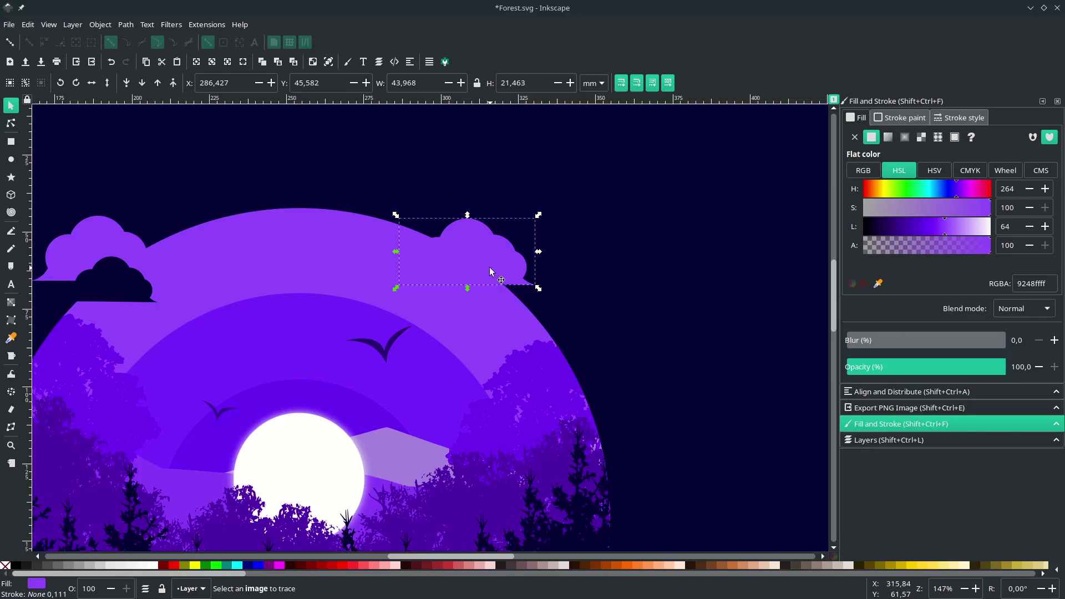
drag(492, 266, 519, 284)
drag(563, 313, 545, 311)
- Duplicate the small purple cloud, shift the copy up and to the left, and enlarge it to about 57 mm wide
key(ctrl+d)
drag(521, 286, 498, 262)
key(greater)
key(greater)
key(greater)
key(greater)
key(greater)
key(greater)
key(greater)
key(greater)
key(greater)
key(greater)
key(greater)
key(greater)
key(greater)
key(greater)
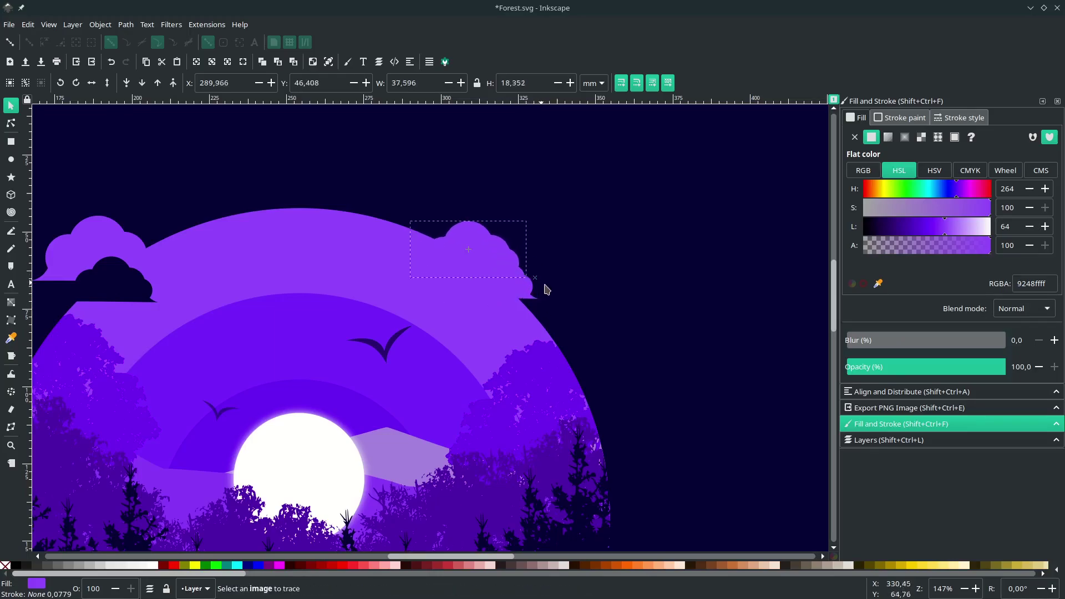
- Fill the enlarged cloud copy with the background's 080038 and lower it behind the small purple cloud
key(d)
click(374, 183)
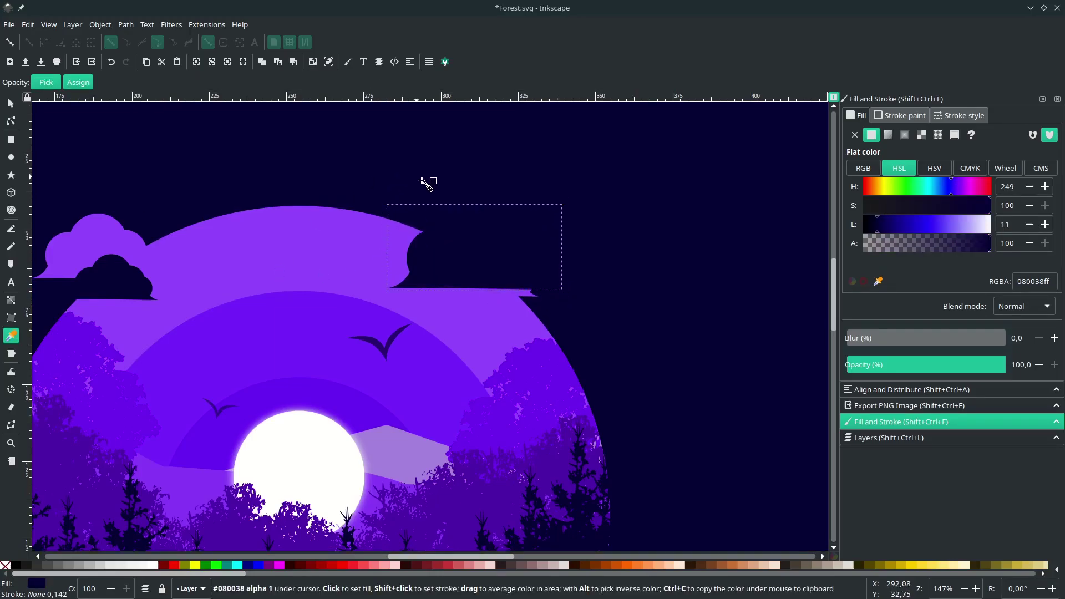
key(s)
click(142, 87)
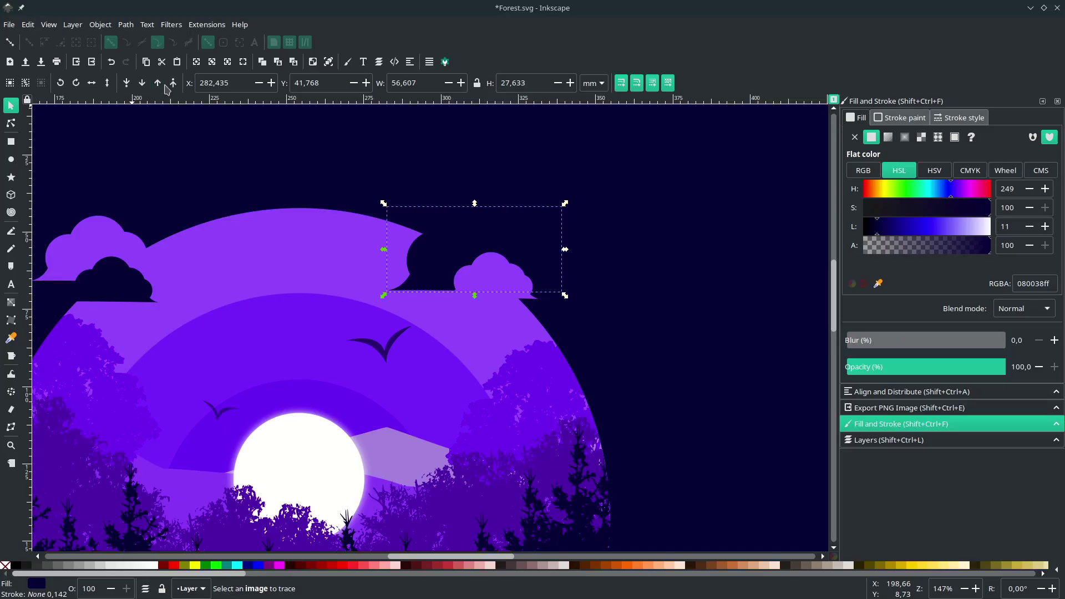
- Shrink the dark cloud copy to about 35 mm wide and place it at the small purple cloud's upper left
drag(474, 243, 465, 234)
drag(542, 285, 510, 270)
key(ctrl+z)
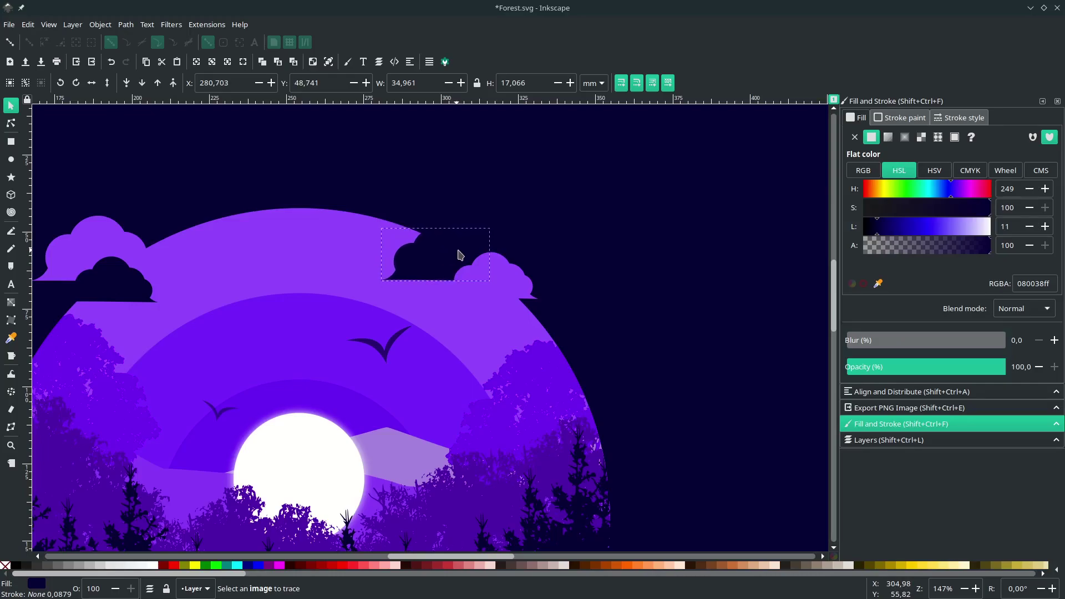
- Shift the small purple cloud and its dark copy down and right along the moon circle's edge, and save the drawing
click(503, 289)
drag(452, 266, 466, 269)
drag(488, 283, 484, 262)
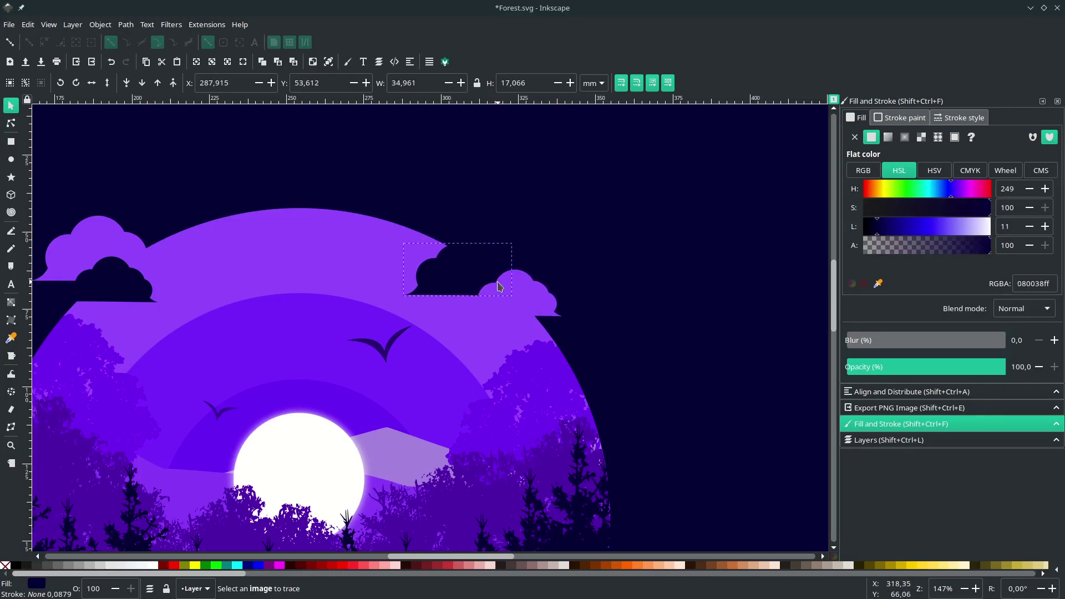
click(510, 254)
scroll(509, 256, down, 4)
key(Escape)
key(ctrl+s)
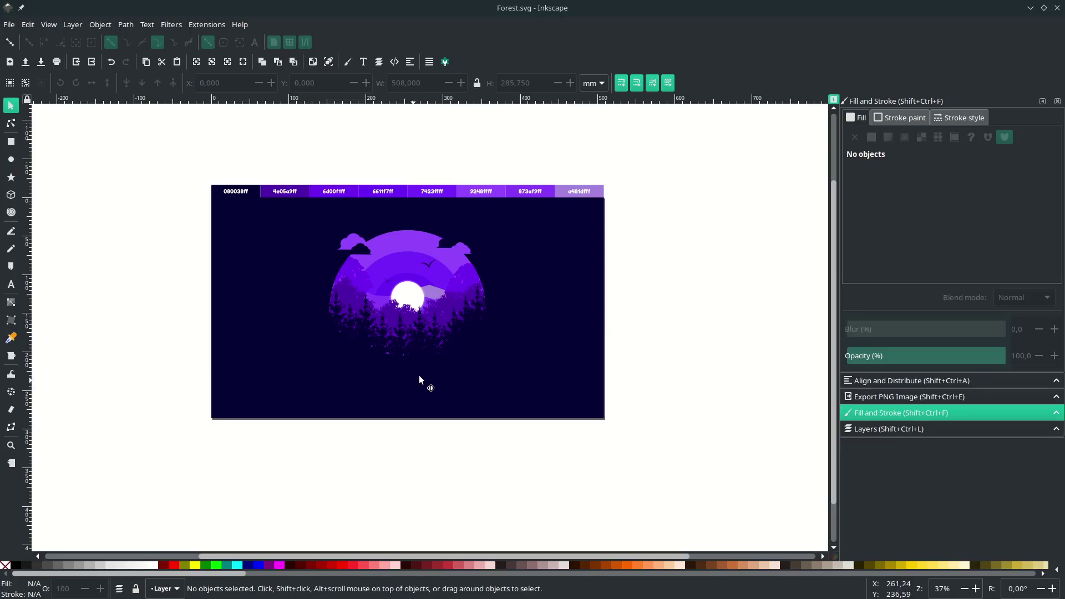
- Add the text NIGHT FOREST below the forest illustration and set its font to Fondamento
key(ctrl)
scroll(386, 394, up, 2)
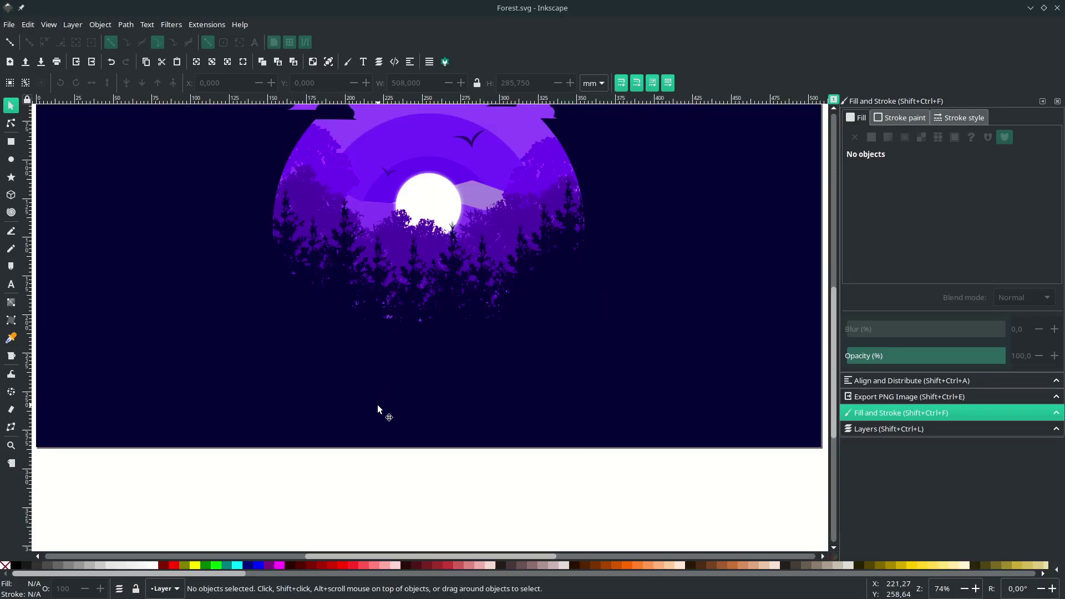
key(t)
click(348, 404)
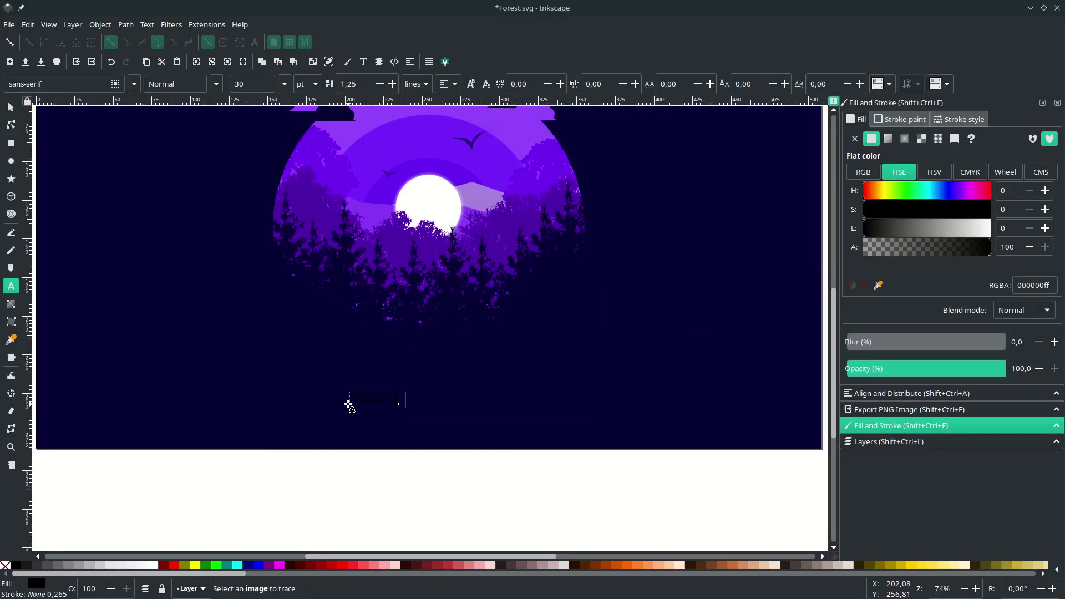
key(ctrl+a)
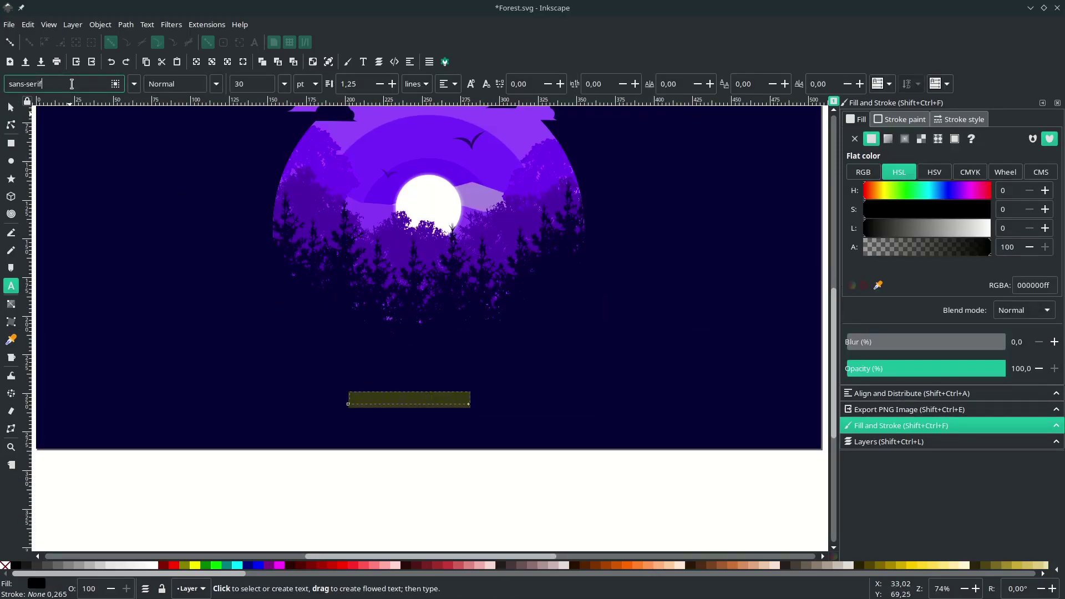
text(fond)
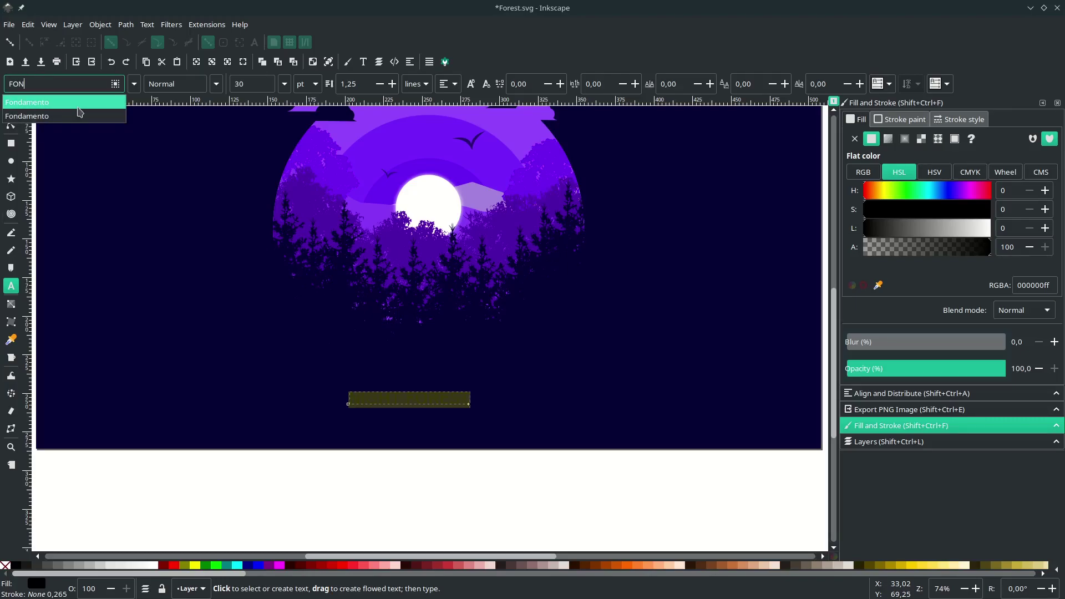
click(78, 107)
- Enlarge the NIGHT FOREST title to about 153 mm wide, fill it white and centre it below the moon circle
key(F1)
drag(474, 400, 510, 438)
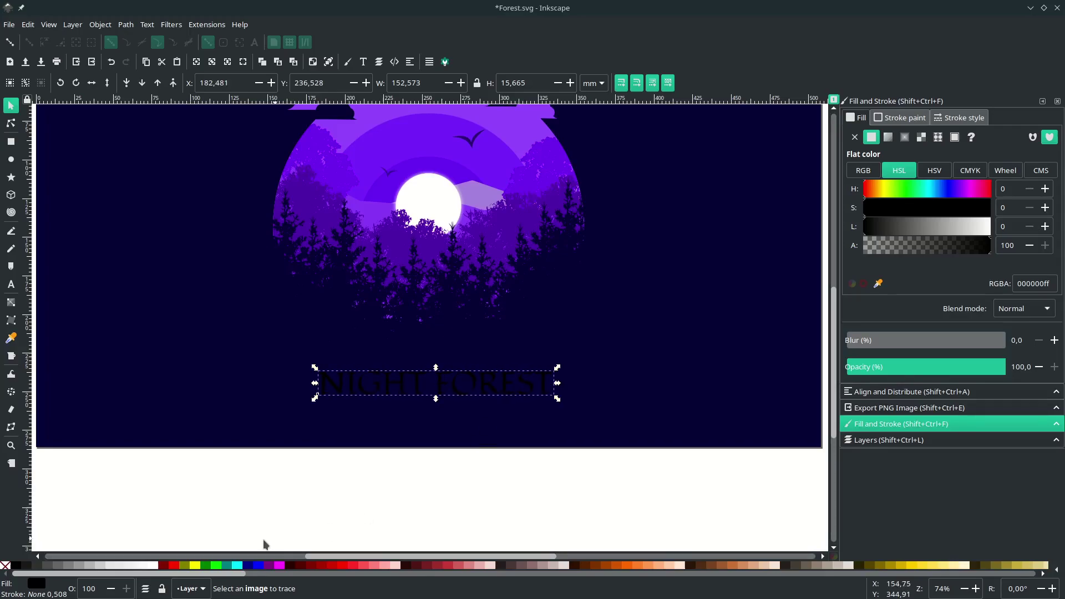
click(154, 567)
scroll(400, 405, right, 3)
drag(408, 382, 402, 382)
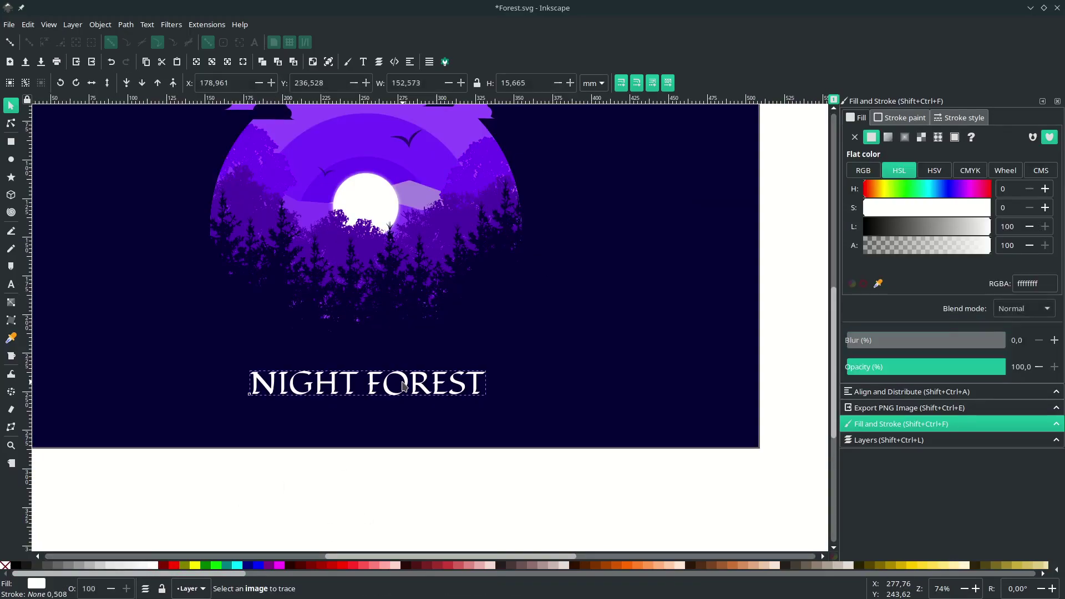
scroll(404, 387, left, 2)
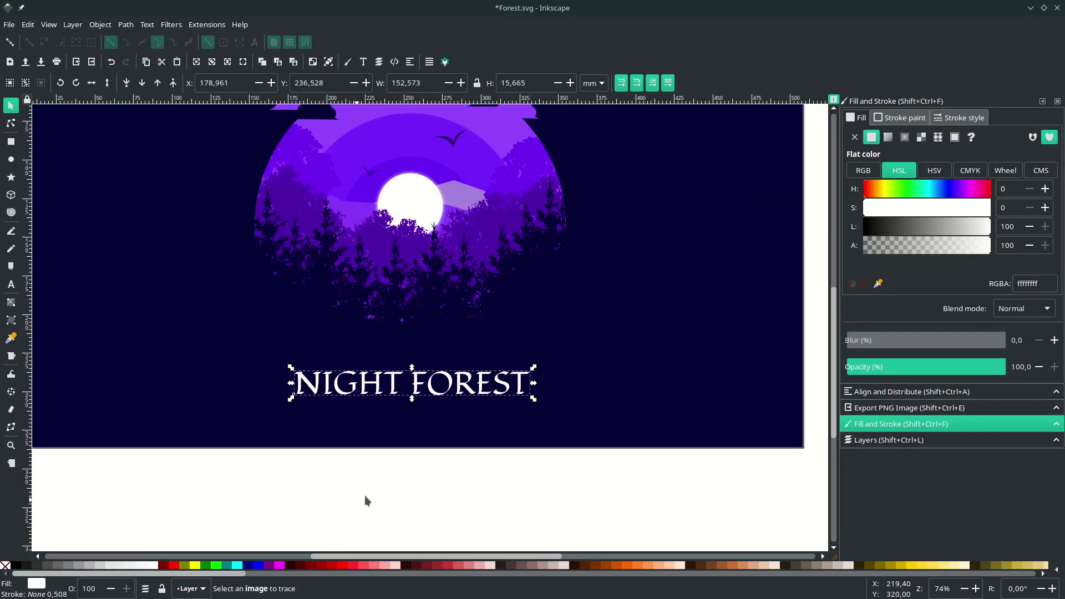
- Draw a small closed tapered ornament about 22 mm wide to the left of the title with the Bezier tool
click(387, 517)
key(b)
scroll(244, 411, up, 2)
click(263, 365)
click(331, 368)
mouse_move(297, 376)
mouse_down()
mouse_move(161, 442)
mouse_move(366, 456)
mouse_up()
click(263, 364)
- Fill the ornament with the title's white and remove its stroke
key(d)
click(368, 358)
key(s)
shift+click(5, 566)
key(Escape)
- Place a copy of the white ornament to the right of the title, level with the original
click(160, 441)
scroll(159, 443, down, 2)
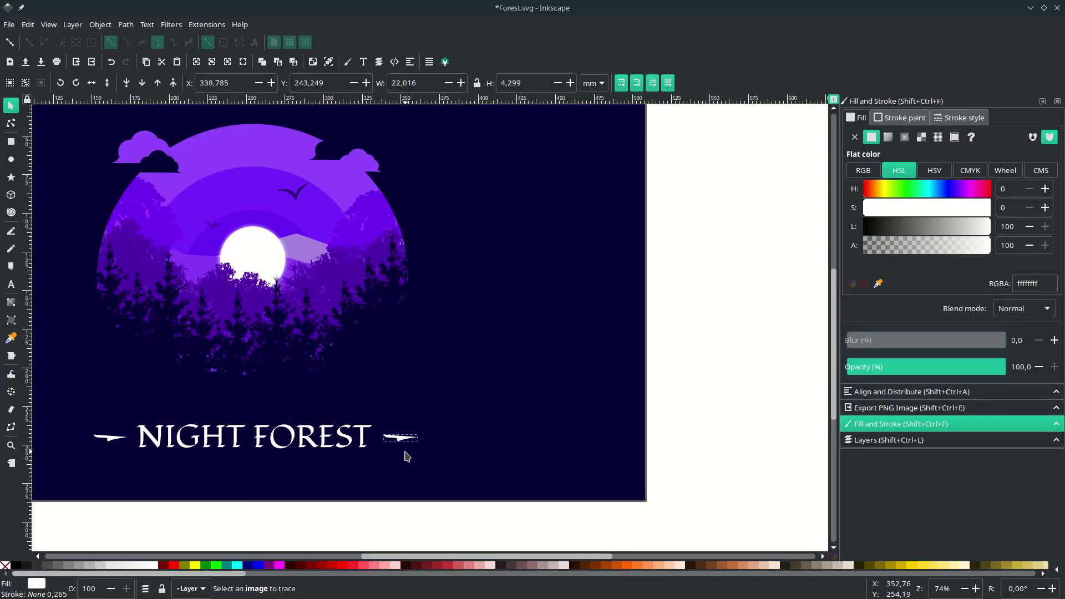
drag(397, 439, 396, 438)
click(397, 481)
- Save the finished illustration with the whole page in view
scroll(397, 480, down, 1)
scroll(395, 493, left, 4)
scroll(394, 497, down, 1)
click(394, 498)
key(minus)
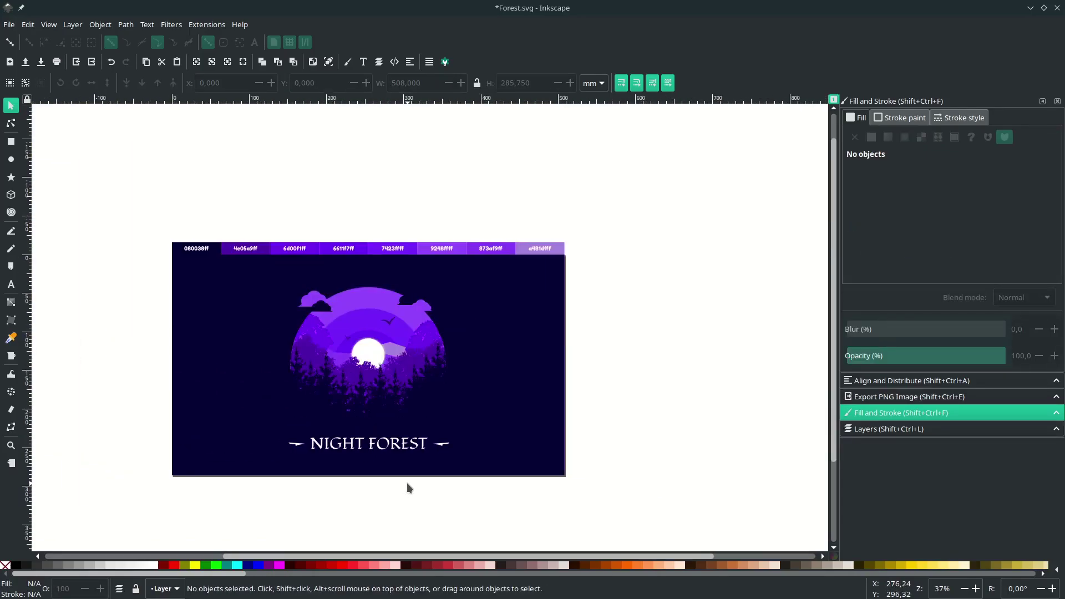
key(ctrl+s)
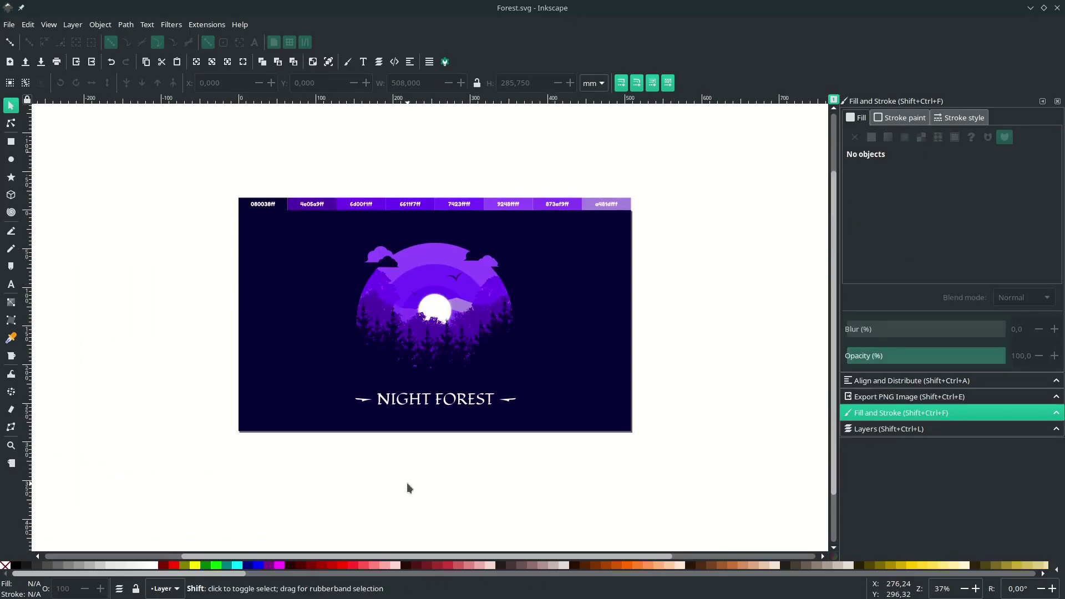